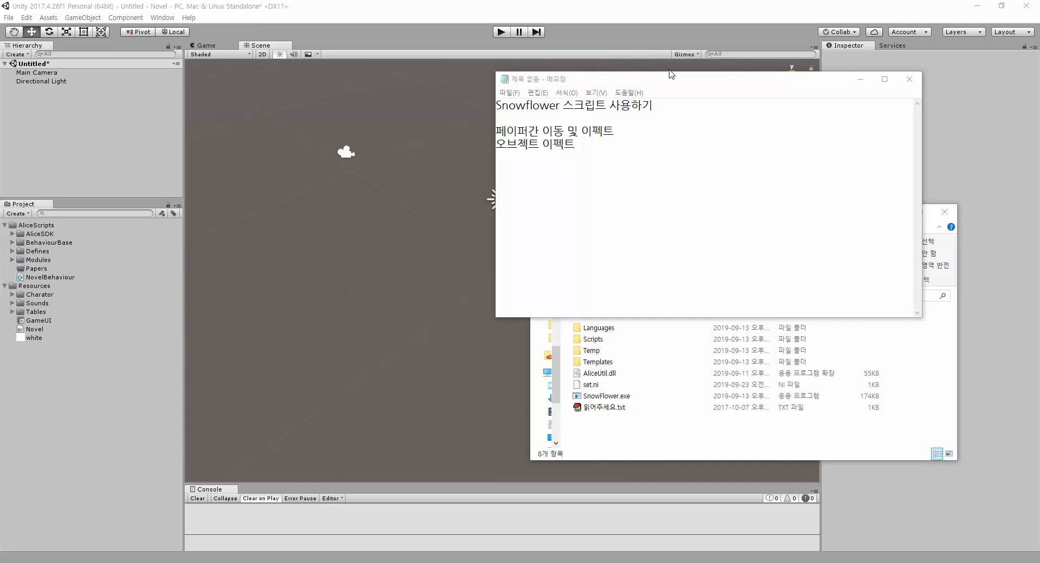
Launch SnowFlower from its folder and load the recent Novel.xml project from Novel/Assets/Resources
{"action": "left_click_drag", "start_coordinate": [712, 86], "coordinate": [547, 117]}
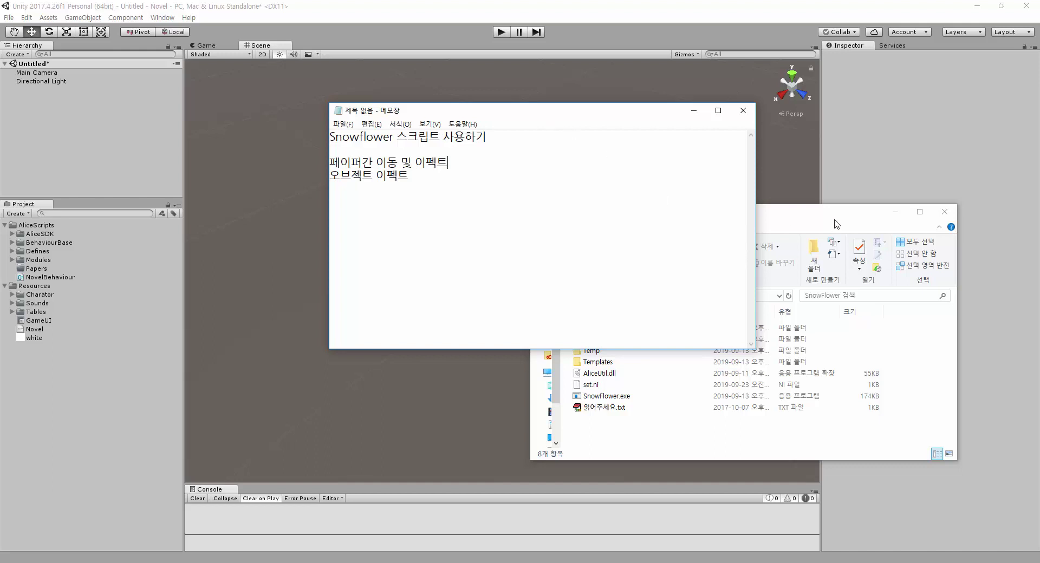
{"action": "left_click", "coordinate": [875, 145]}
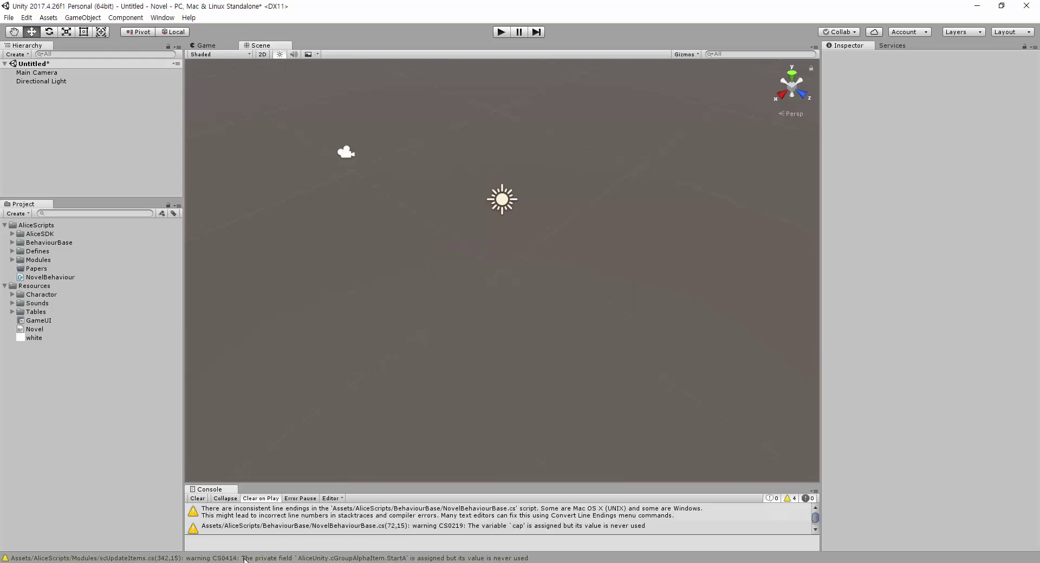
{"action": "left_click", "coordinate": [136, 562]}
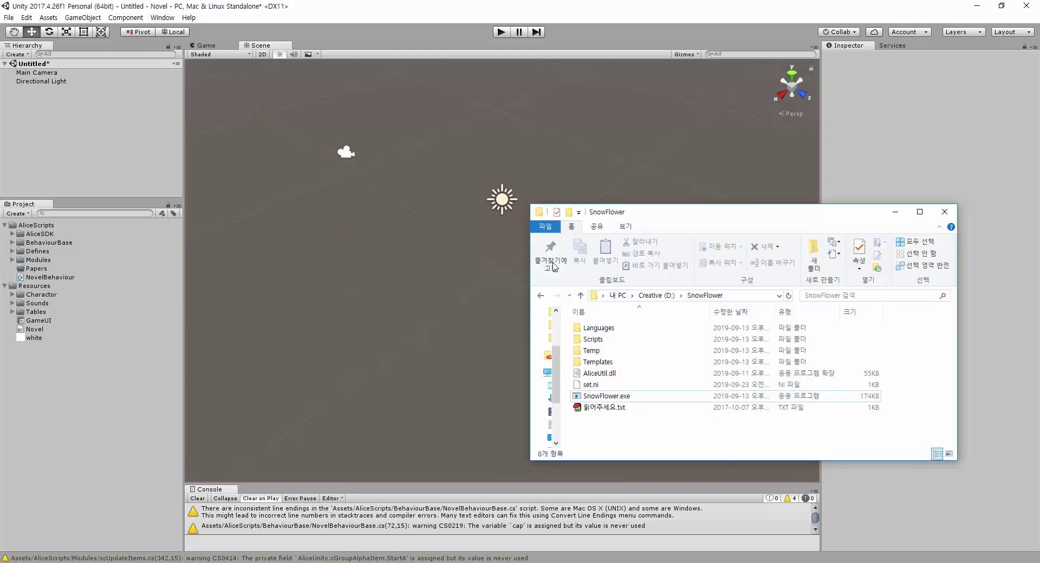
{"action": "double_click", "coordinate": [607, 397]}
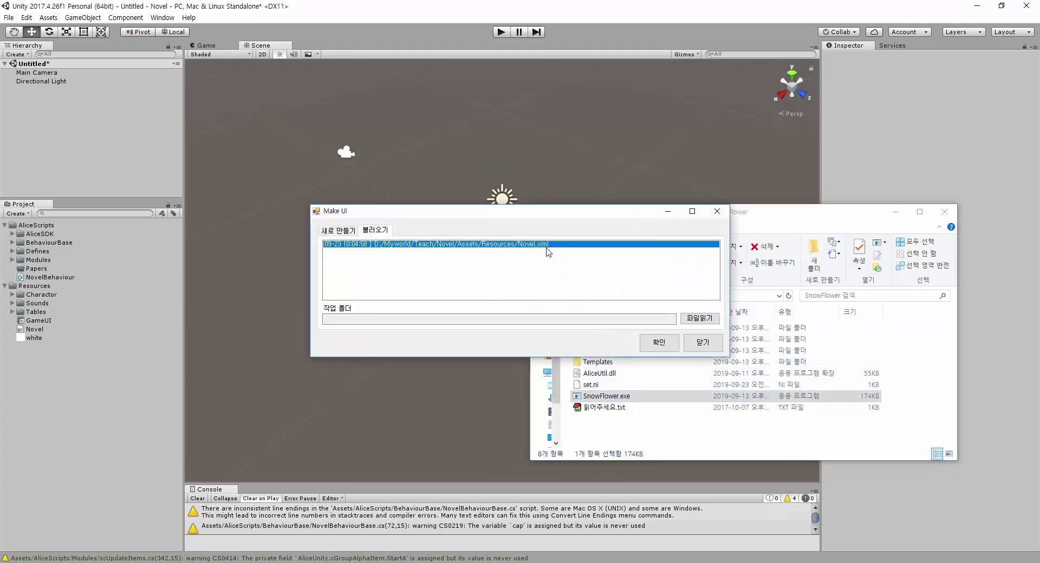
{"action": "left_click", "coordinate": [659, 343]}
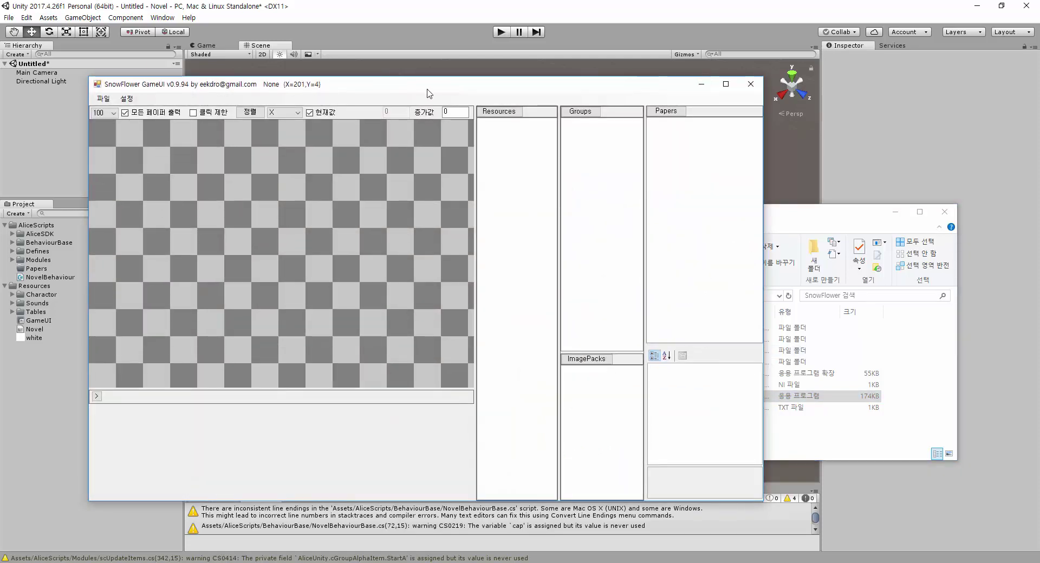
{"action": "left_click_drag", "start_coordinate": [427, 90], "coordinate": [530, 74]}
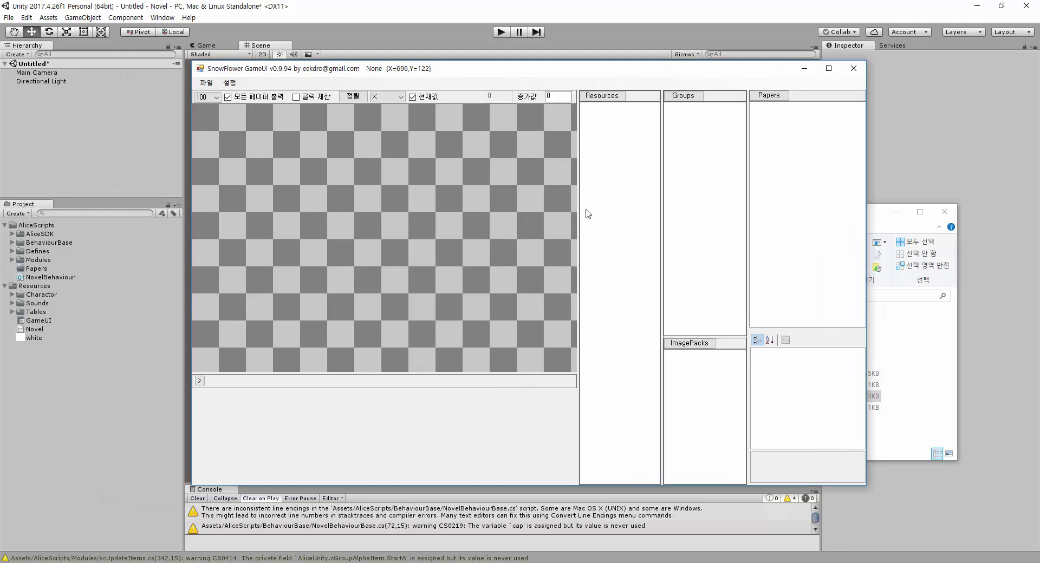
Import the character images f001 to f004 from the Charactor folder into the project's resources
{"action": "right_click", "coordinate": [613, 146]}
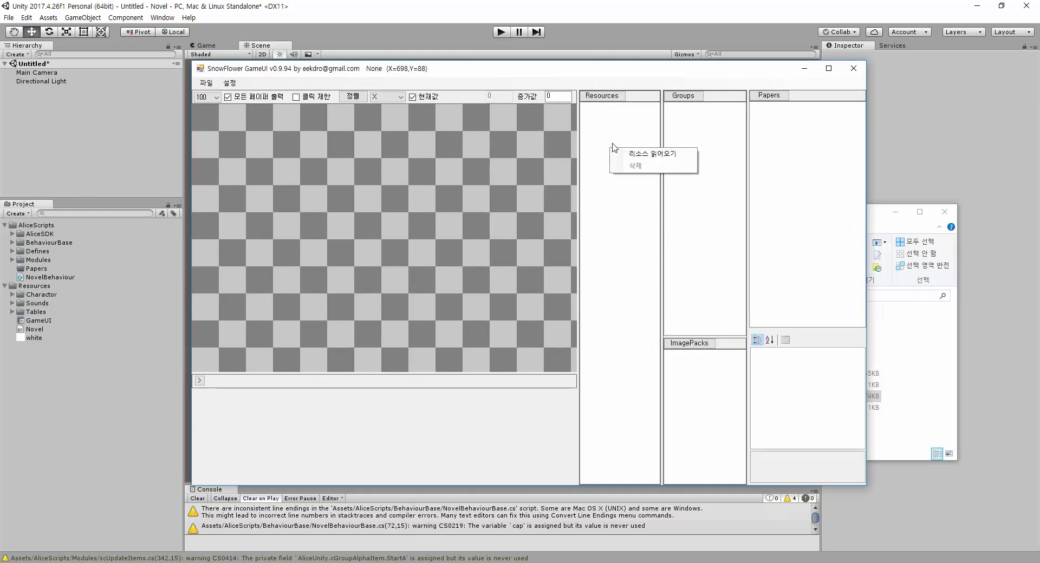
{"action": "left_click", "coordinate": [615, 134]}
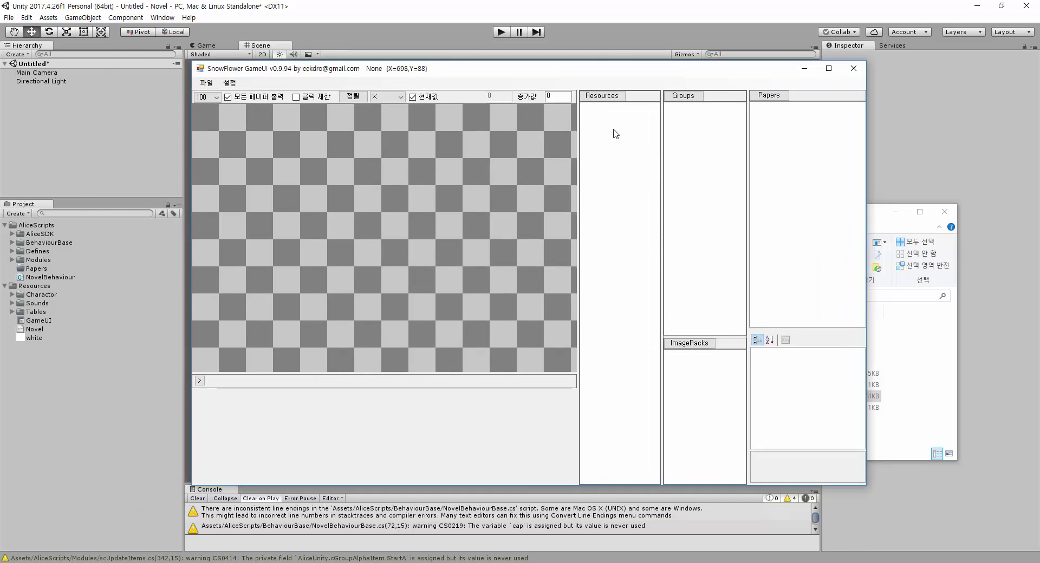
{"action": "right_click", "coordinate": [609, 172]}
{"action": "left_click", "coordinate": [633, 178]}
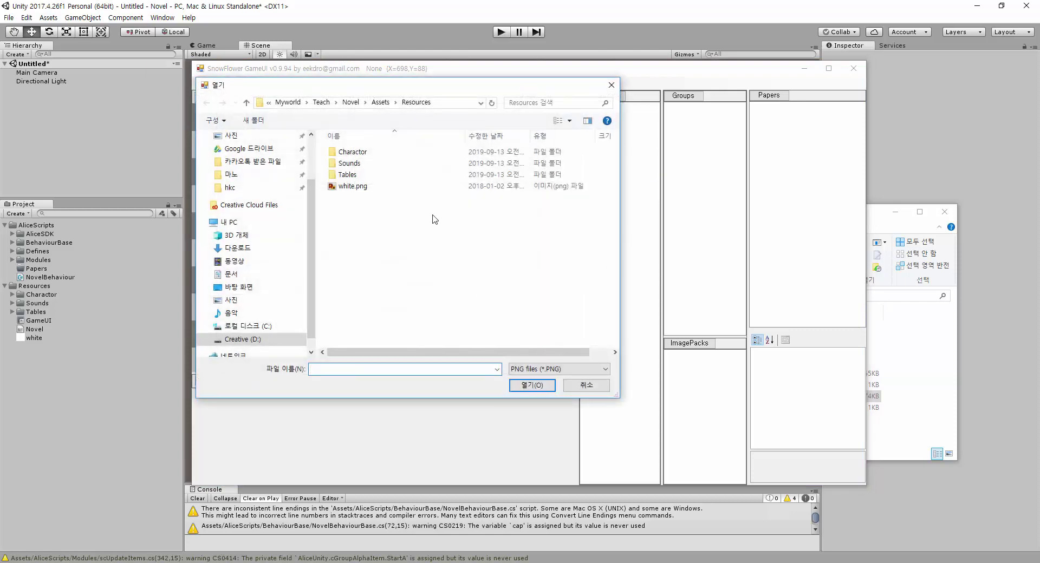
{"action": "left_click_drag", "start_coordinate": [586, 249], "coordinate": [328, 123]}
{"action": "left_click", "coordinate": [527, 393]}
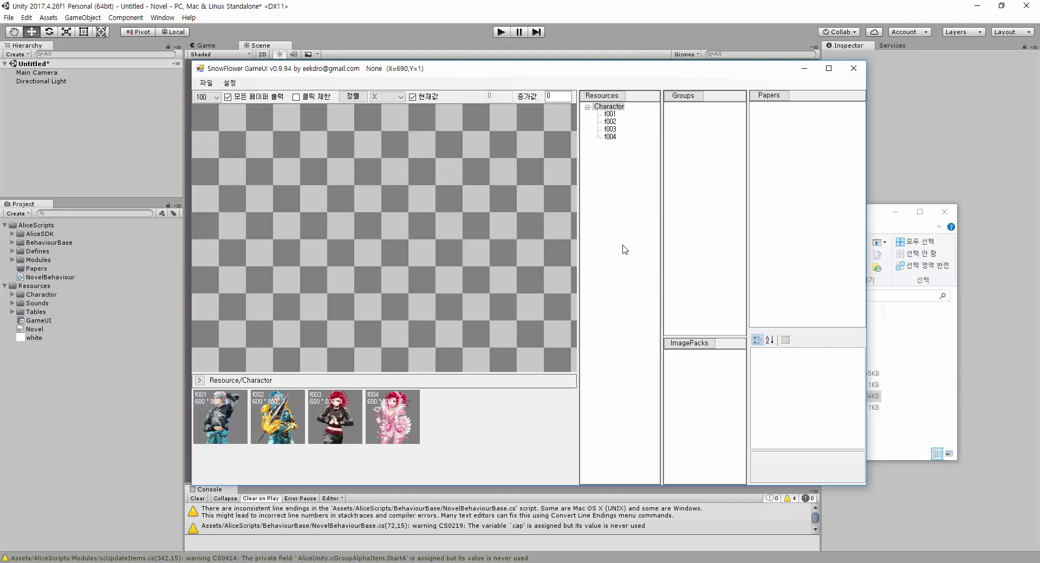
Add a new paper to the empty project and save the project
{"action": "right_click", "coordinate": [788, 135]}
{"action": "left_click", "coordinate": [831, 142]}
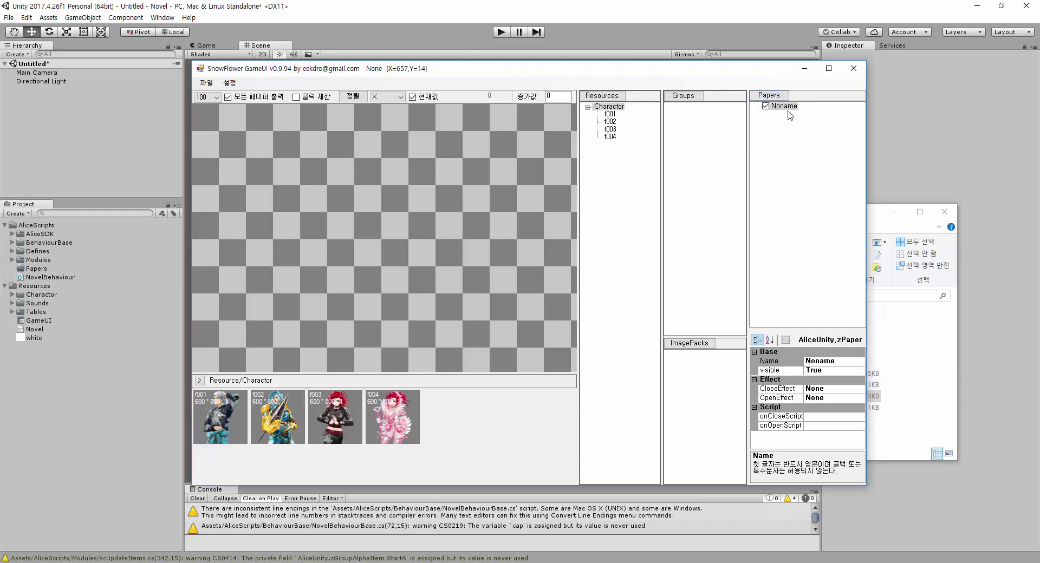
{"action": "left_click", "coordinate": [206, 83]}
{"action": "left_click", "coordinate": [241, 122]}
Place the f001 character image on the new paper and save the project
{"action": "double_click", "coordinate": [609, 115]}
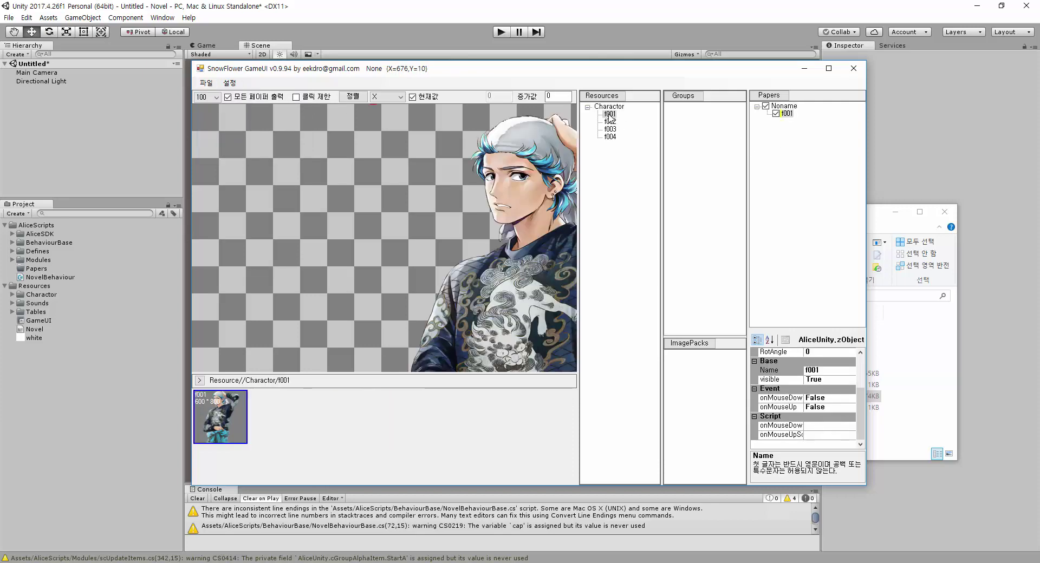
{"action": "left_click", "coordinate": [206, 83]}
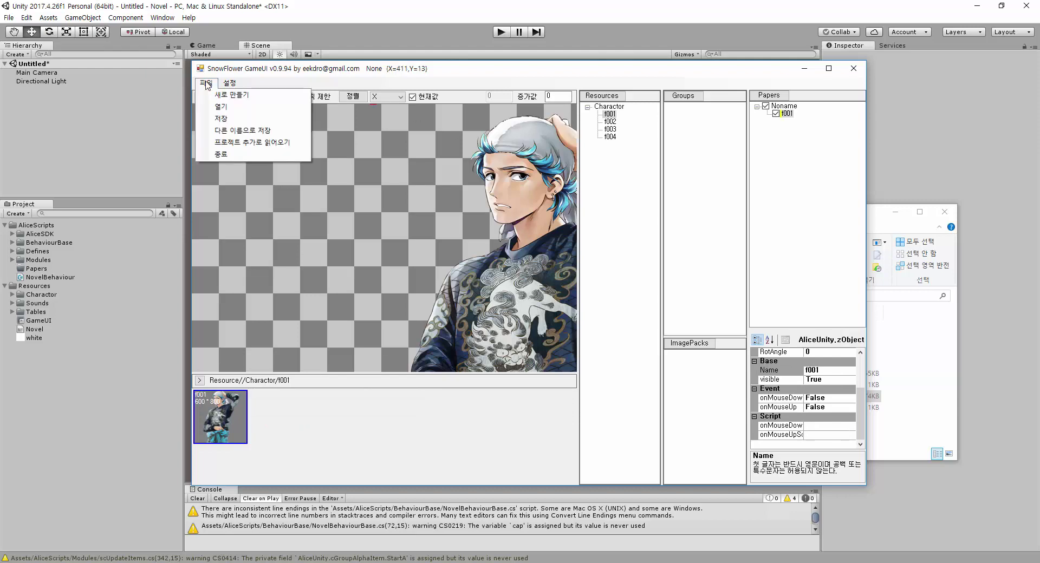
{"action": "left_click", "coordinate": [238, 120]}
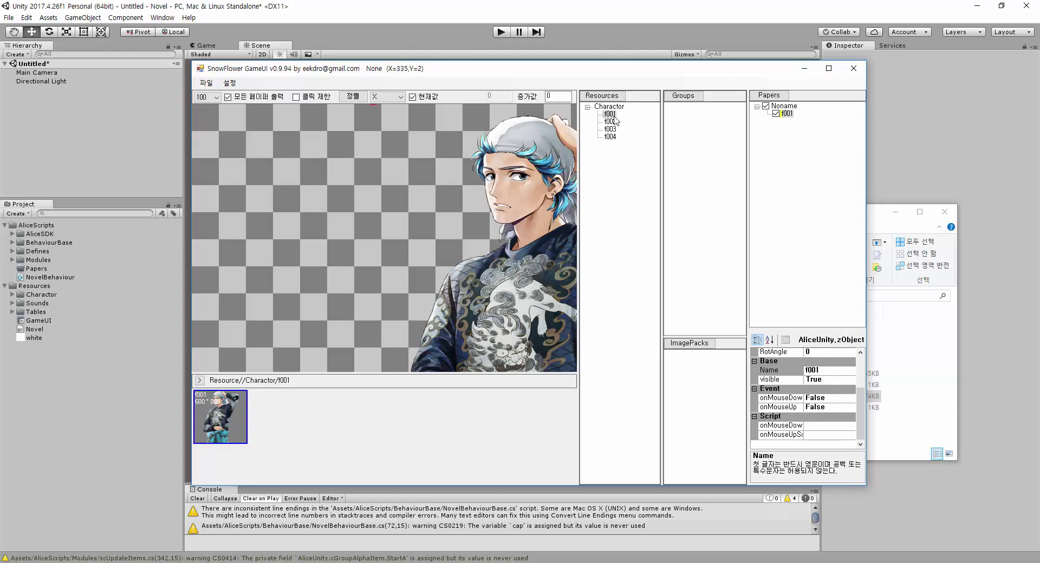
Switch to Unity and reattach the NovelBehaviour script to the Main Camera, removing its existing Novel Behaviour component first
{"action": "left_click", "coordinate": [351, 18]}
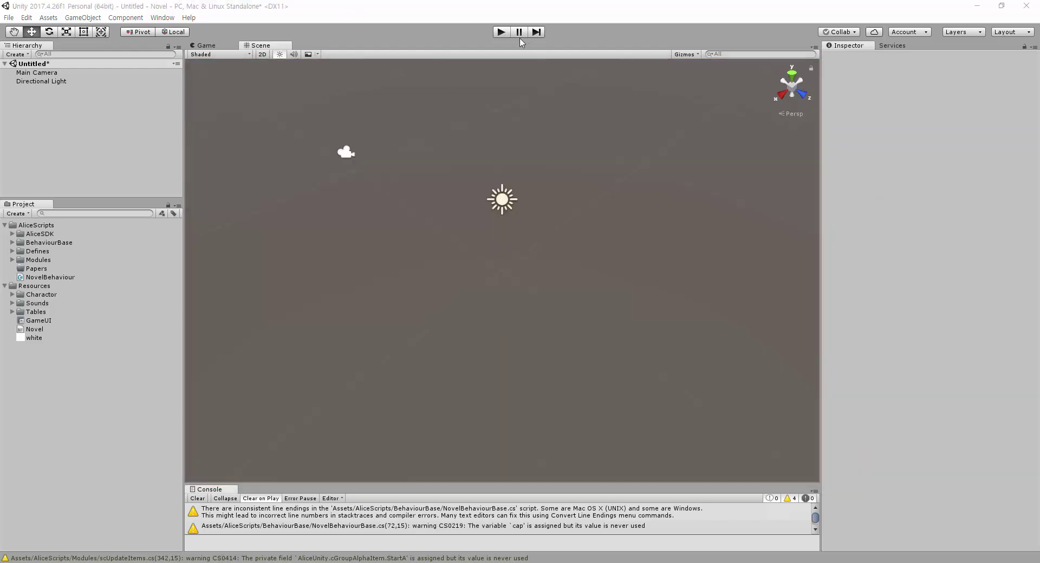
{"action": "left_click", "coordinate": [47, 74]}
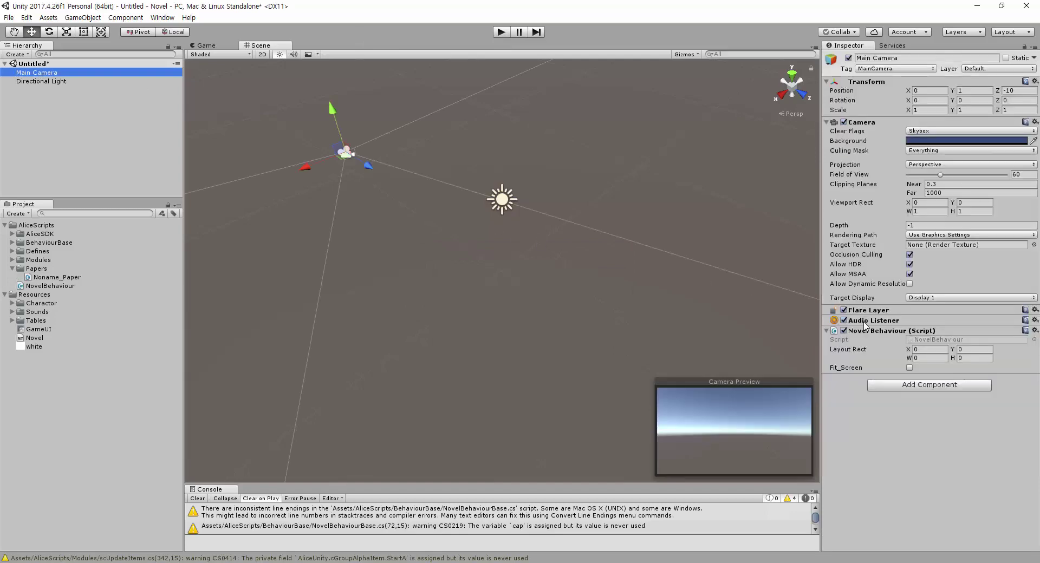
{"action": "right_click", "coordinate": [881, 331]}
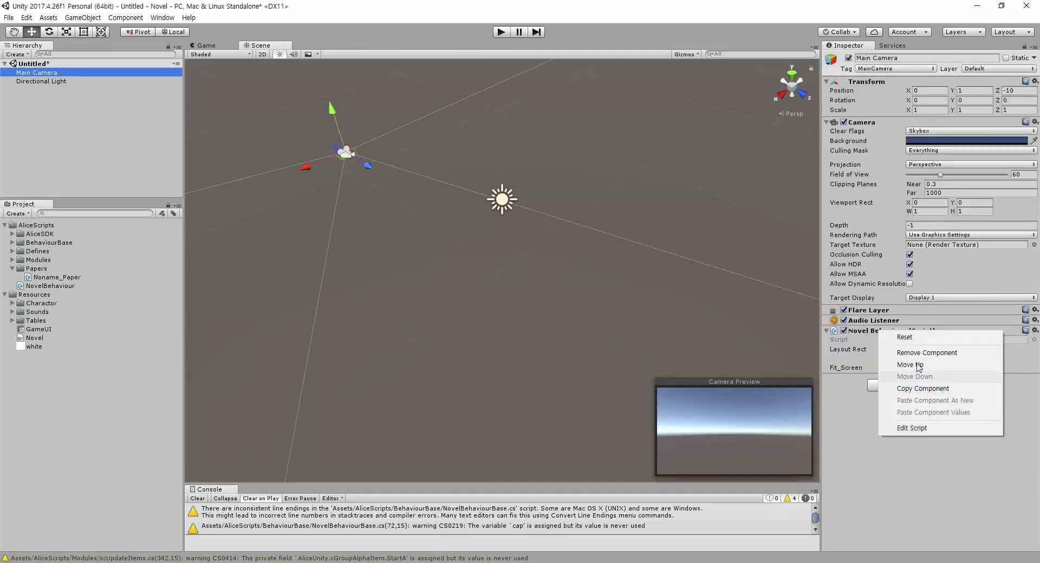
{"action": "left_click", "coordinate": [927, 352]}
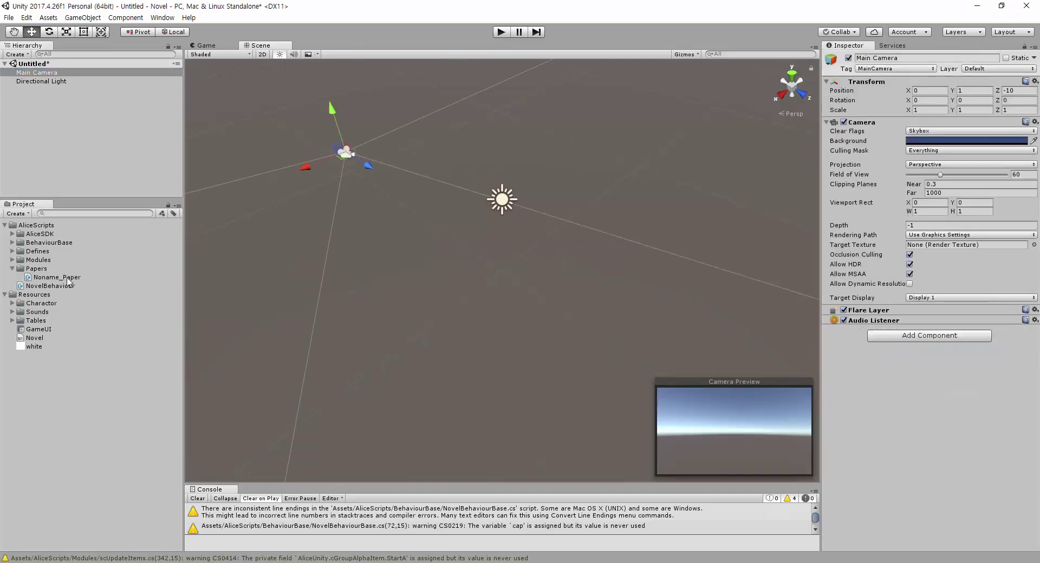
{"action": "left_click", "coordinate": [12, 269]}
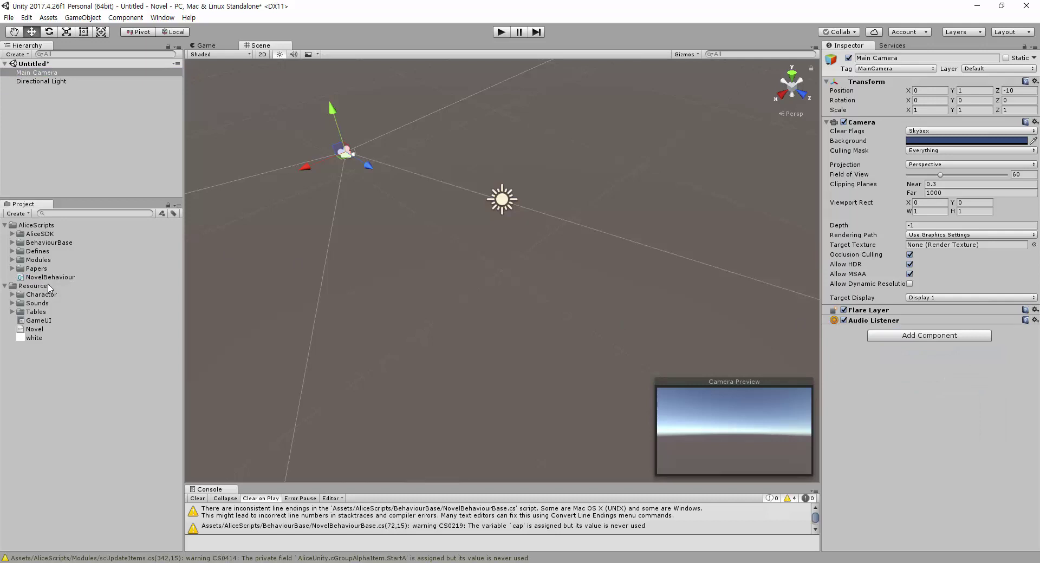
{"action": "left_click_drag", "start_coordinate": [56, 279], "coordinate": [47, 74]}
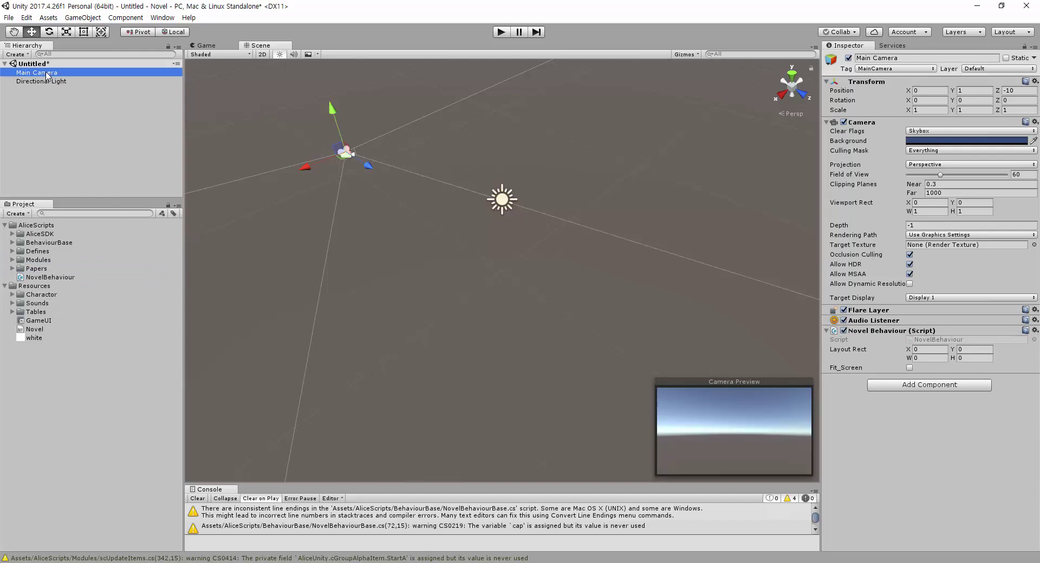
{"action": "key", "text": "F2"}
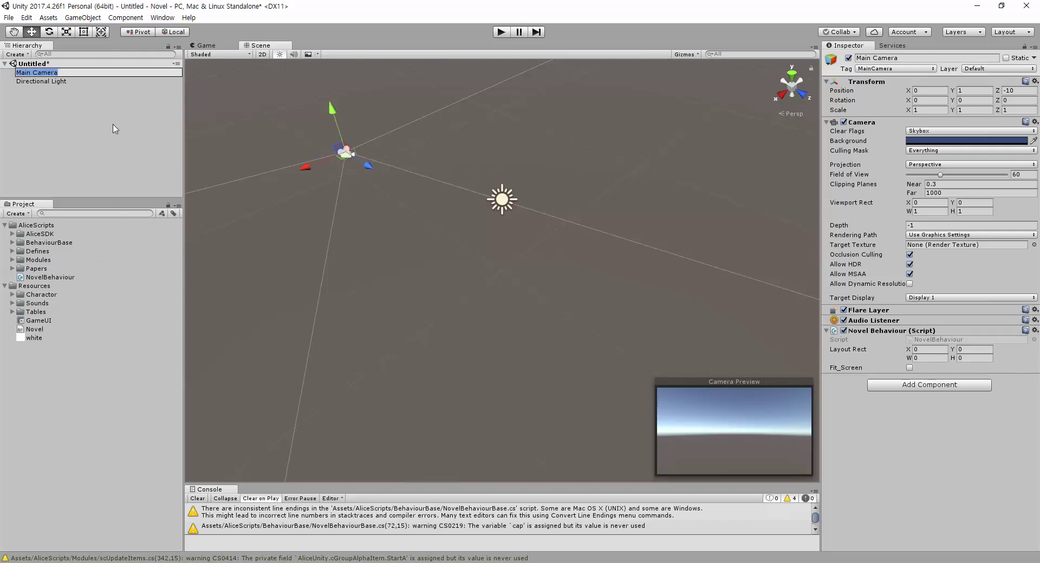
{"action": "left_click", "coordinate": [98, 113]}
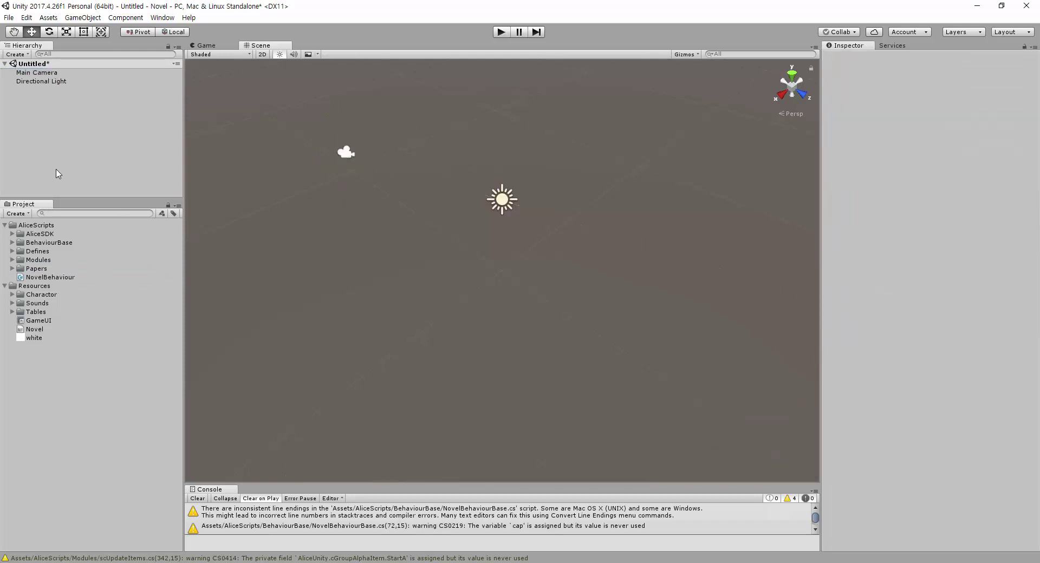
{"action": "left_click", "coordinate": [46, 287]}
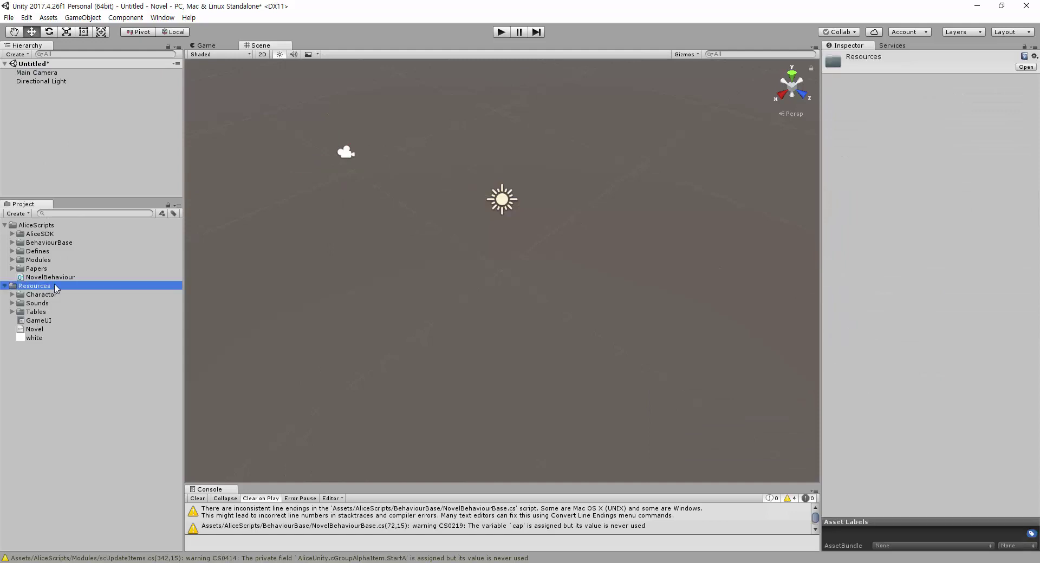
{"action": "left_click", "coordinate": [45, 321]}
{"action": "left_click", "coordinate": [47, 287]}
{"action": "left_click", "coordinate": [41, 225]}
Run the scene in play mode to check how the paper is displayed, and stop it
{"action": "left_click", "coordinate": [496, 33]}
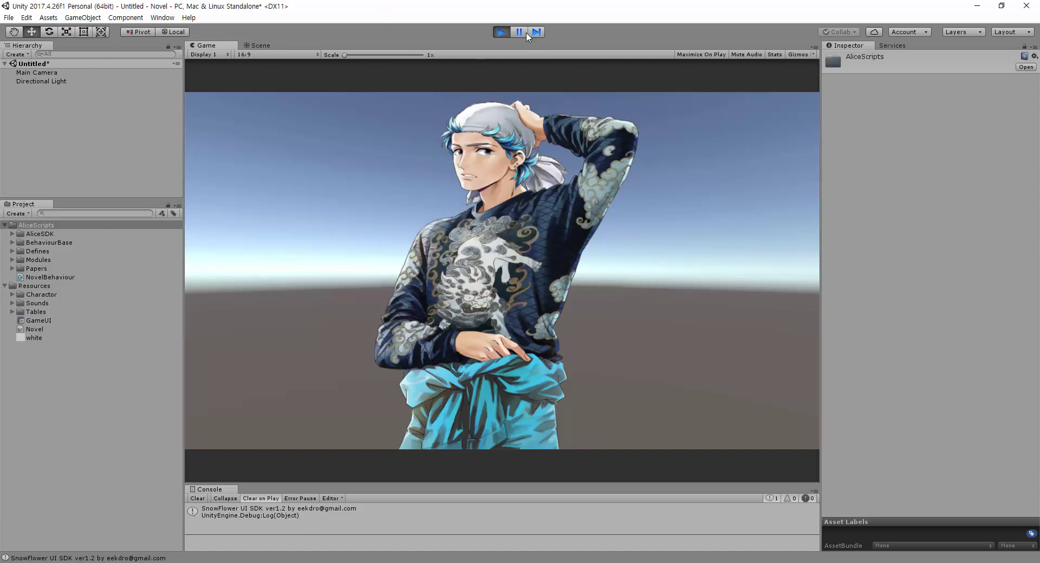
{"action": "left_click", "coordinate": [502, 32]}
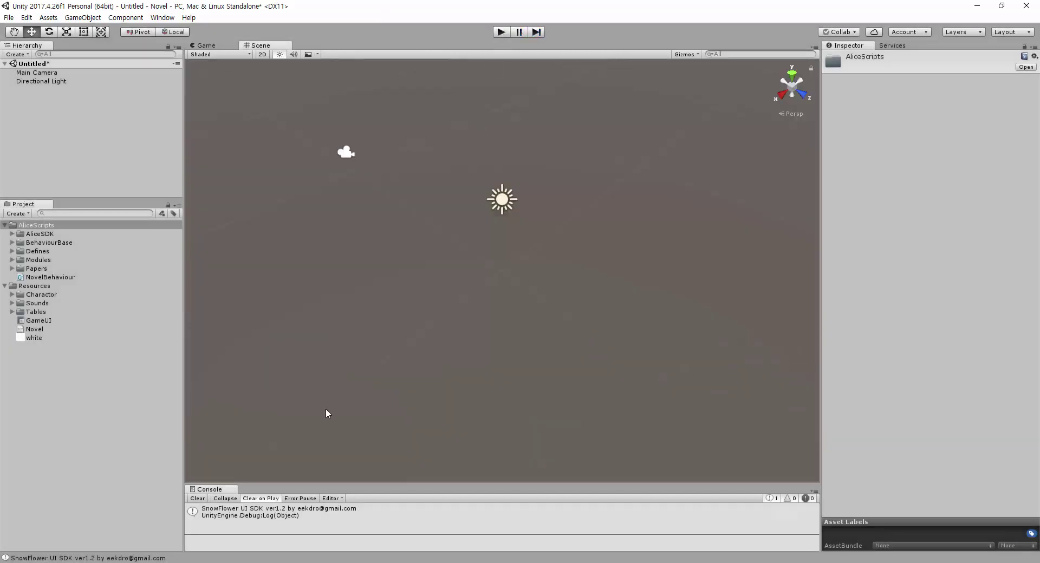
Switch back to SnowFlower, add a second paper and place the f003 character image on it
{"action": "left_click", "coordinate": [384, 562]}
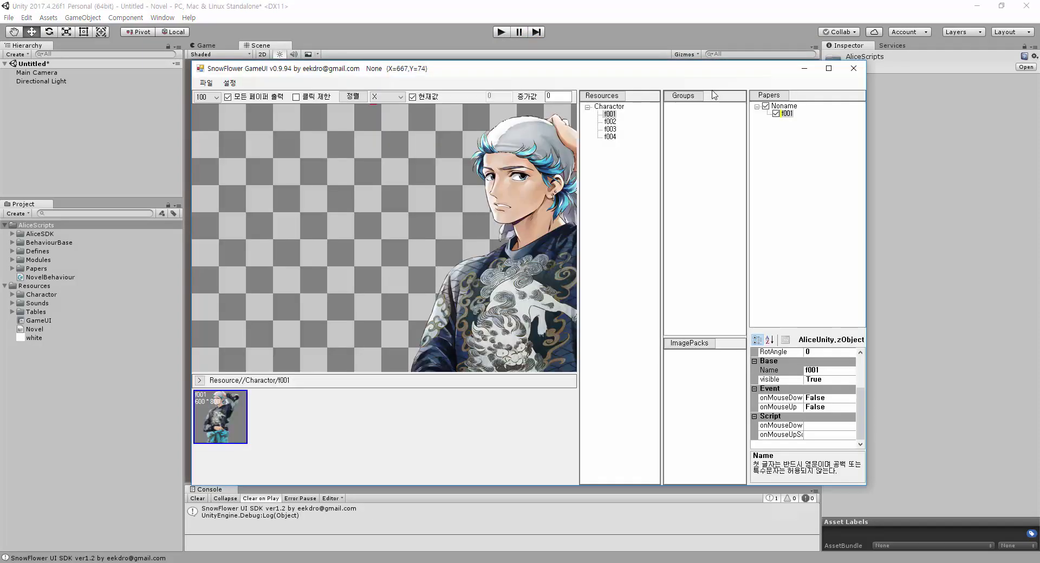
{"action": "right_click", "coordinate": [775, 151]}
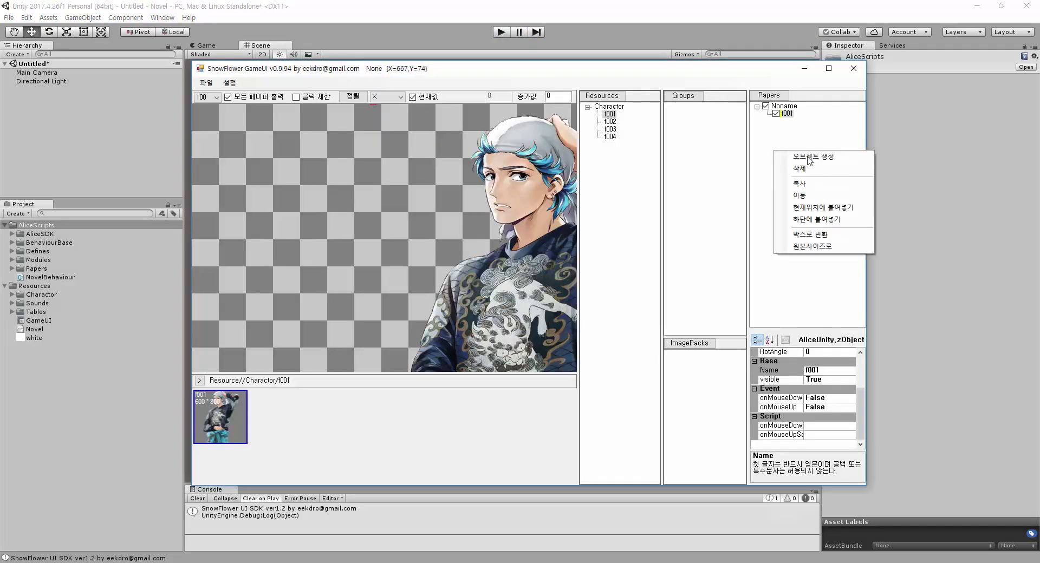
{"action": "right_click", "coordinate": [786, 107]}
{"action": "left_click", "coordinate": [811, 114]}
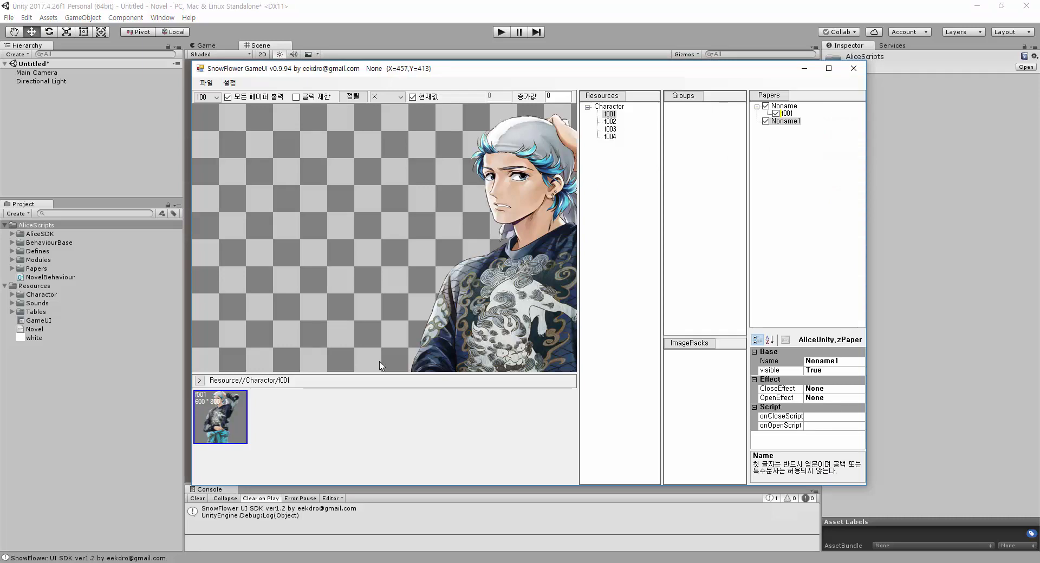
{"action": "left_click", "coordinate": [614, 106]}
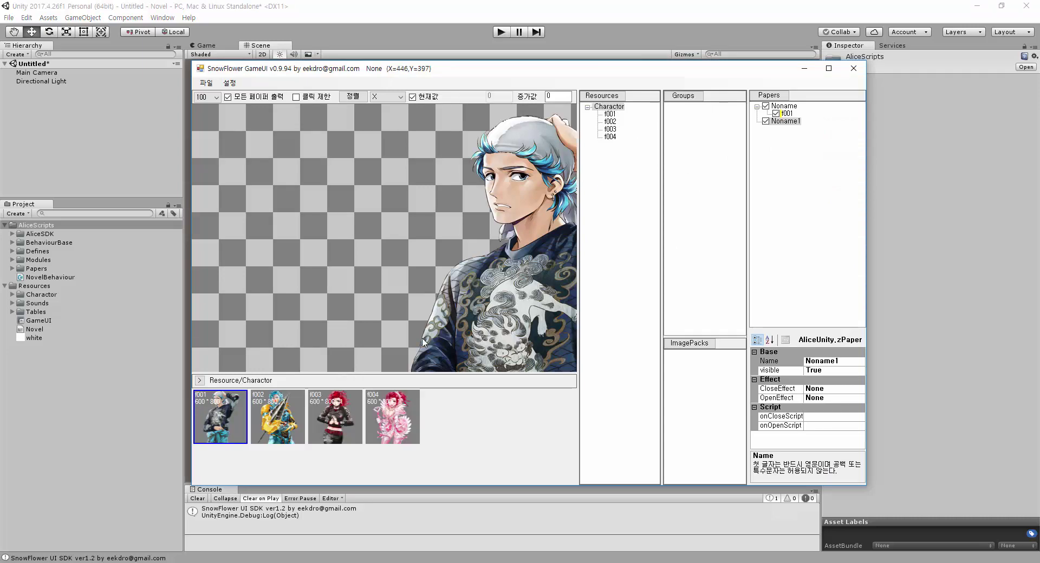
{"action": "double_click", "coordinate": [335, 423]}
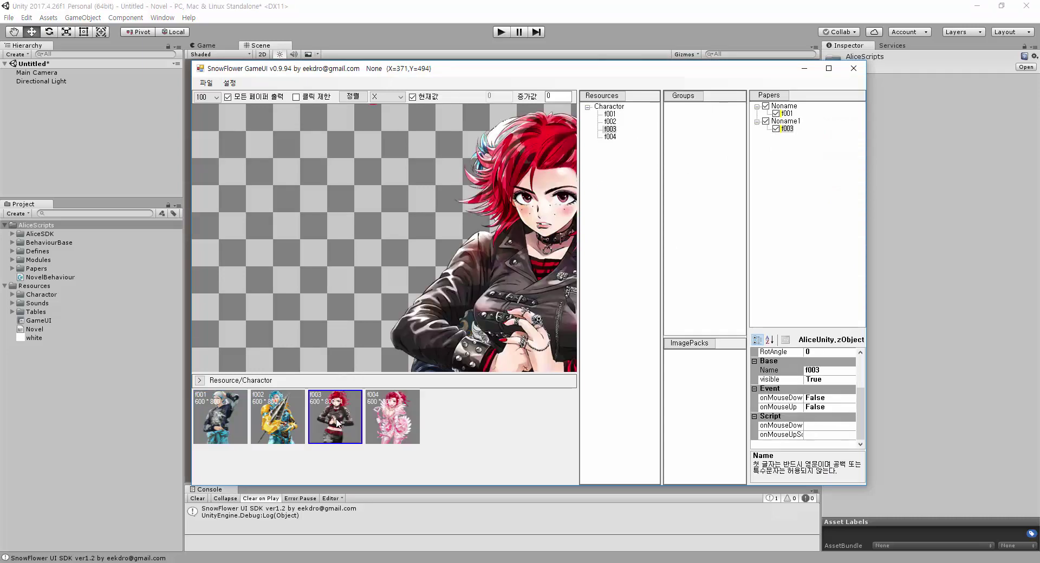
Move the f003 image to the left half of the canvas and f001 to the right half at about X 667, Y 8
{"action": "double_click", "coordinate": [702, 68]}
{"action": "scroll", "coordinate": [331, 228], "scroll_direction": "down", "scroll_amount": 5}
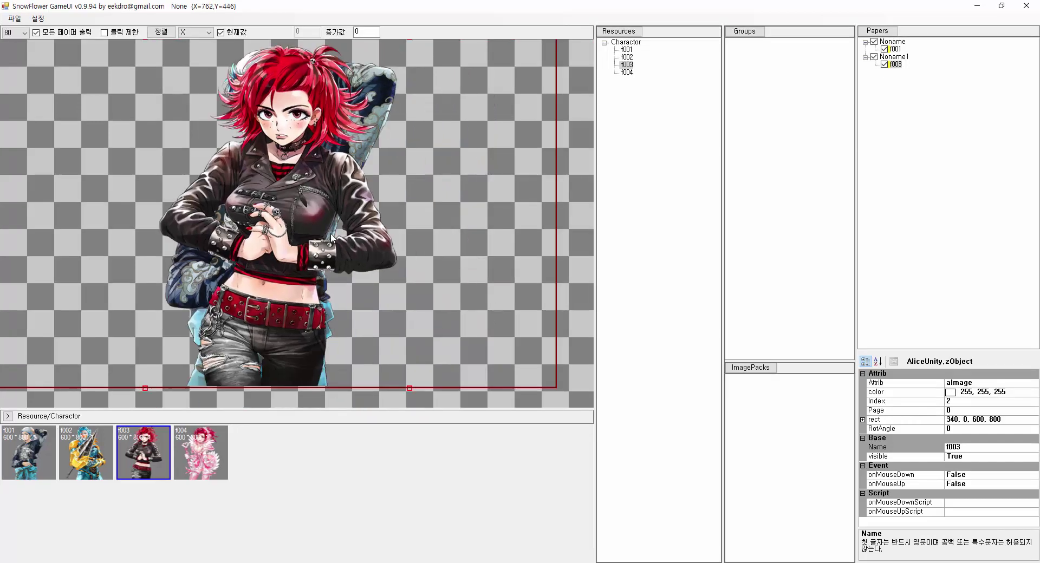
{"action": "middle_click_drag", "start_coordinate": [238, 185], "coordinate": [298, 206]}
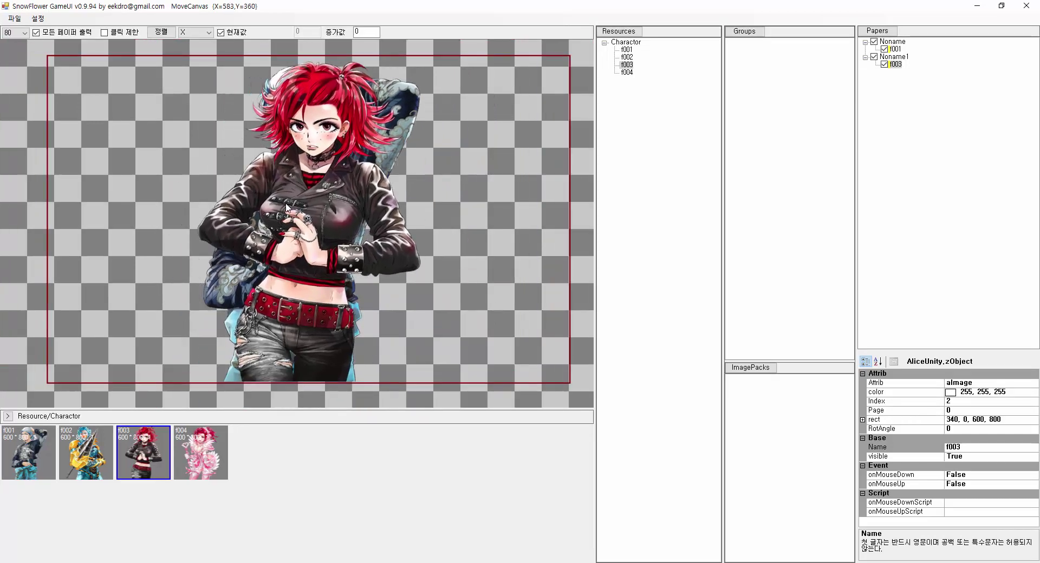
{"action": "left_click_drag", "start_coordinate": [288, 223], "coordinate": [153, 228]}
{"action": "left_click_drag", "start_coordinate": [361, 180], "coordinate": [489, 182]}
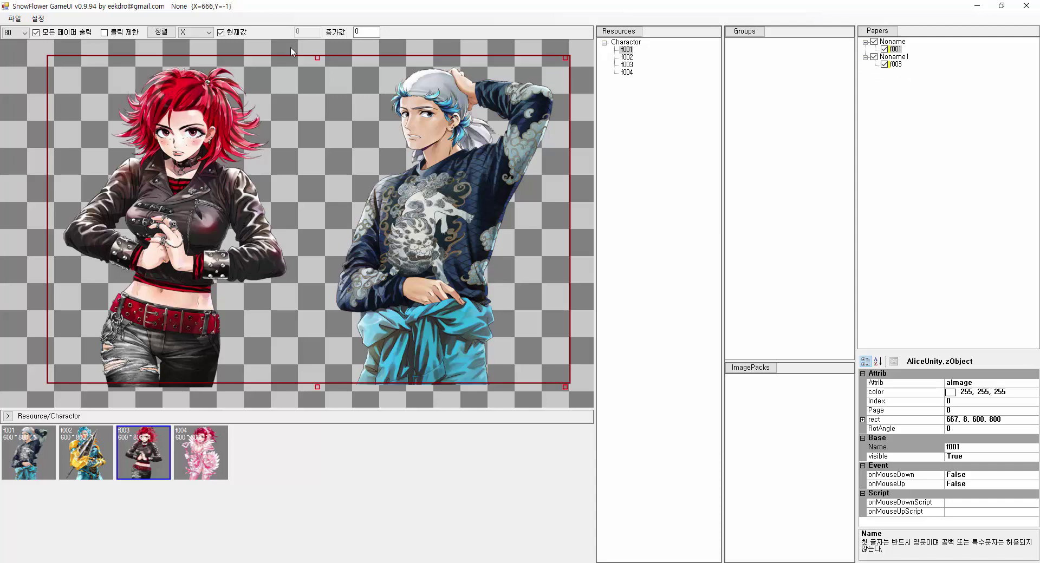
Save the two-paper project and switch back to Unity
{"action": "left_click", "coordinate": [15, 19]}
{"action": "left_click", "coordinate": [48, 56]}
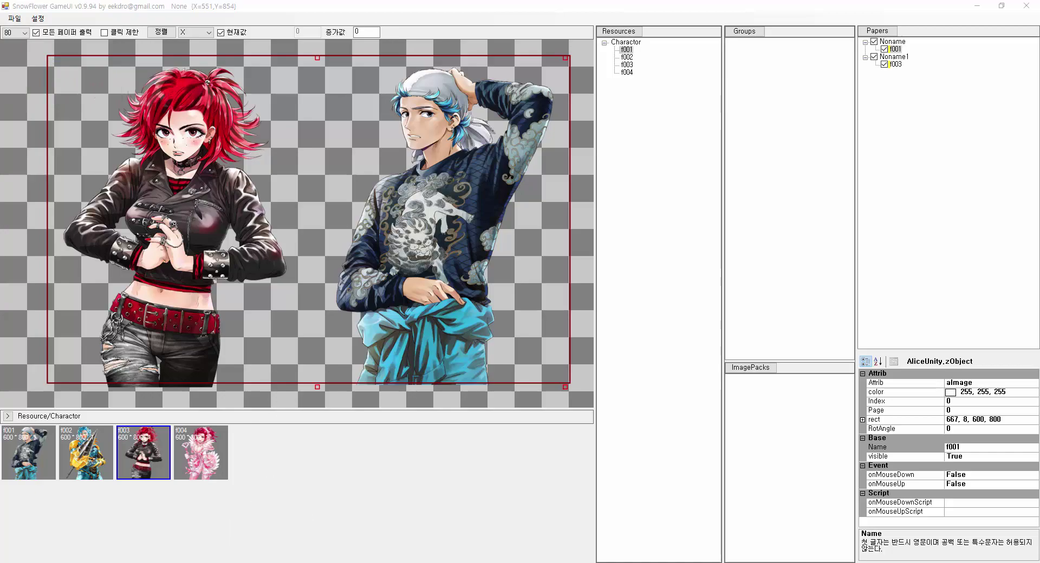
{"action": "key", "text": "alt+Tab"}
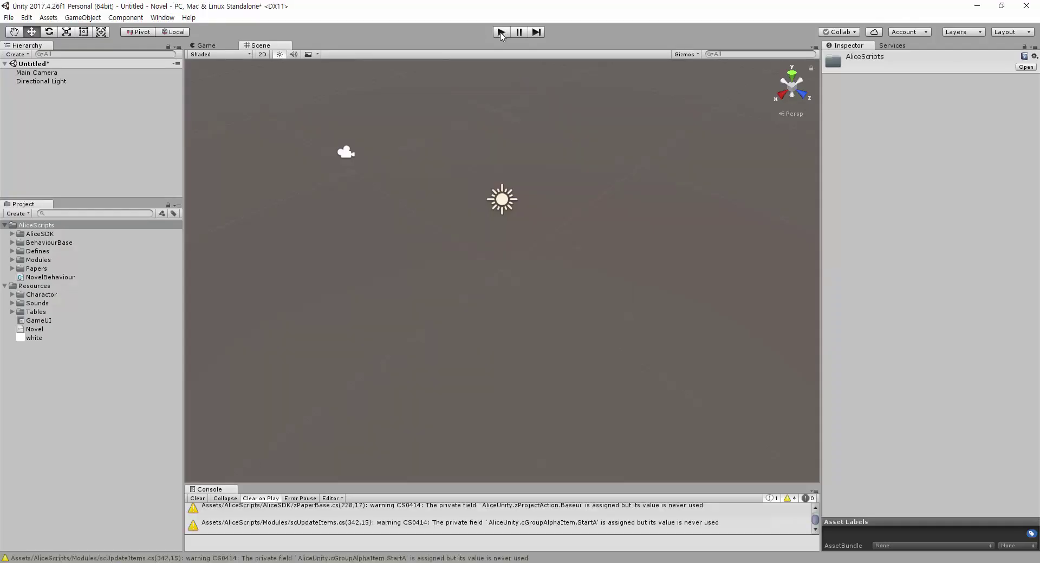
Run the scene in play mode to check which paper is displayed, and mute the system sound
{"action": "left_click", "coordinate": [501, 34]}
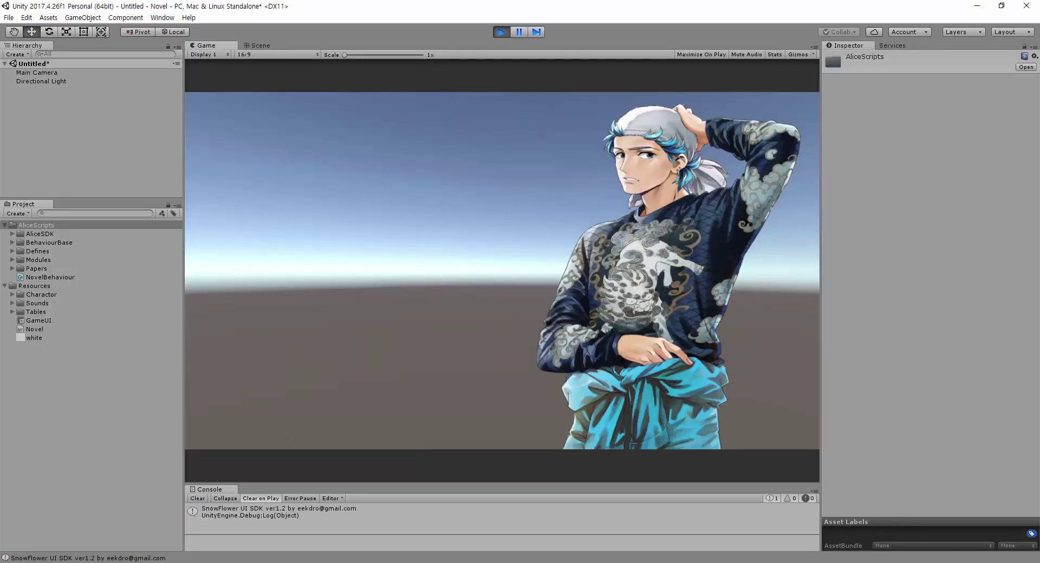
{"action": "left_click", "coordinate": [927, 562]}
{"action": "left_click", "coordinate": [858, 551]}
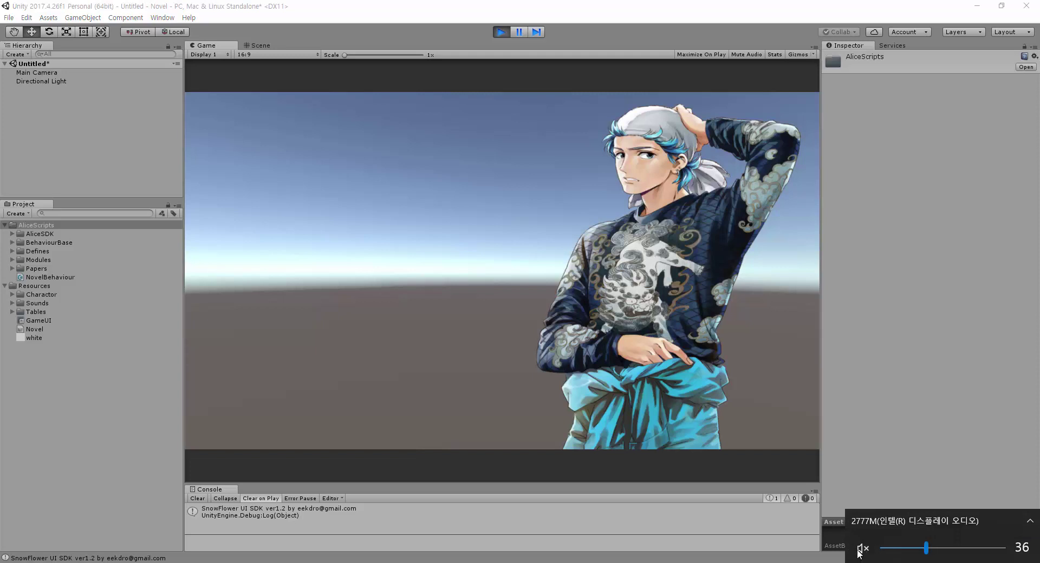
{"action": "left_click", "coordinate": [630, 12]}
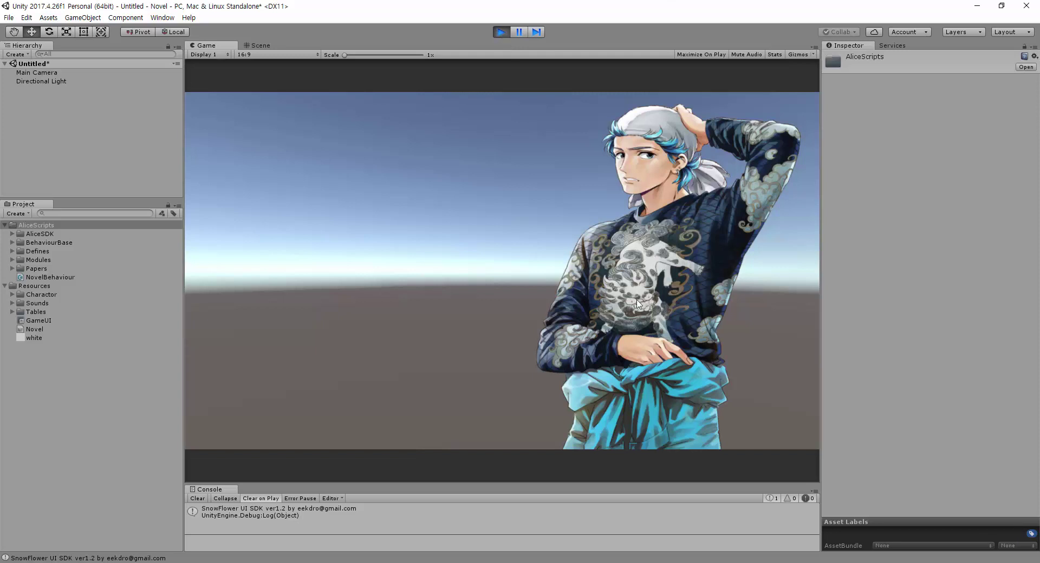
Switch to SnowFlower and rename the second paper, Noname1, as Popup
{"action": "key", "text": "alt+Tab"}
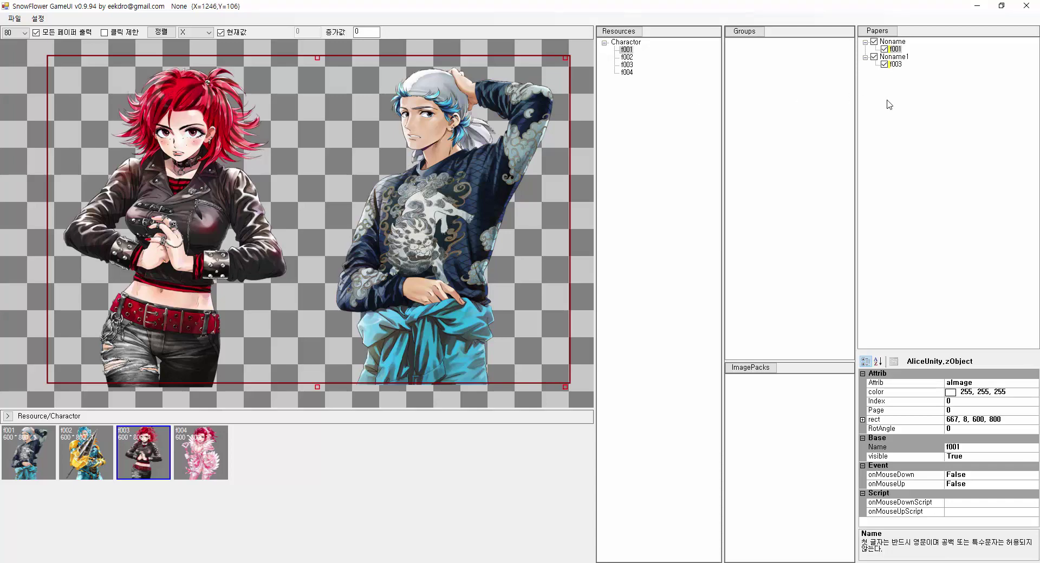
{"action": "left_click", "coordinate": [899, 57]}
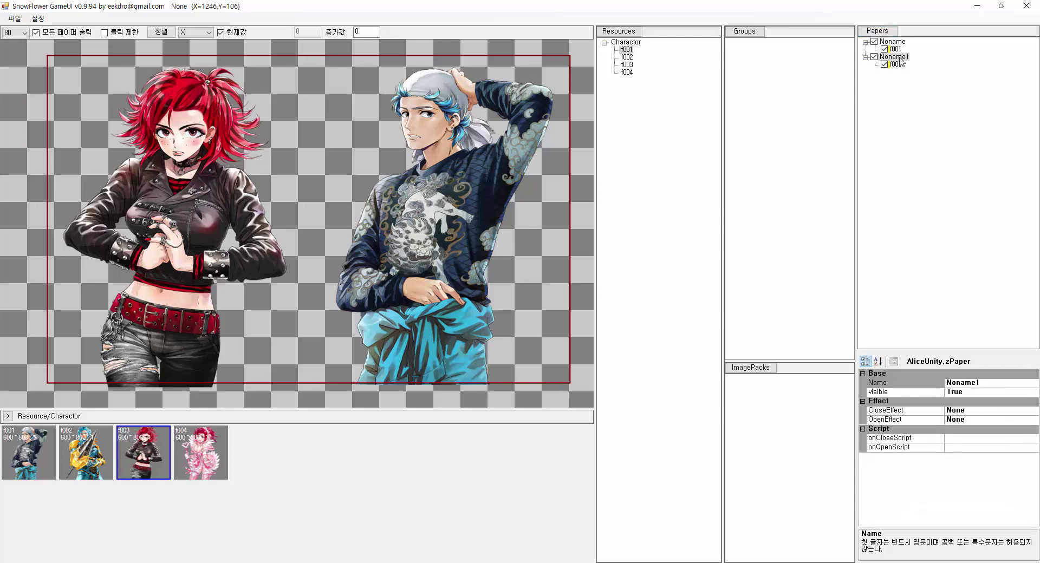
{"action": "left_click", "coordinate": [895, 48]}
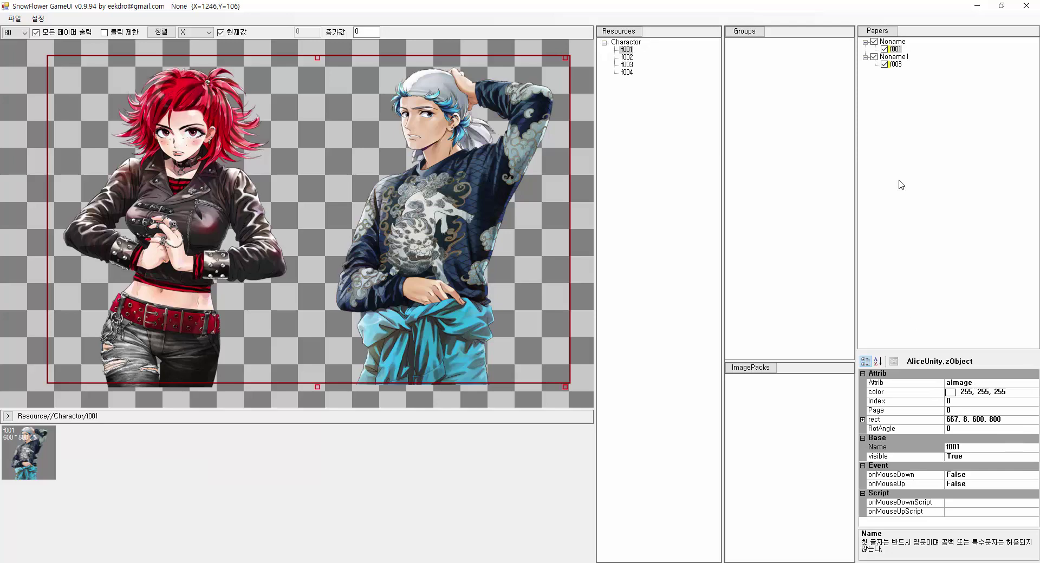
{"action": "left_click", "coordinate": [897, 57]}
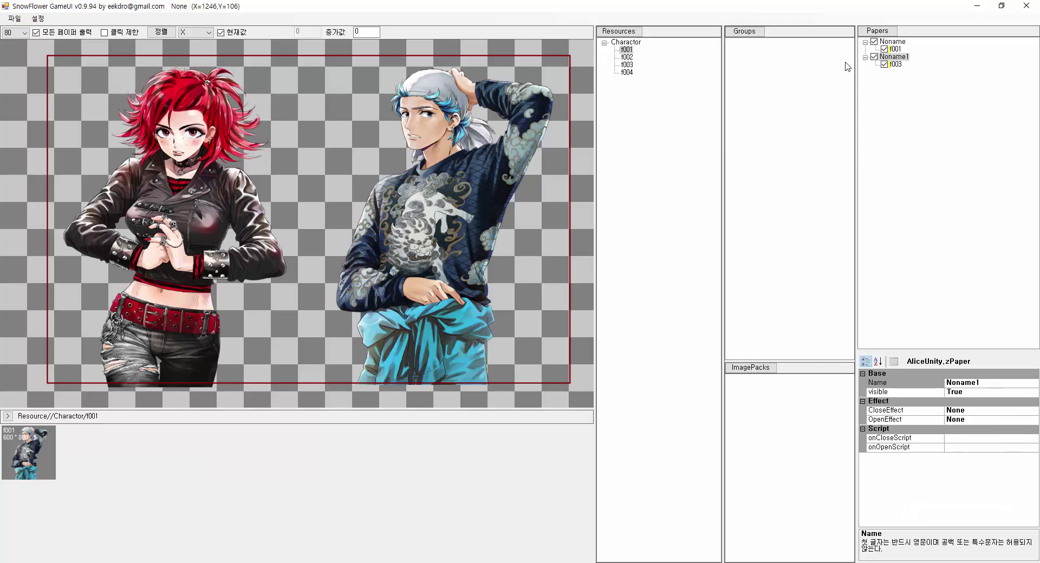
{"action": "left_click", "coordinate": [892, 43]}
{"action": "left_click", "coordinate": [989, 384]}
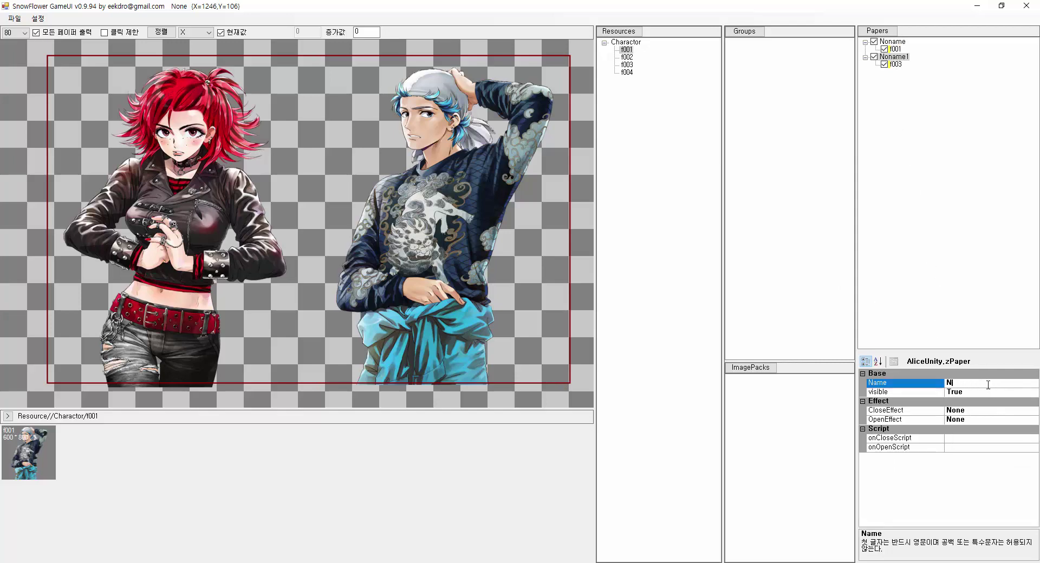
{"action": "key", "text": "BackSpace"}
{"action": "key", "text": "Return"}
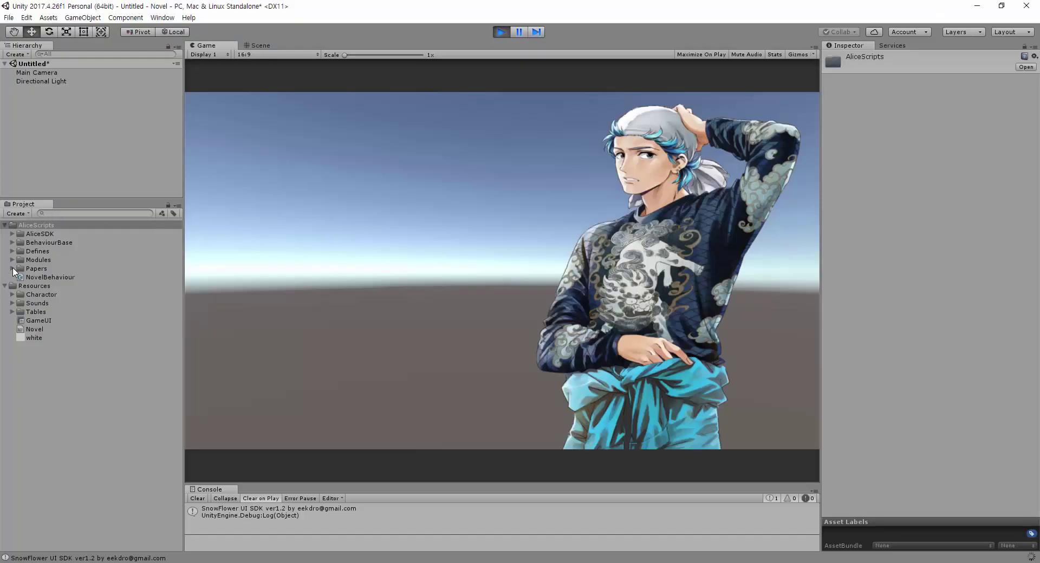
Check the paper scripts in the Papers folder of the Unity project
{"action": "left_click", "coordinate": [12, 271]}
{"action": "left_click", "coordinate": [12, 269]}
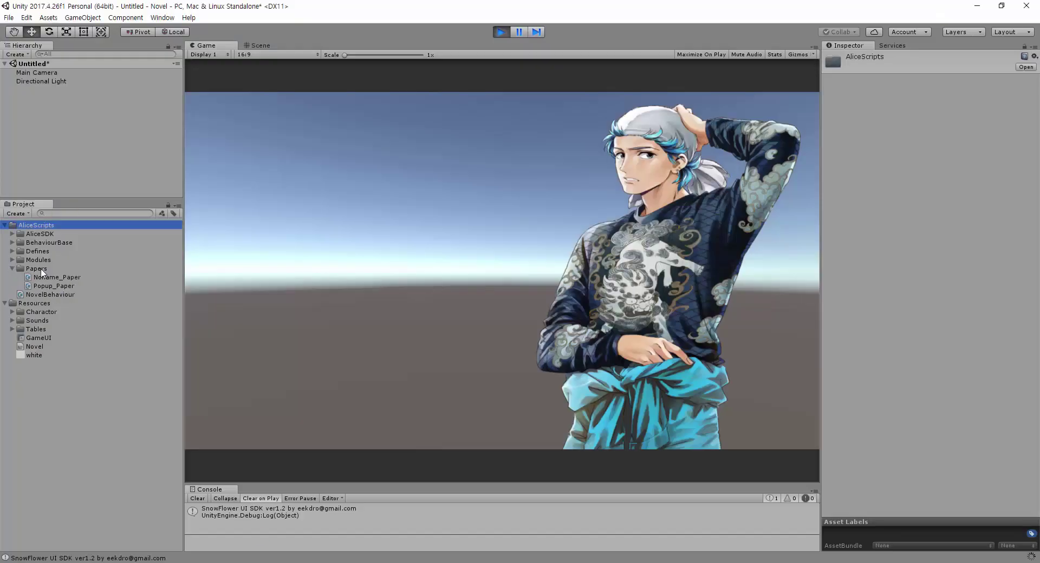
{"action": "left_click", "coordinate": [12, 269]}
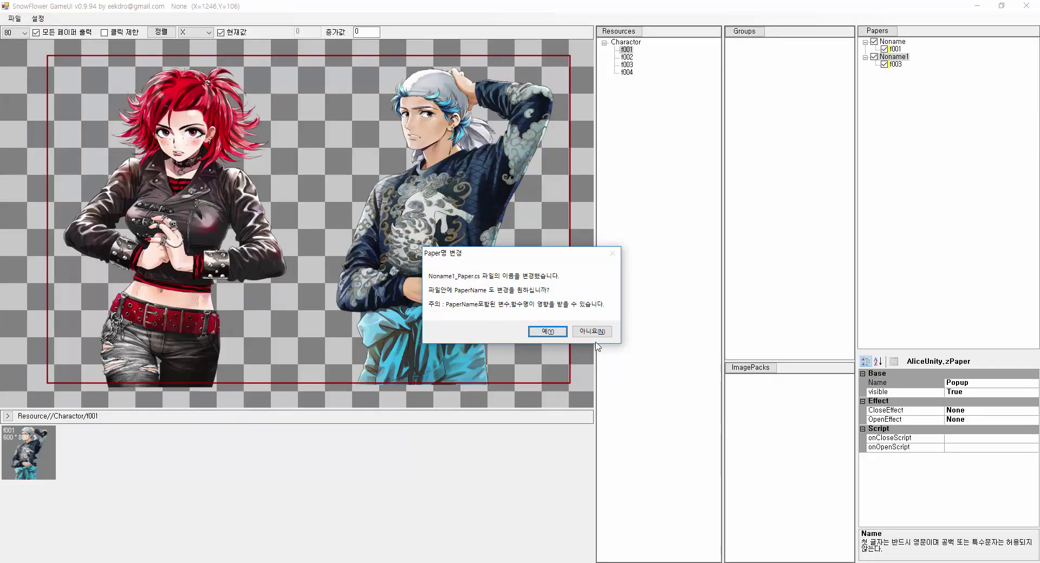
Back in SnowFlower, agree to change the paper name inside the script file and save the project
{"action": "left_click", "coordinate": [547, 333]}
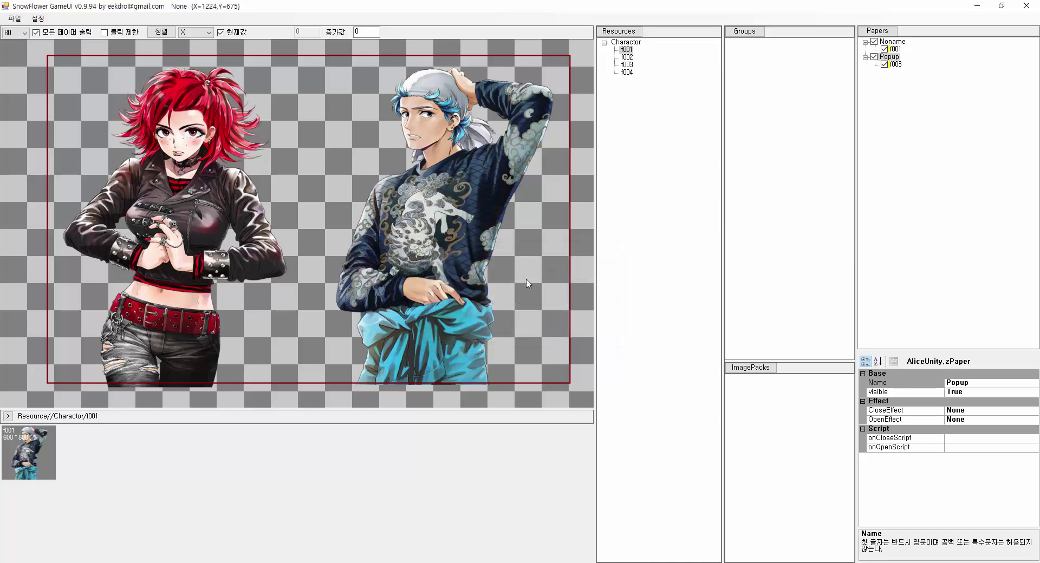
{"action": "left_click", "coordinate": [15, 18]}
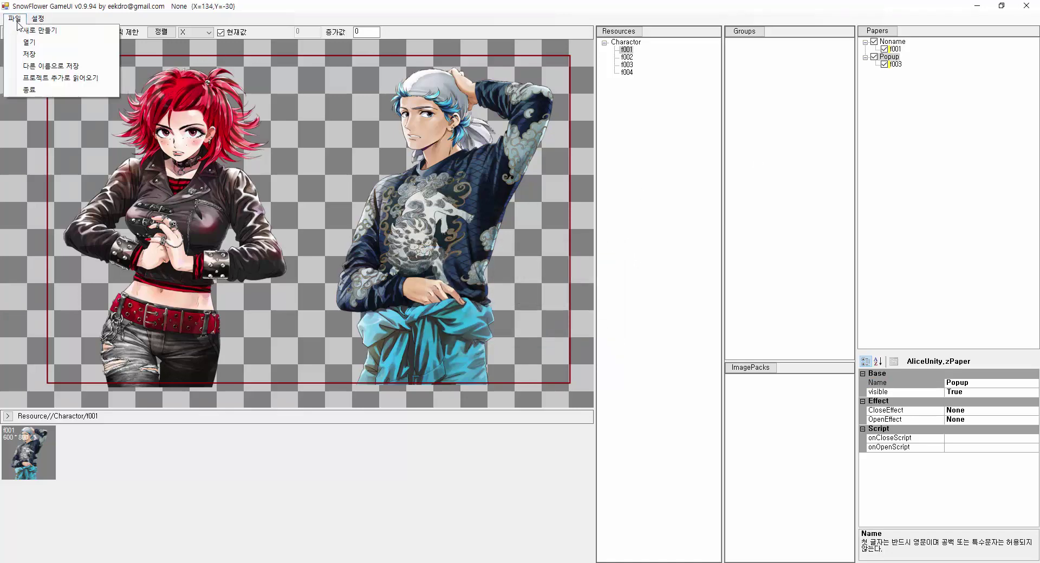
{"action": "left_click", "coordinate": [33, 58]}
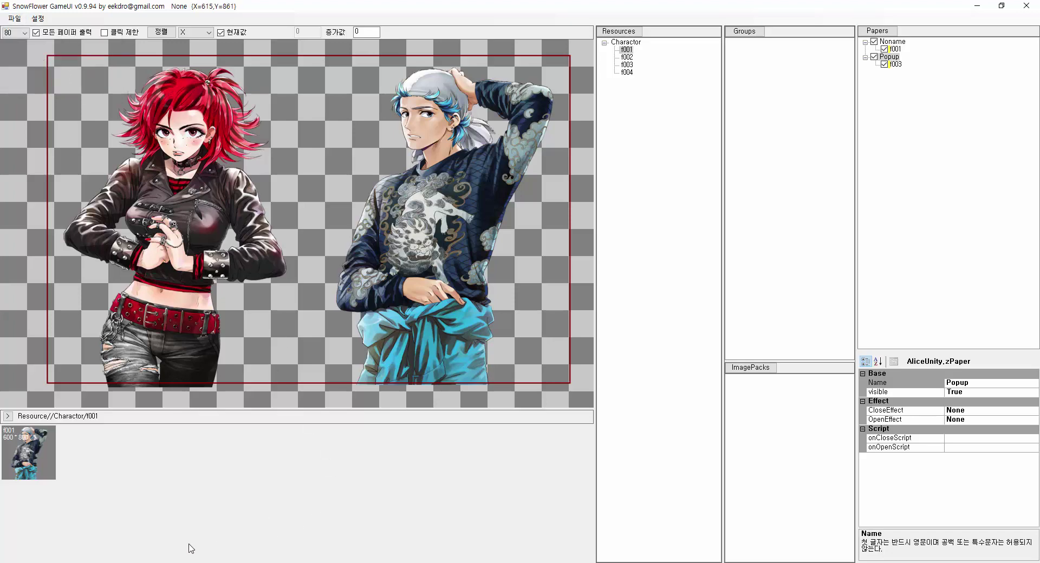
Switch to Unity, stop play mode, and clear and enlarge the console
{"action": "key", "text": "alt+Tab"}
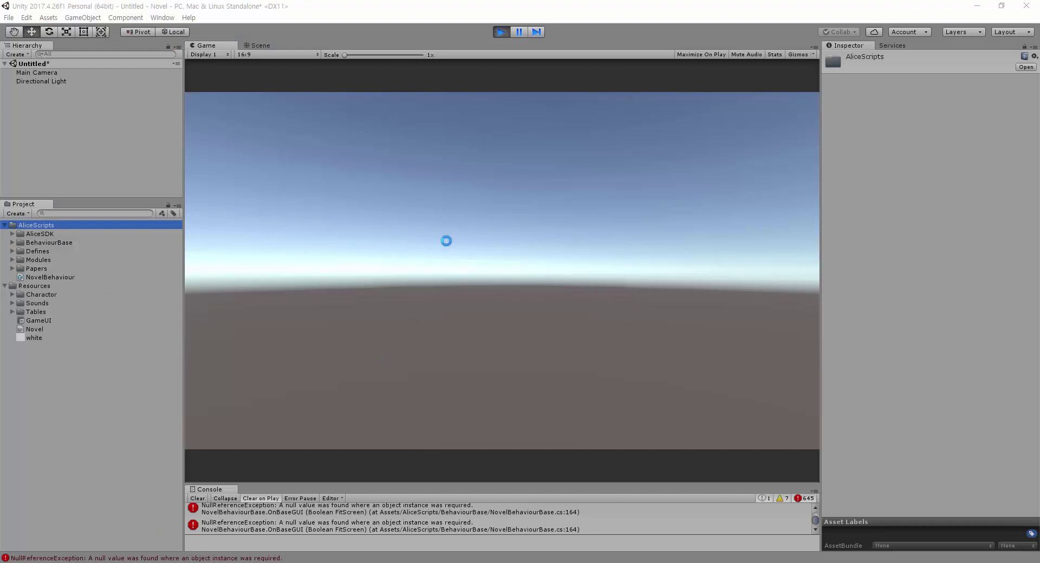
{"action": "left_click", "coordinate": [198, 498]}
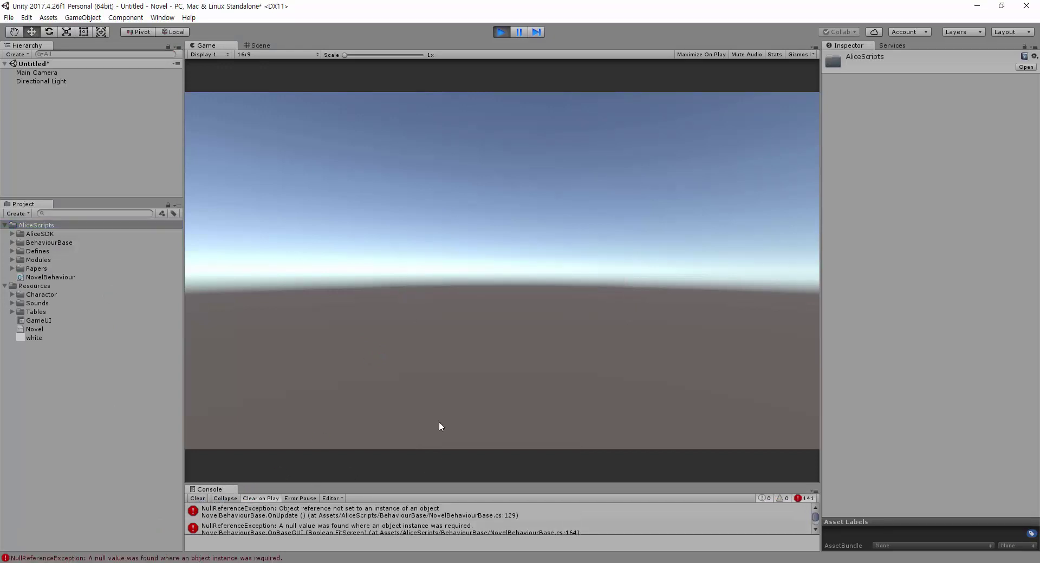
{"action": "left_click", "coordinate": [501, 32]}
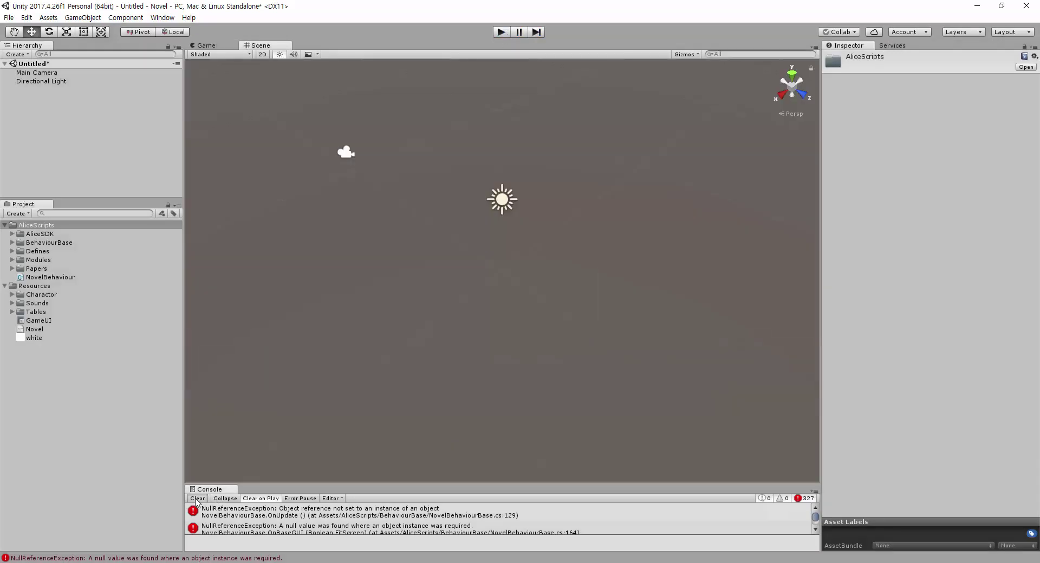
{"action": "left_click", "coordinate": [197, 499]}
{"action": "left_click_drag", "start_coordinate": [342, 483], "coordinate": [355, 421]}
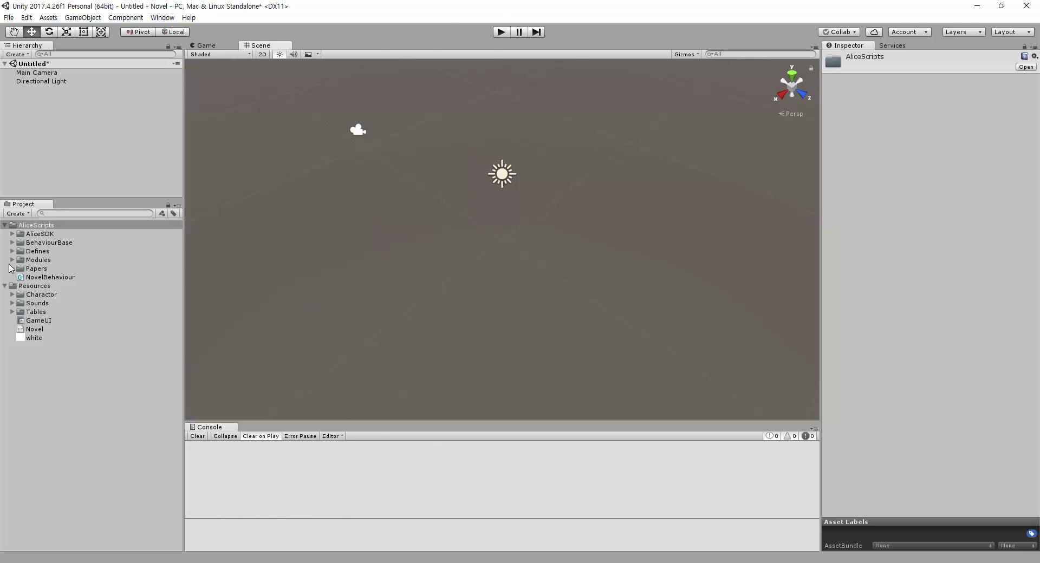
Expand the Papers folder and inspect the code of the Popup_Paper script
{"action": "left_click", "coordinate": [12, 269]}
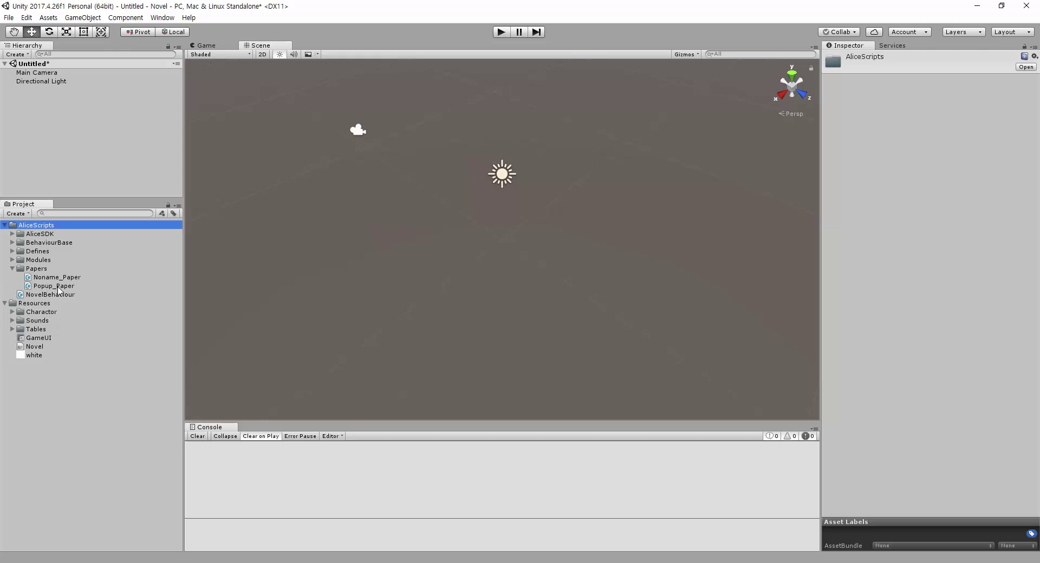
{"action": "left_click", "coordinate": [57, 288]}
{"action": "left_click", "coordinate": [954, 265]}
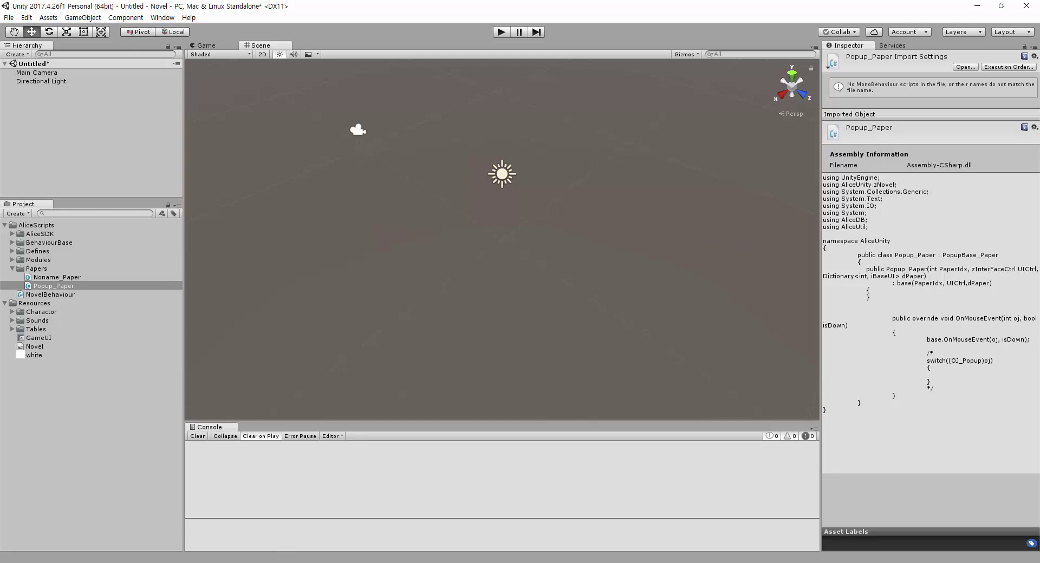
Switch to SnowFlower and set the onMouseDown event of the f001 image to True
{"action": "left_click", "coordinate": [331, 562]}
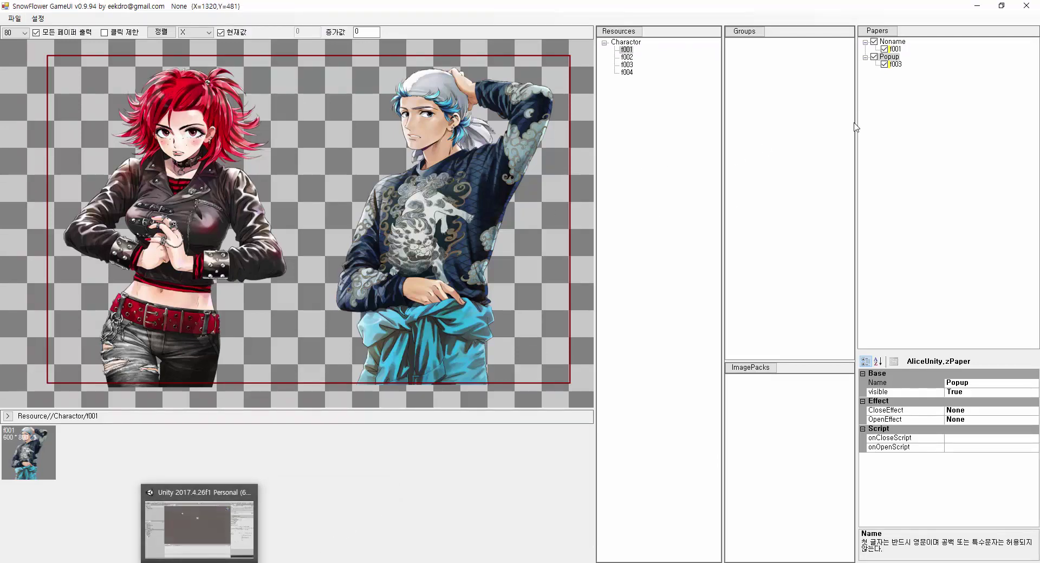
{"action": "left_click", "coordinate": [891, 64]}
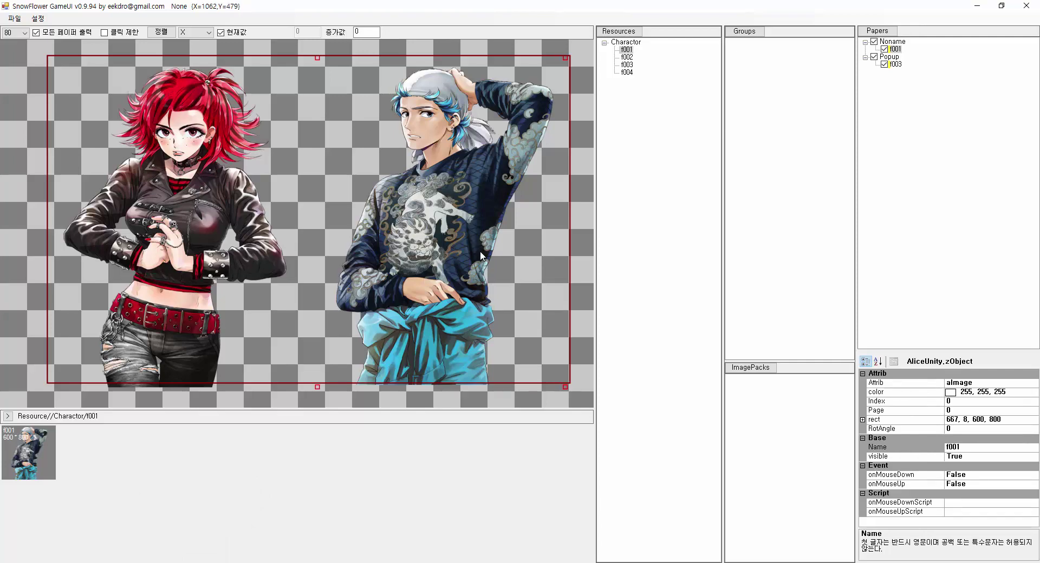
{"action": "left_click", "coordinate": [976, 475]}
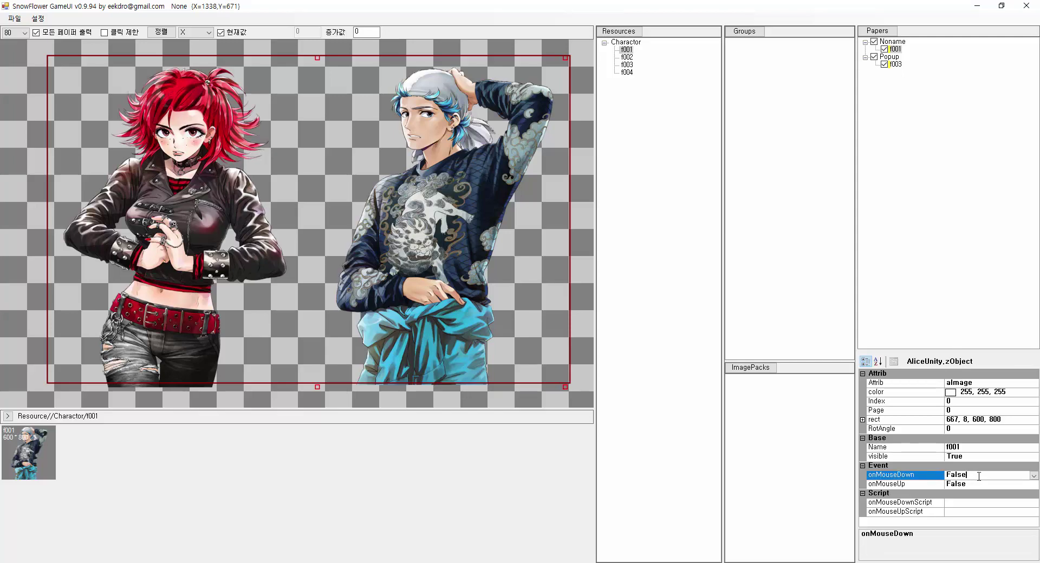
{"action": "double_click", "coordinate": [979, 476]}
Give the f001 image a mouse-down script that runs PaperOpen on the Popup paper
{"action": "left_click", "coordinate": [955, 504]}
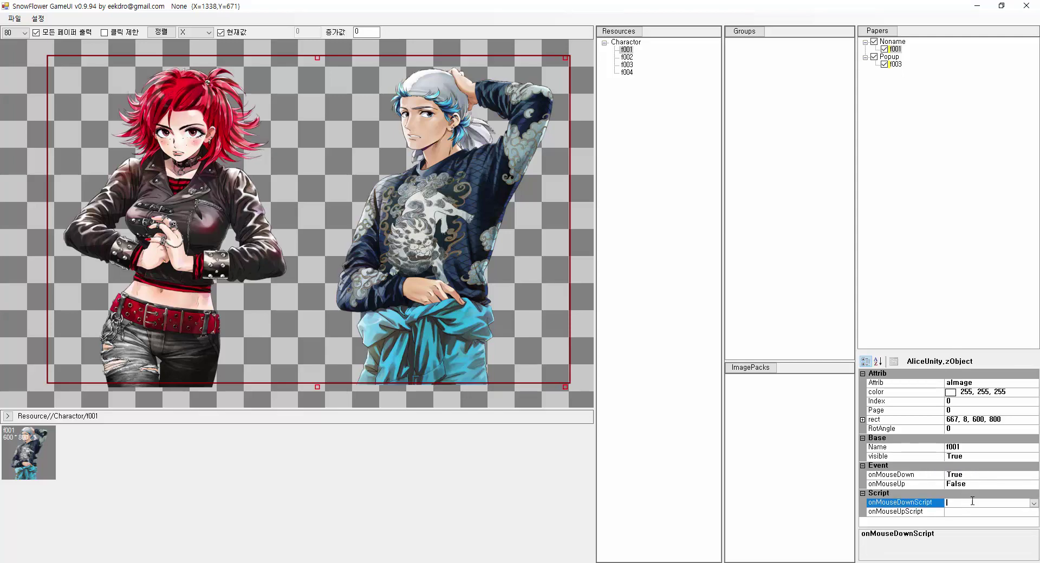
{"action": "left_click", "coordinate": [1031, 503]}
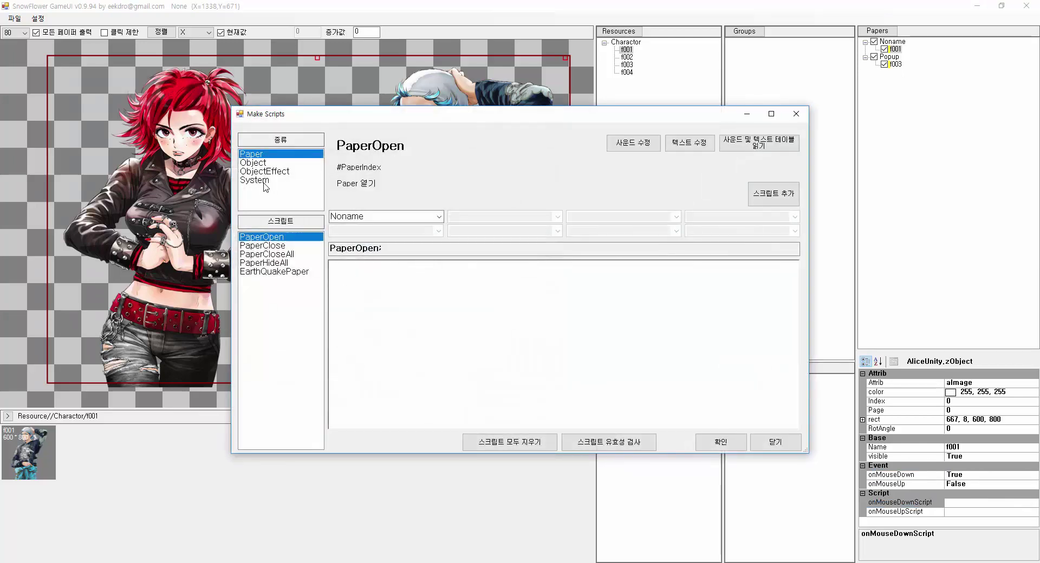
{"action": "left_click_drag", "start_coordinate": [395, 114], "coordinate": [470, 122]}
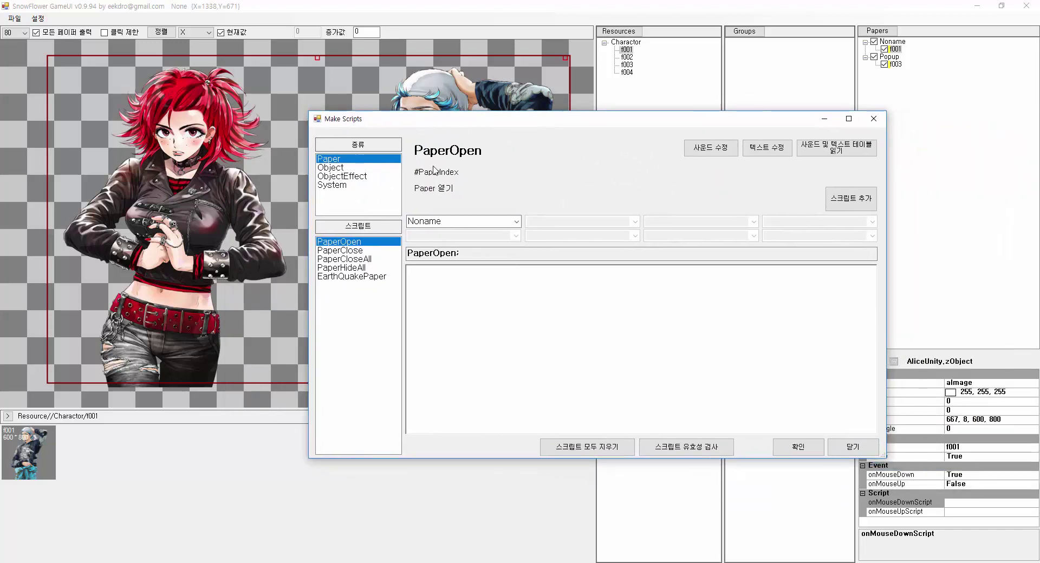
{"action": "left_click", "coordinate": [516, 222]}
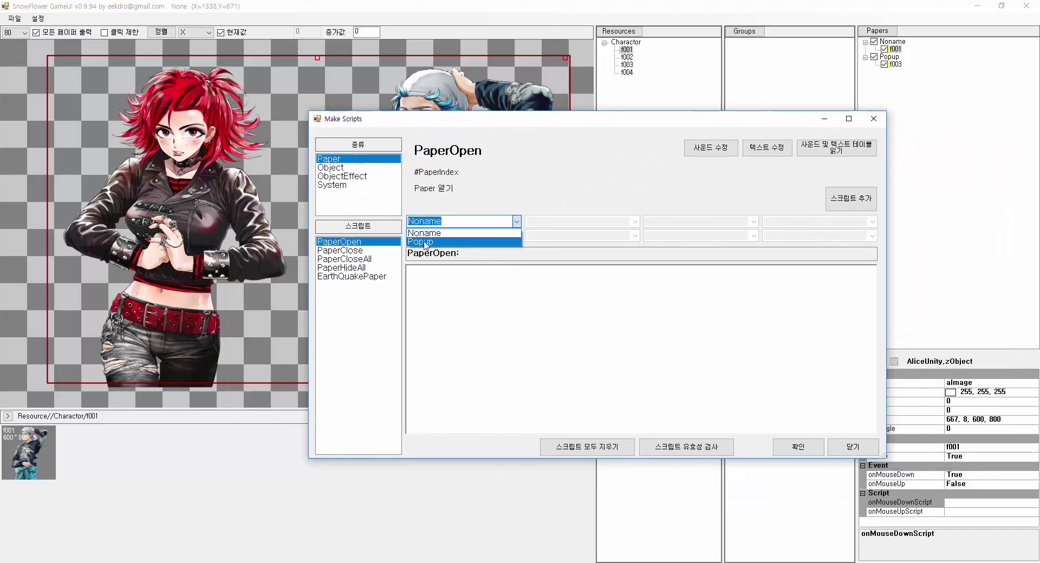
{"action": "left_click", "coordinate": [425, 242]}
{"action": "left_click", "coordinate": [850, 199]}
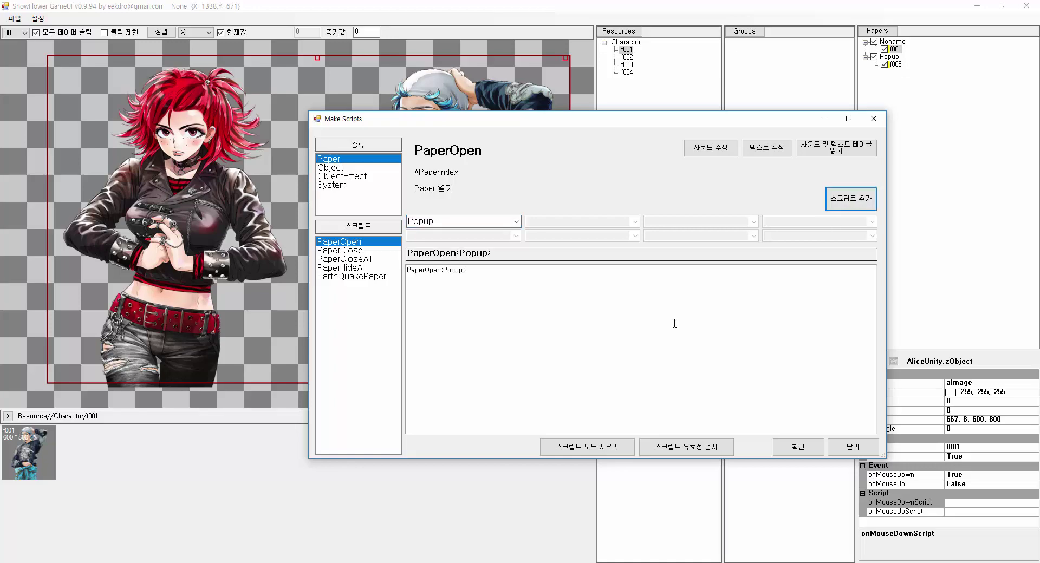
{"action": "left_click", "coordinate": [798, 447]}
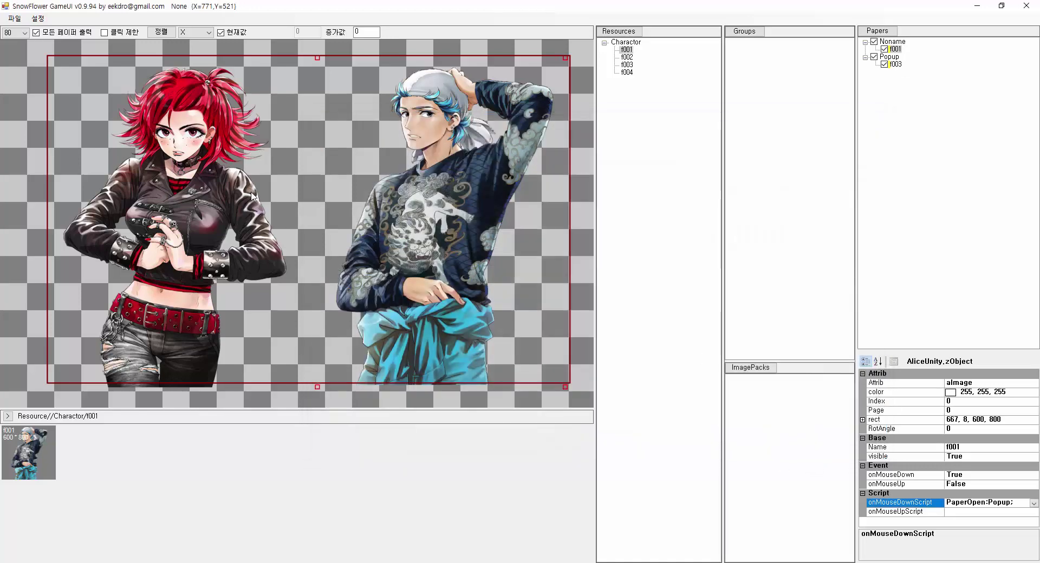
Save the project and test the f001 mouse-down script in Unity's play mode, stopping it at the end
{"action": "left_click", "coordinate": [14, 17]}
{"action": "left_click", "coordinate": [46, 60]}
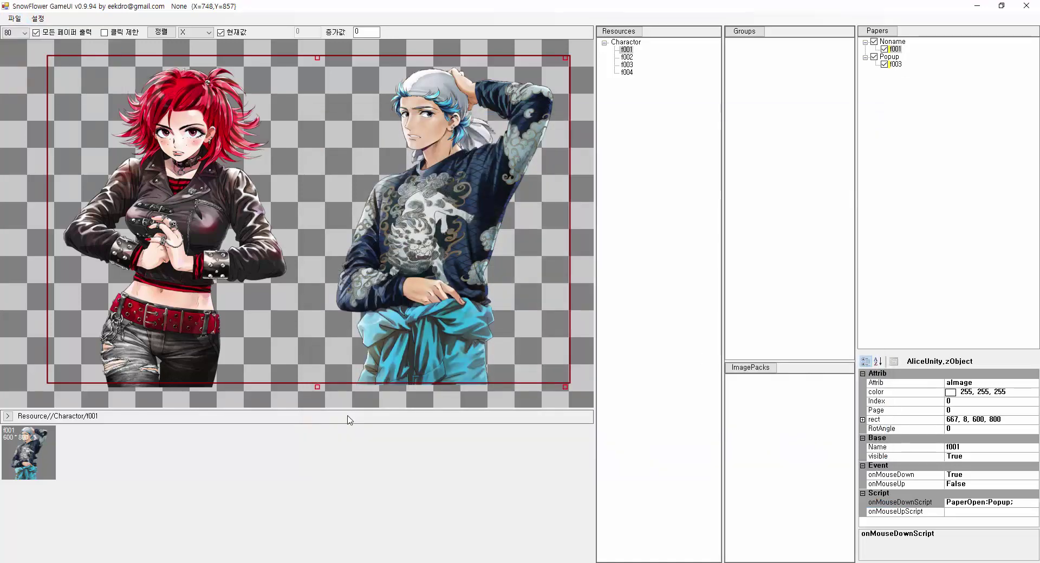
{"action": "key", "text": "alt+Tab"}
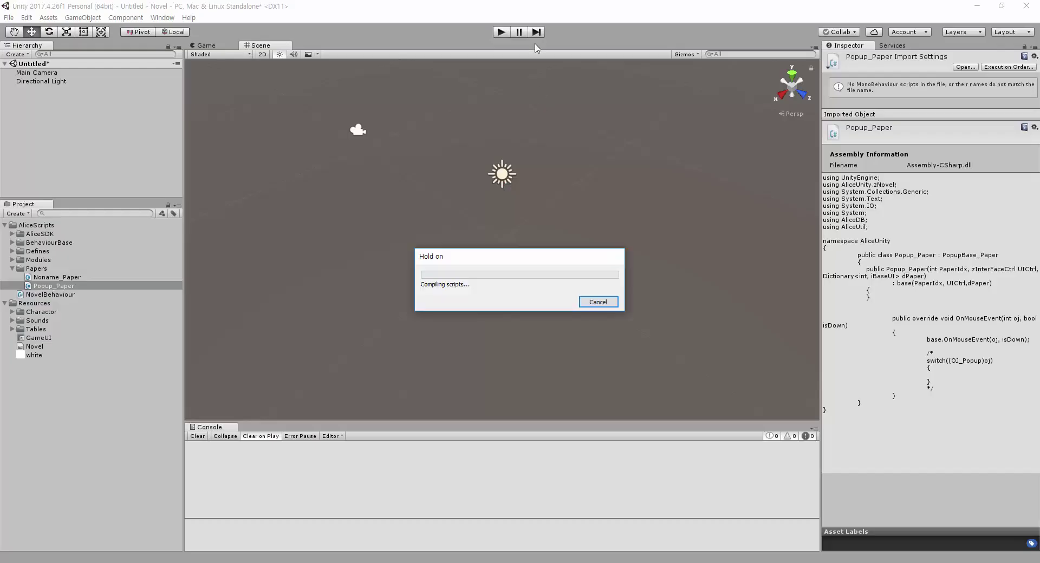
{"action": "left_click", "coordinate": [496, 36]}
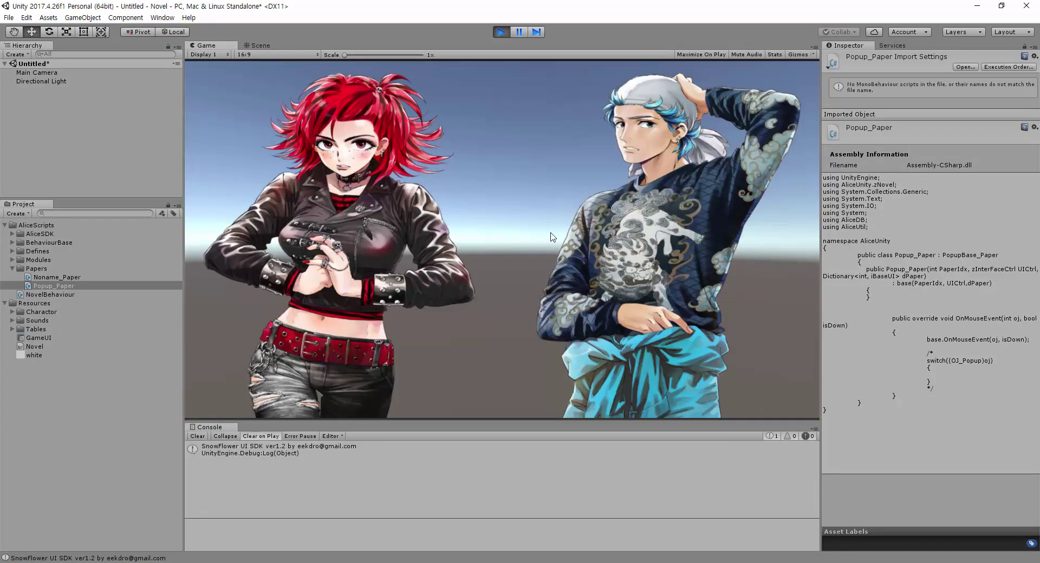
{"action": "left_click", "coordinate": [501, 31]}
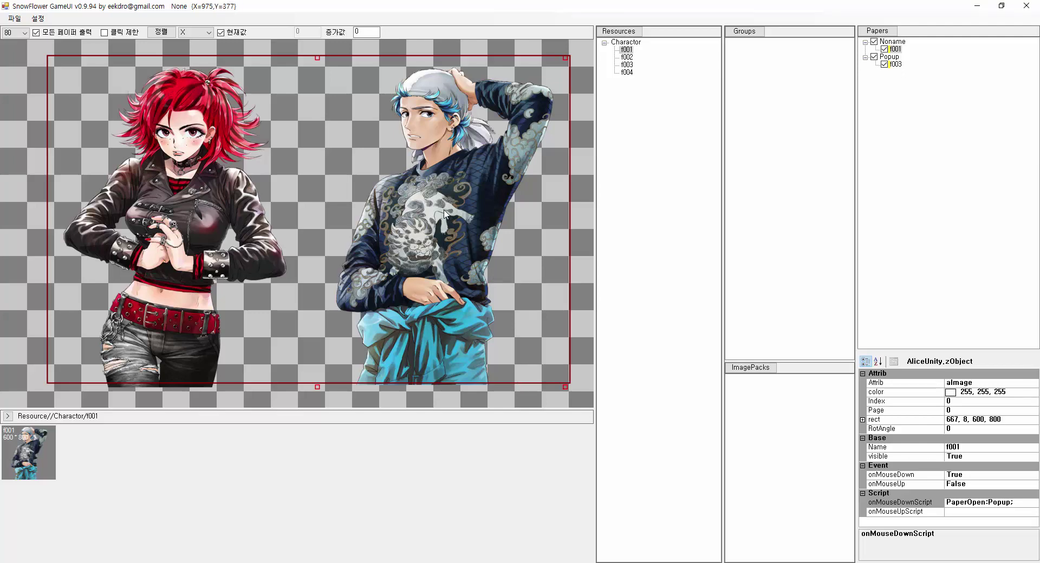
Set the OpenEffect of the Popup paper to SlideLeft
{"action": "left_click", "coordinate": [459, 230]}
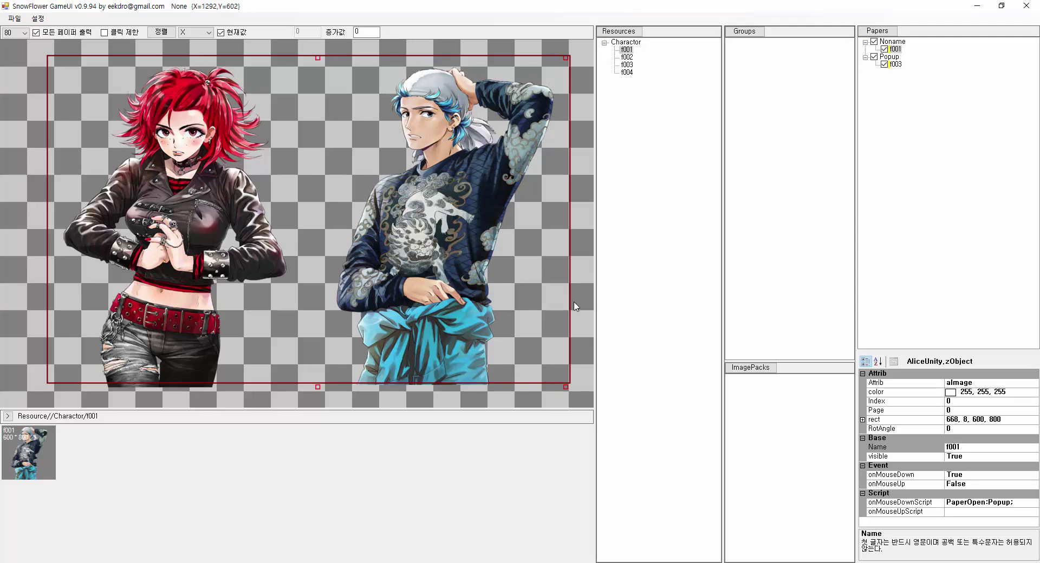
{"action": "left_click", "coordinate": [890, 57]}
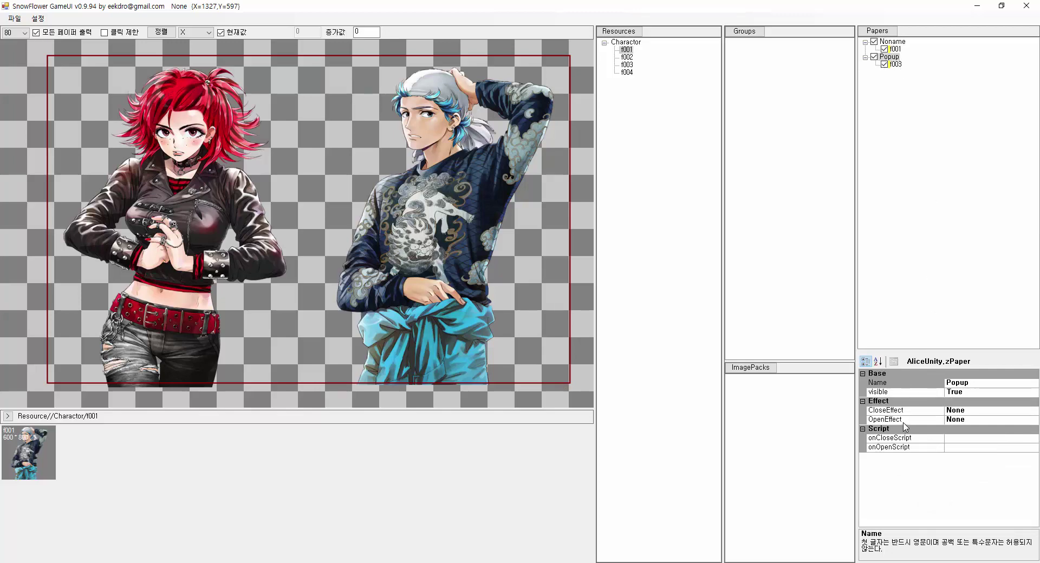
{"action": "left_click", "coordinate": [971, 419]}
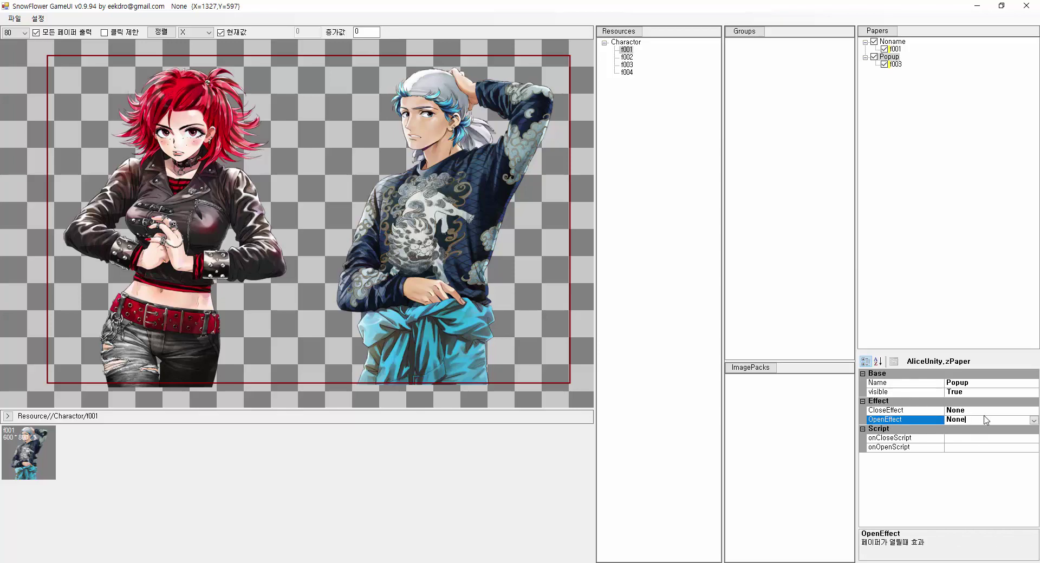
{"action": "left_click", "coordinate": [1034, 422]}
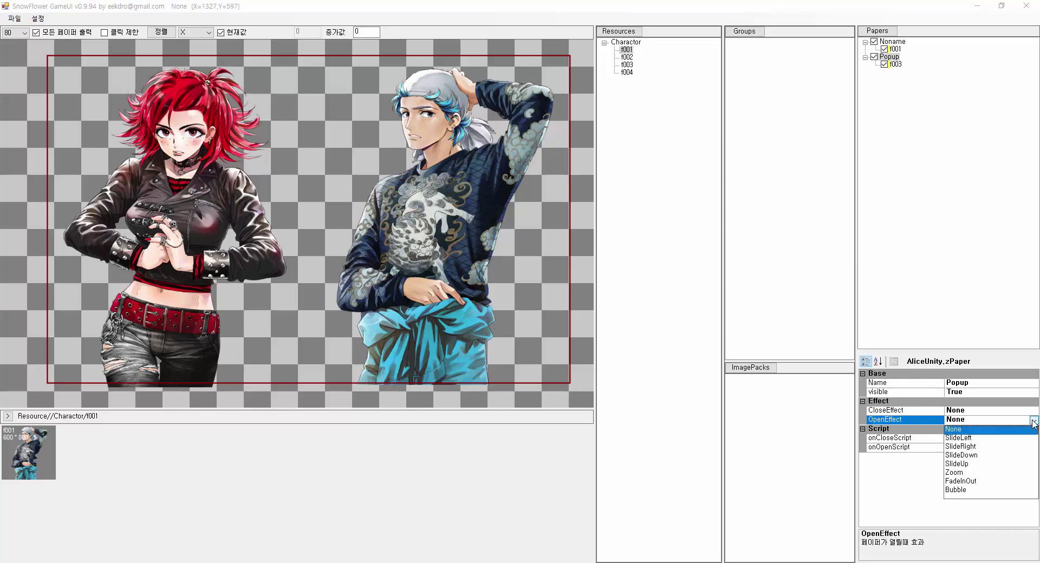
{"action": "left_click", "coordinate": [969, 440]}
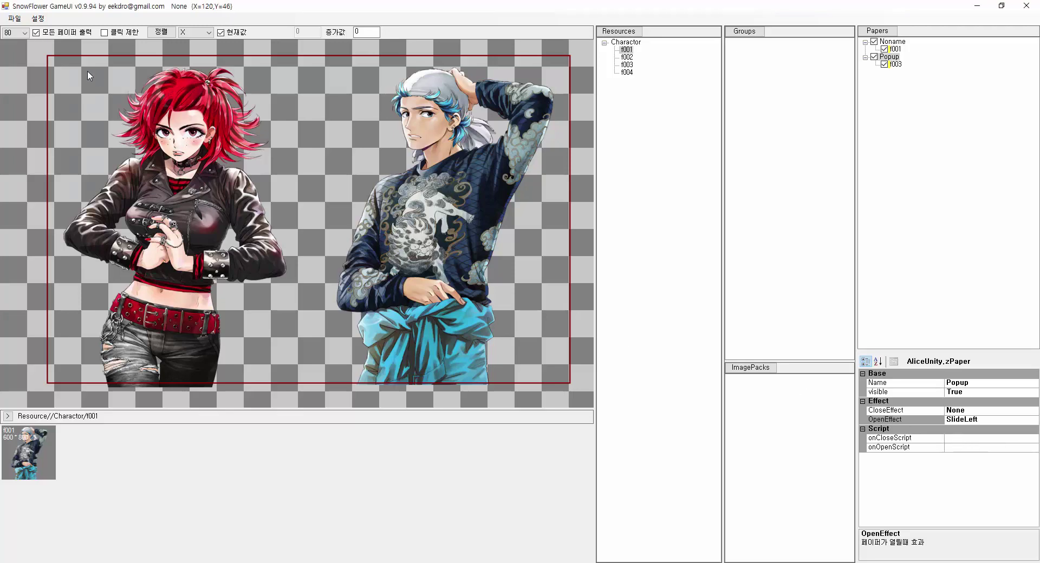
Save the project, switch to Unity and test the Popup paper's SlideLeft open effect in play mode, stopping it at the end
{"action": "left_click", "coordinate": [20, 21]}
{"action": "left_click", "coordinate": [36, 55]}
{"action": "left_click", "coordinate": [201, 562]}
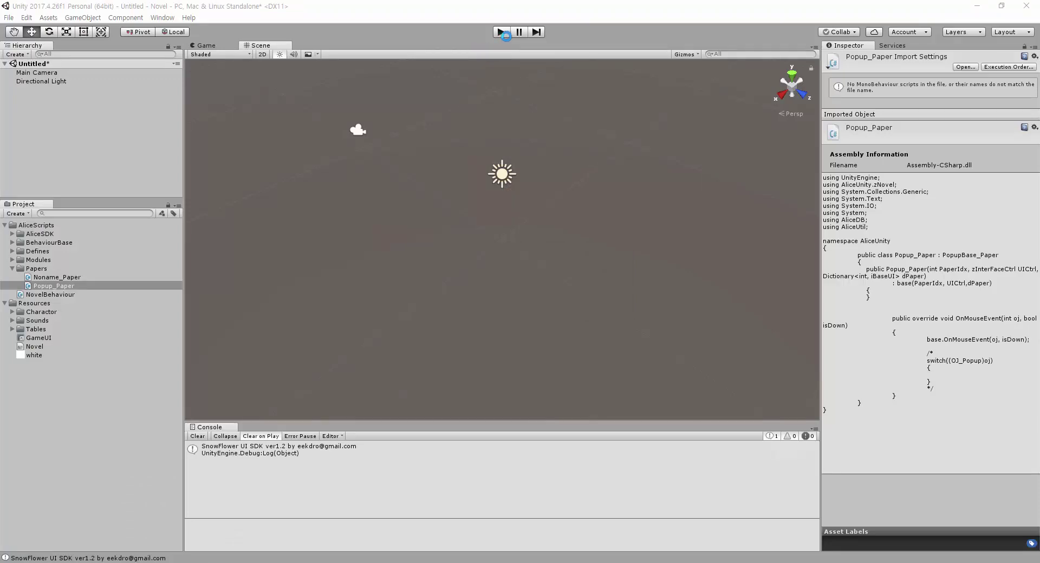
{"action": "left_click", "coordinate": [503, 32]}
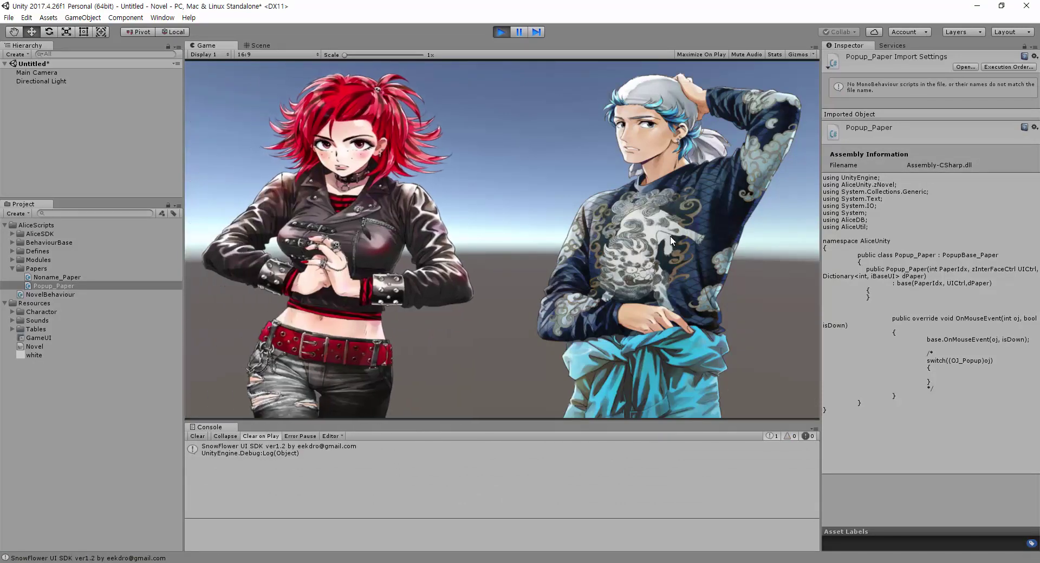
{"action": "left_click", "coordinate": [501, 33]}
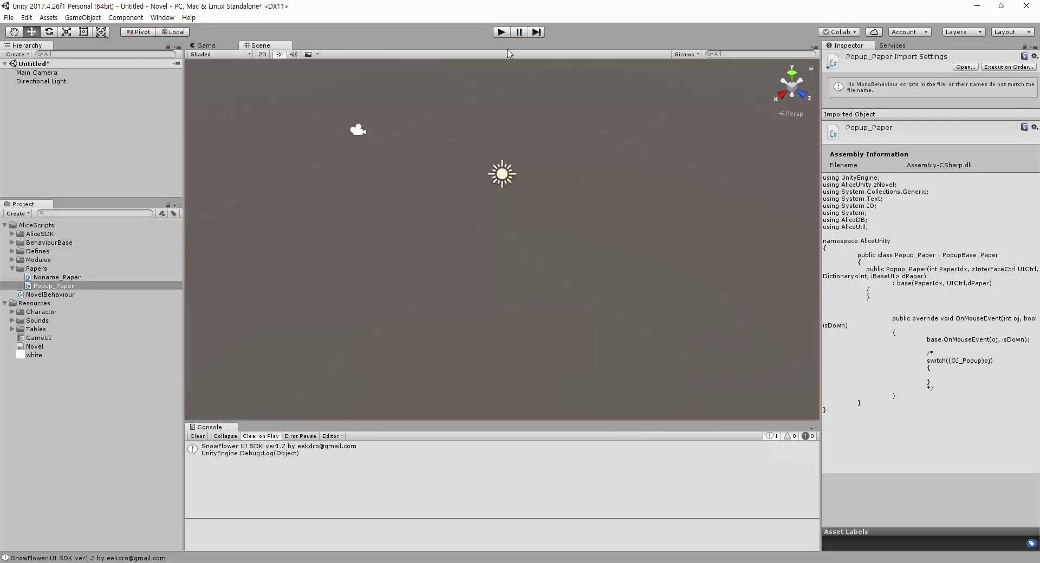
Switch to SnowFlower and change the Popup paper's OpenEffect to SlideUp
{"action": "left_click", "coordinate": [369, 562]}
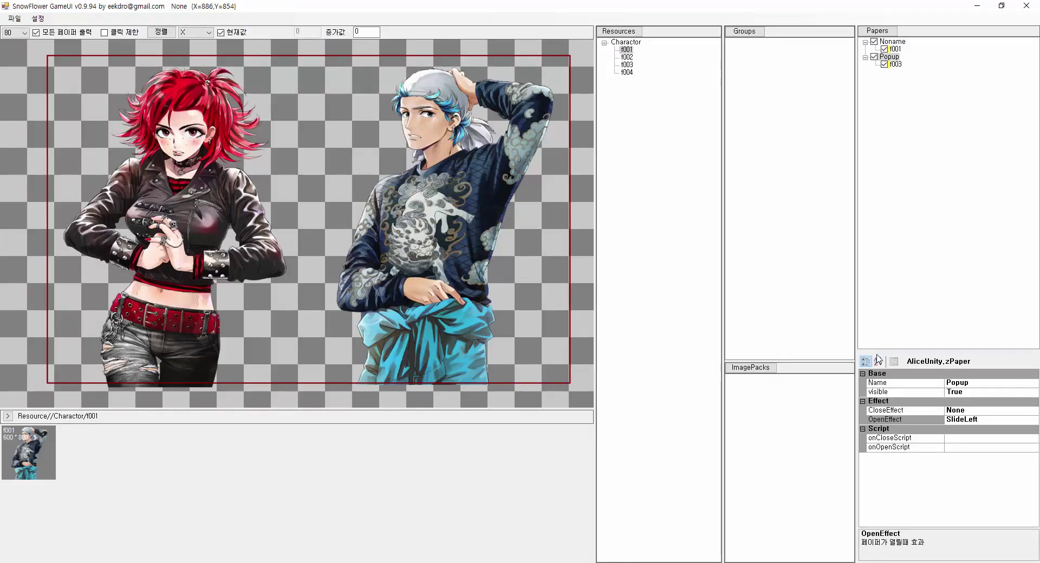
{"action": "left_click", "coordinate": [1027, 423]}
{"action": "left_click", "coordinate": [1033, 421]}
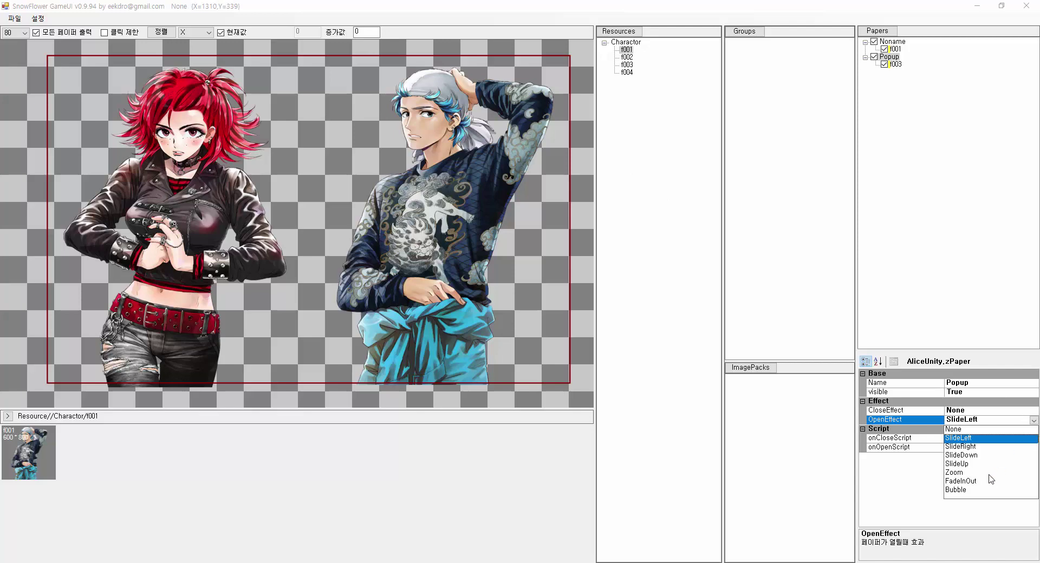
{"action": "left_click", "coordinate": [962, 465]}
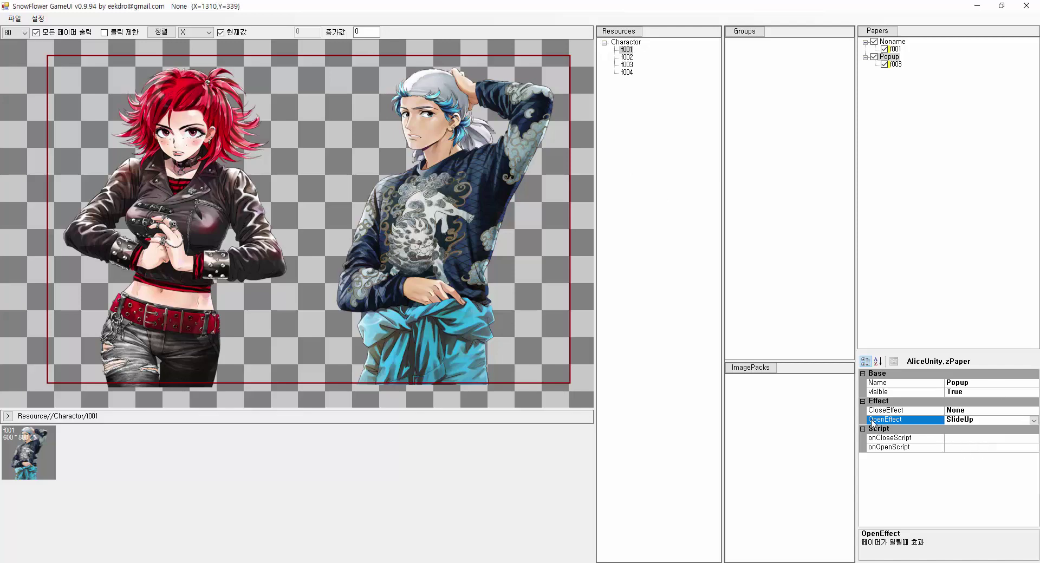
Save the project, switch to Unity and test the SlideUp open effect in play mode, stopping it at the end
{"action": "left_click", "coordinate": [15, 19]}
{"action": "left_click", "coordinate": [15, 19]}
{"action": "key", "text": "alt+Tab"}
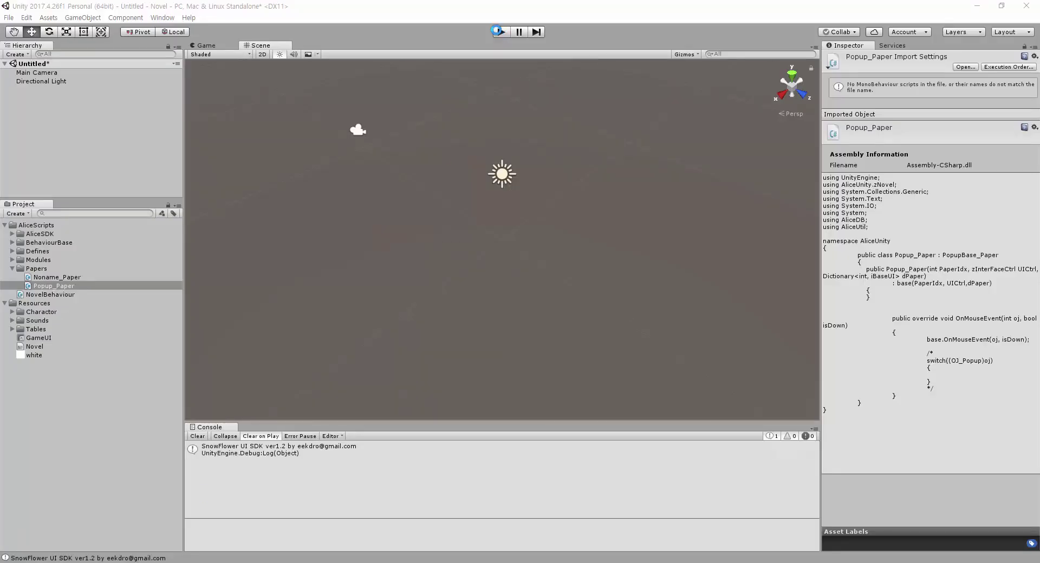
{"action": "left_click", "coordinate": [500, 32]}
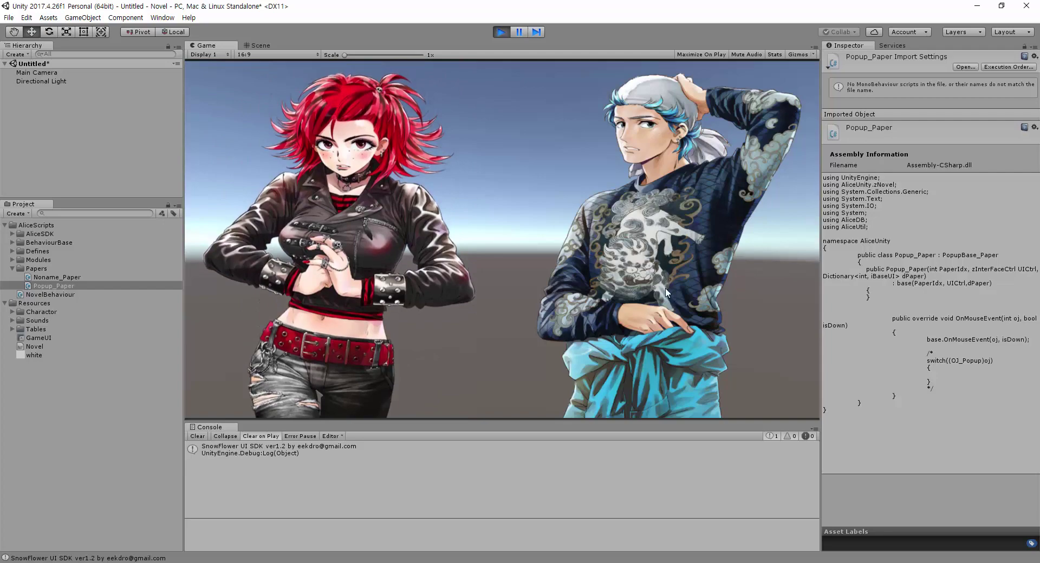
{"action": "left_click", "coordinate": [502, 32]}
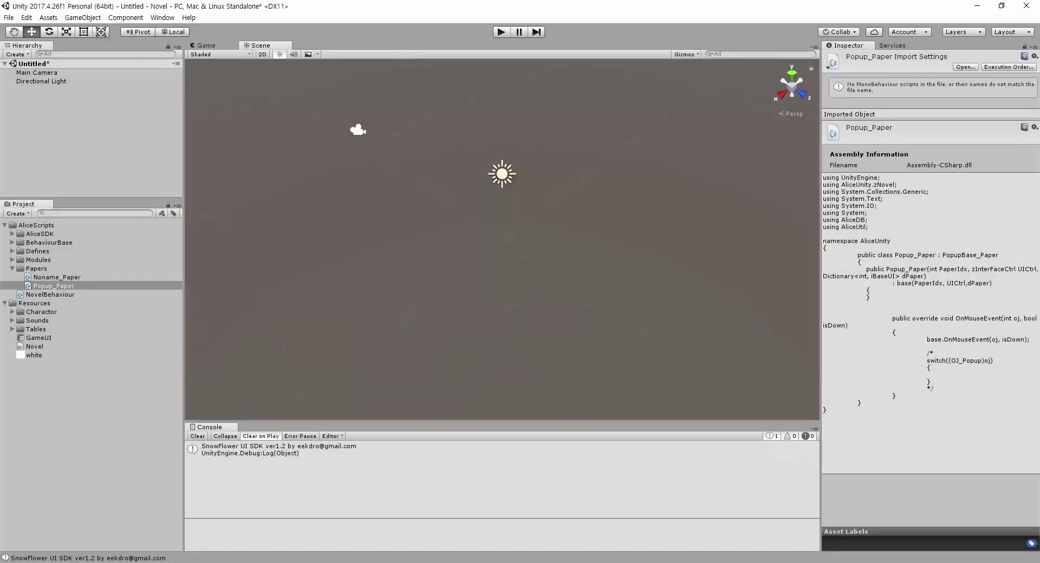
Switch to SnowFlower and change the Popup paper's OpenEffect to SlideDown
{"action": "key", "text": "alt+Tab"}
{"action": "left_click", "coordinate": [1034, 420]}
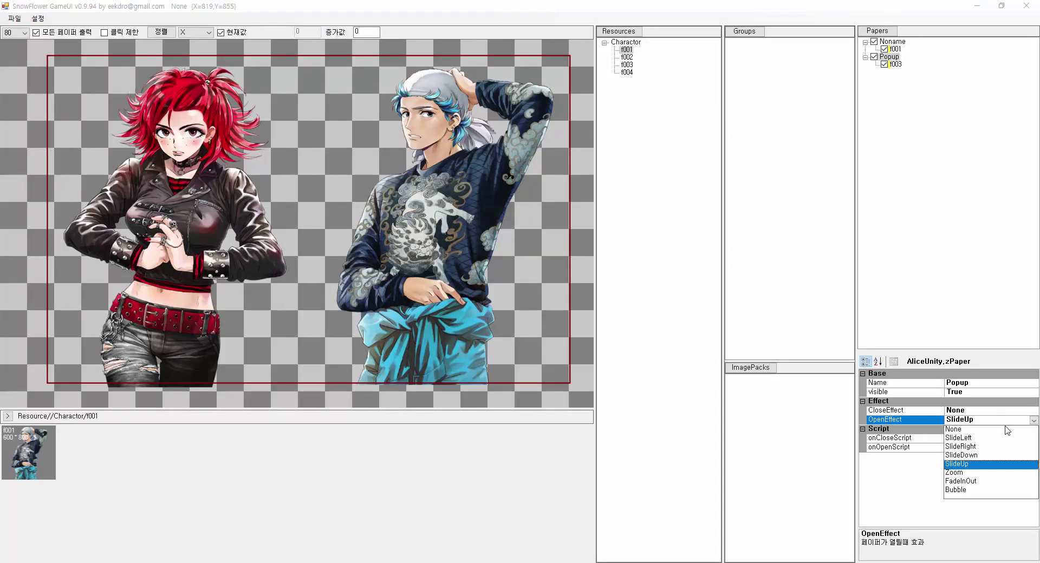
{"action": "left_click", "coordinate": [970, 455]}
Save the project, switch to Unity and test the SlideDown open effect in play mode, stopping it at the end
{"action": "left_click", "coordinate": [15, 23]}
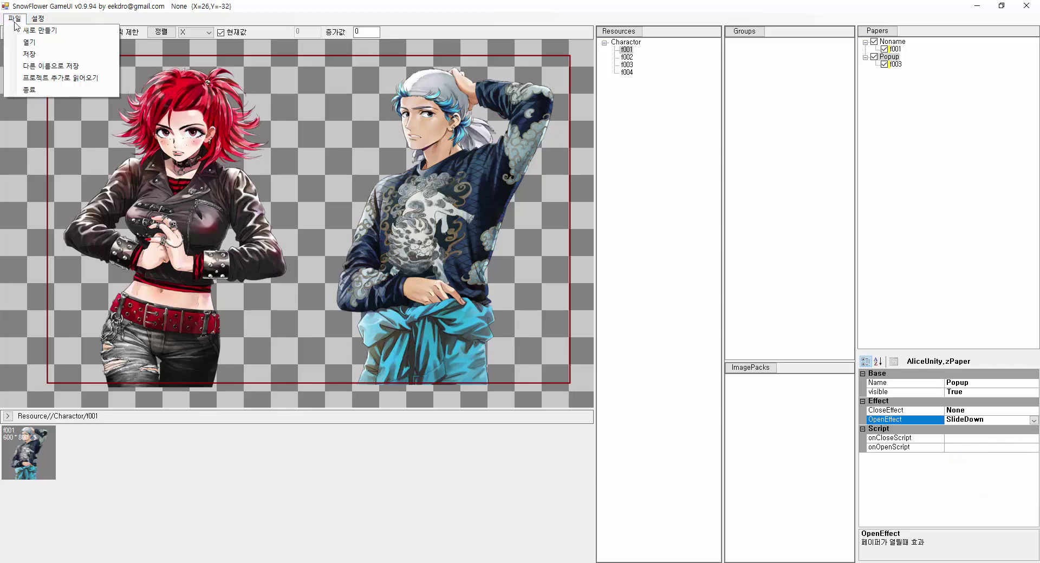
{"action": "left_click", "coordinate": [29, 54]}
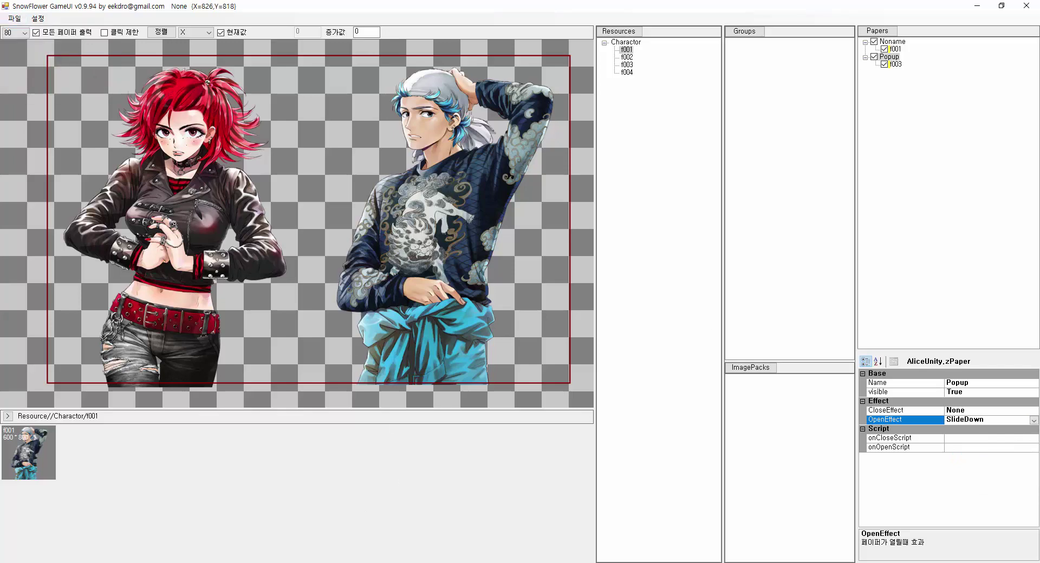
{"action": "key", "text": "alt+Tab"}
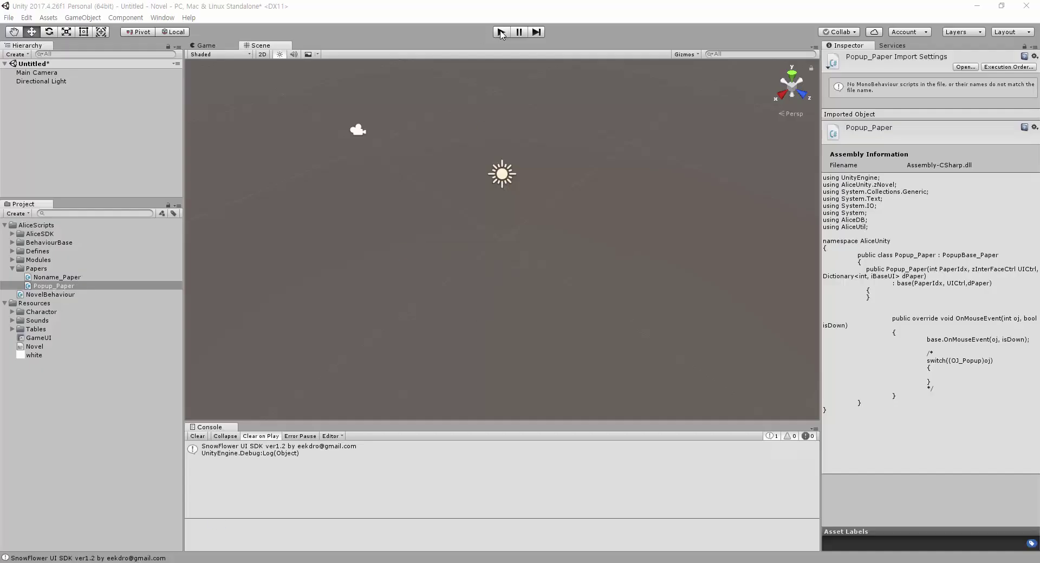
{"action": "left_click", "coordinate": [501, 32]}
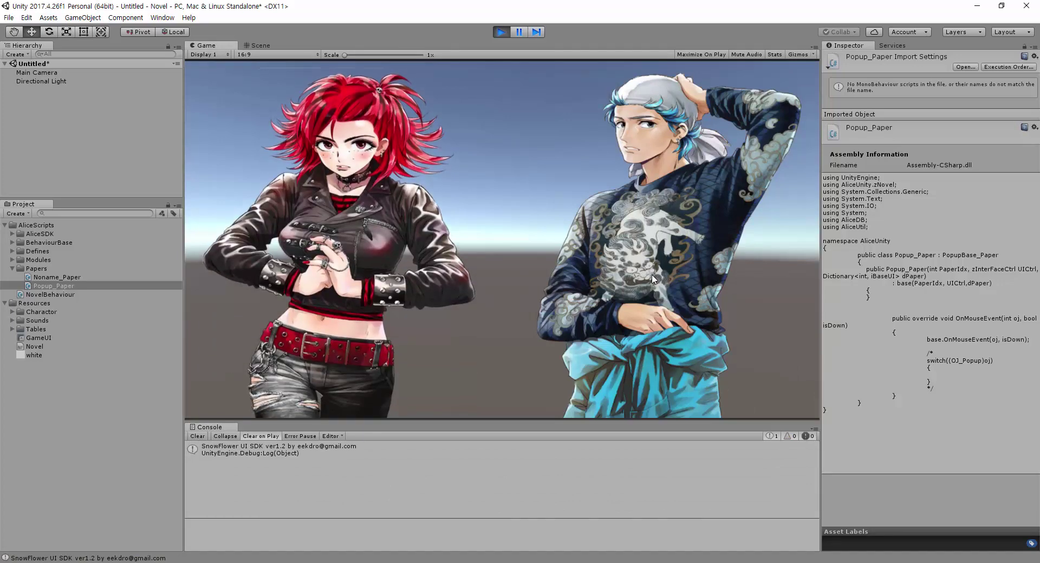
{"action": "left_click", "coordinate": [500, 33]}
Switch to SnowFlower and change the Popup paper's OpenEffect to Zoom
{"action": "left_click", "coordinate": [391, 562]}
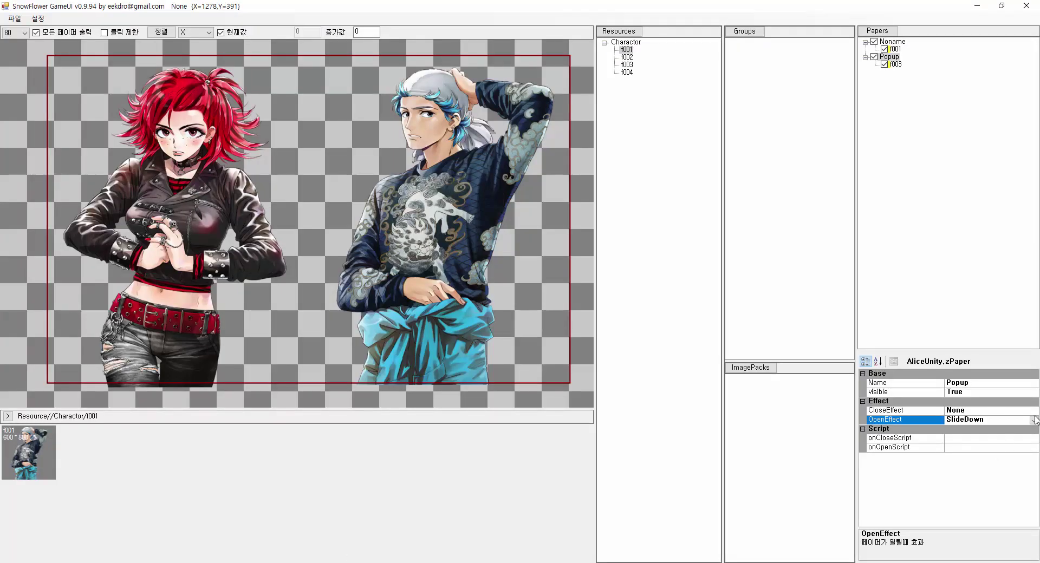
{"action": "left_click", "coordinate": [1034, 420]}
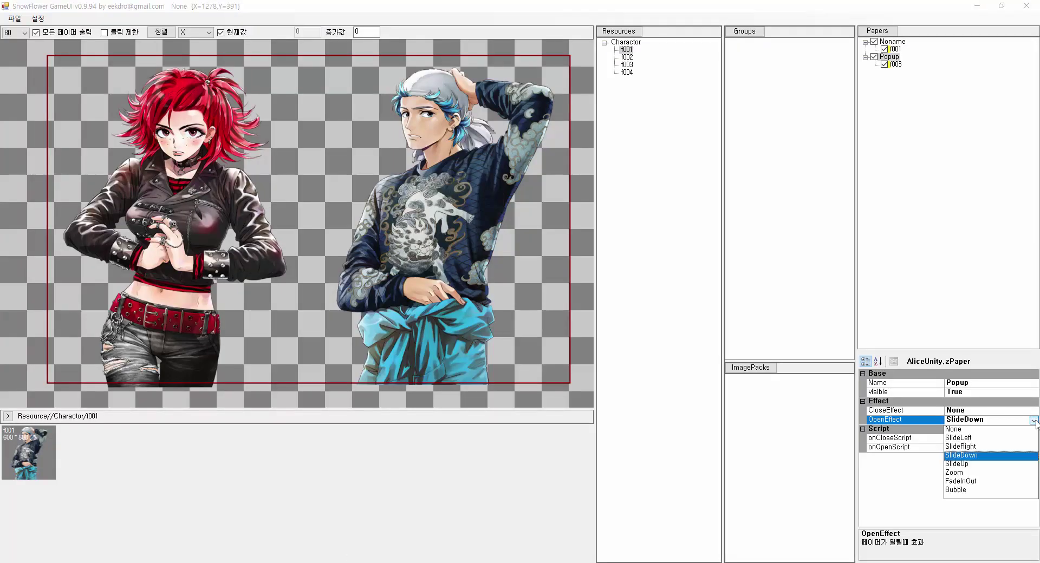
{"action": "left_click", "coordinate": [964, 472]}
Save the project, switch to Unity and test the Zoom open effect in play mode, stopping it at the end
{"action": "left_click", "coordinate": [15, 18]}
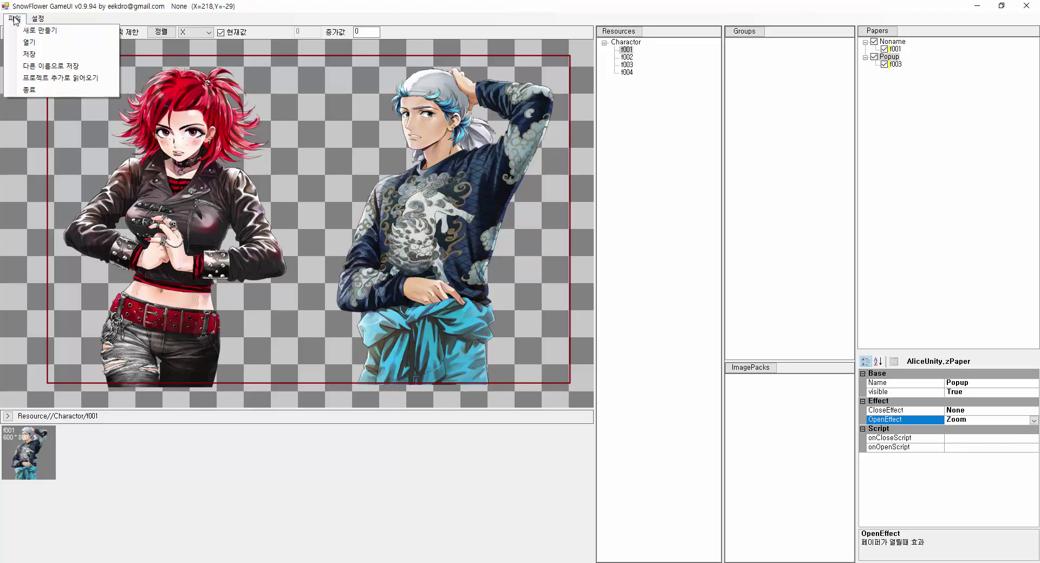
{"action": "left_click", "coordinate": [40, 55]}
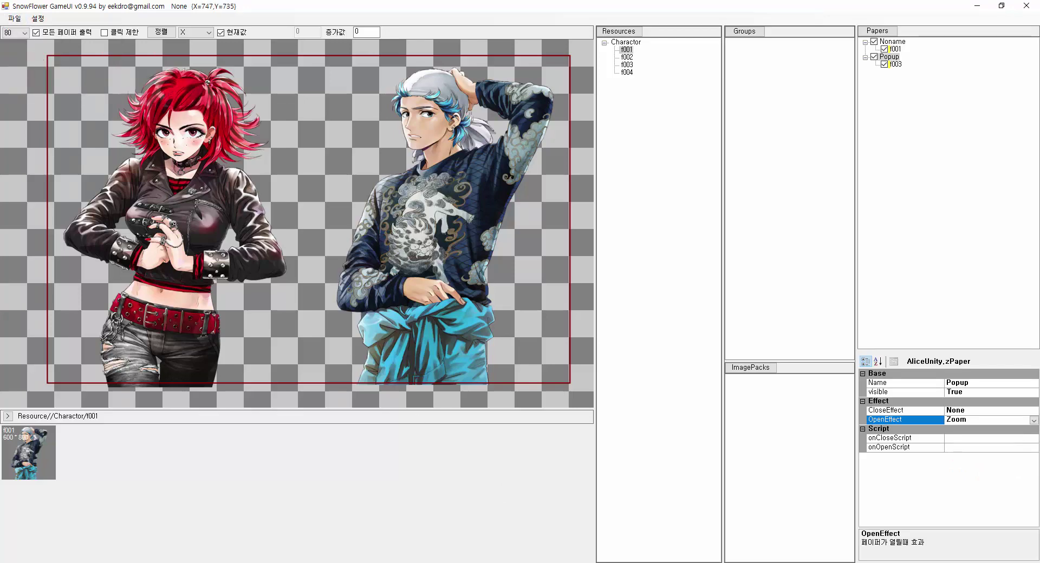
{"action": "key", "text": "alt+Tab"}
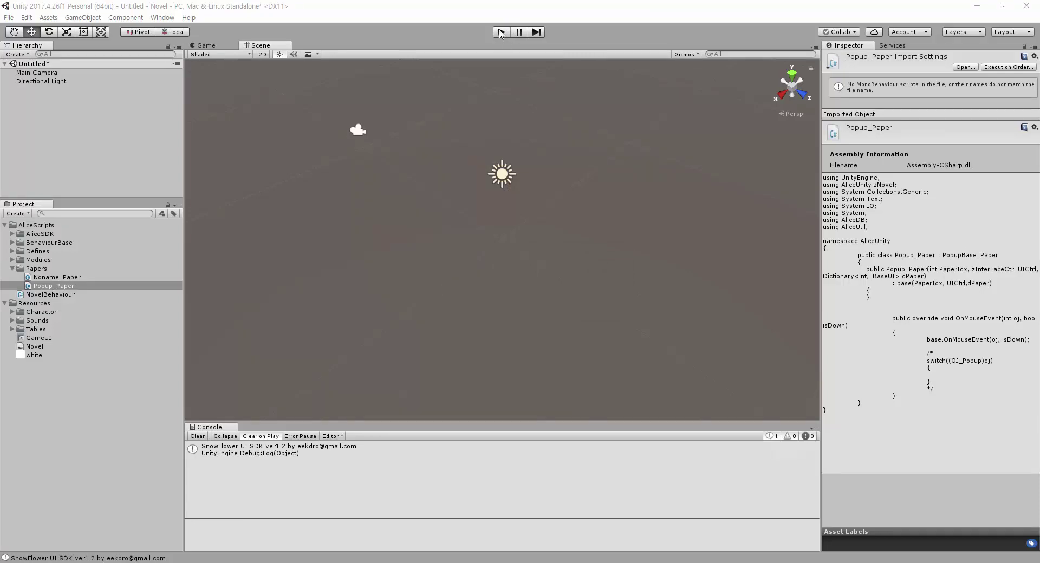
{"action": "left_click", "coordinate": [502, 32]}
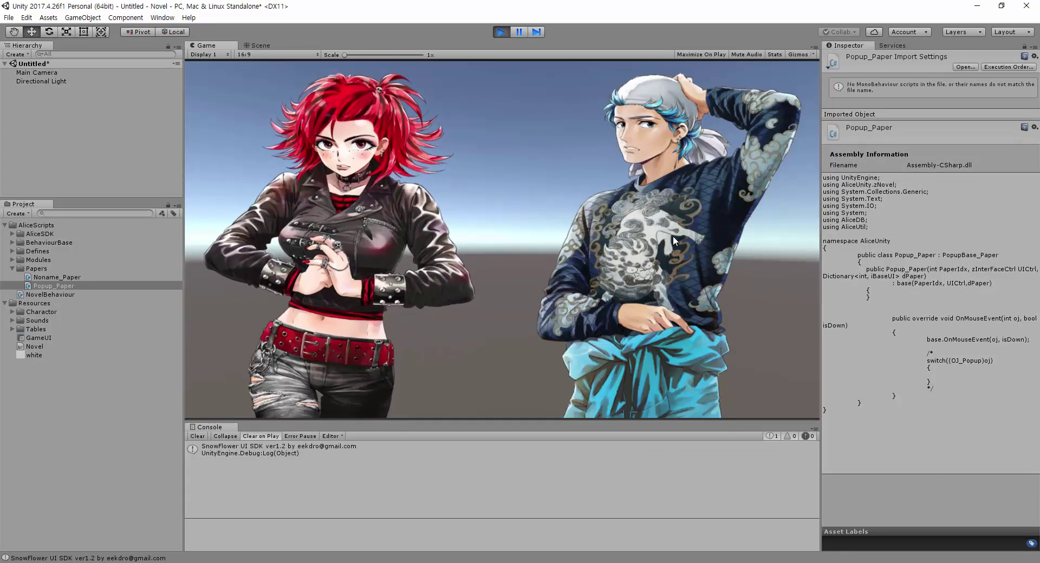
{"action": "left_click", "coordinate": [500, 33]}
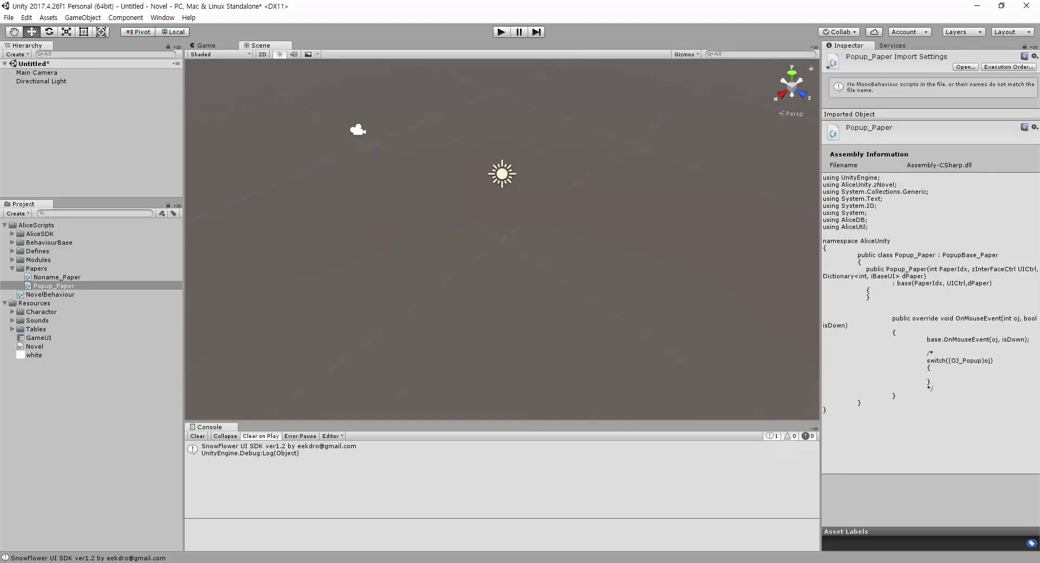
Switch to SnowFlower and change the Popup paper's OpenEffect to Bubble
{"action": "left_click", "coordinate": [333, 562]}
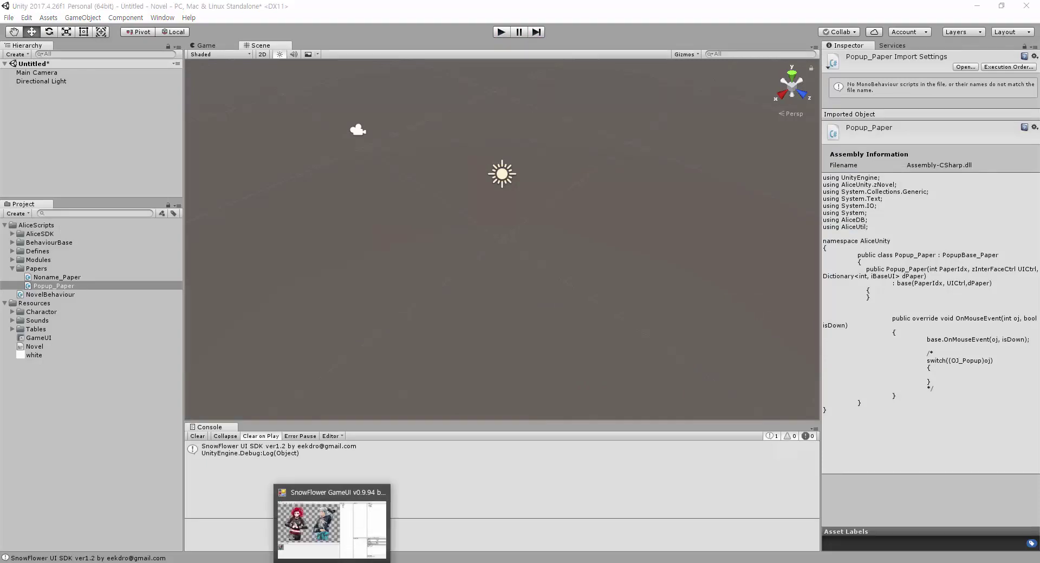
{"action": "left_click", "coordinate": [1033, 421]}
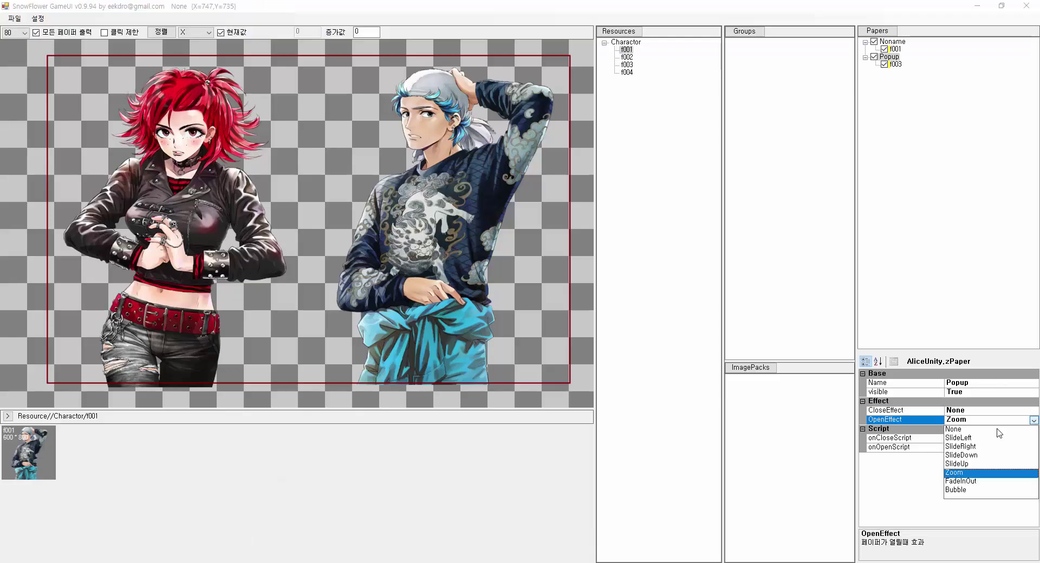
{"action": "left_click", "coordinate": [957, 489]}
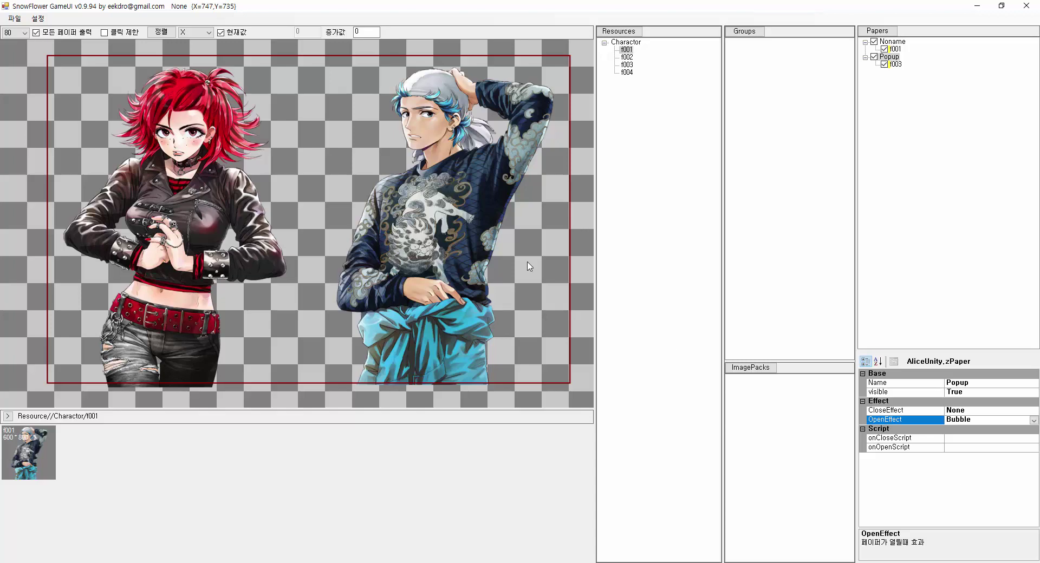
Save the project, switch to Unity and test the Bubble open effect in play mode, stopping it at the end
{"action": "left_click", "coordinate": [15, 19]}
{"action": "left_click", "coordinate": [30, 42]}
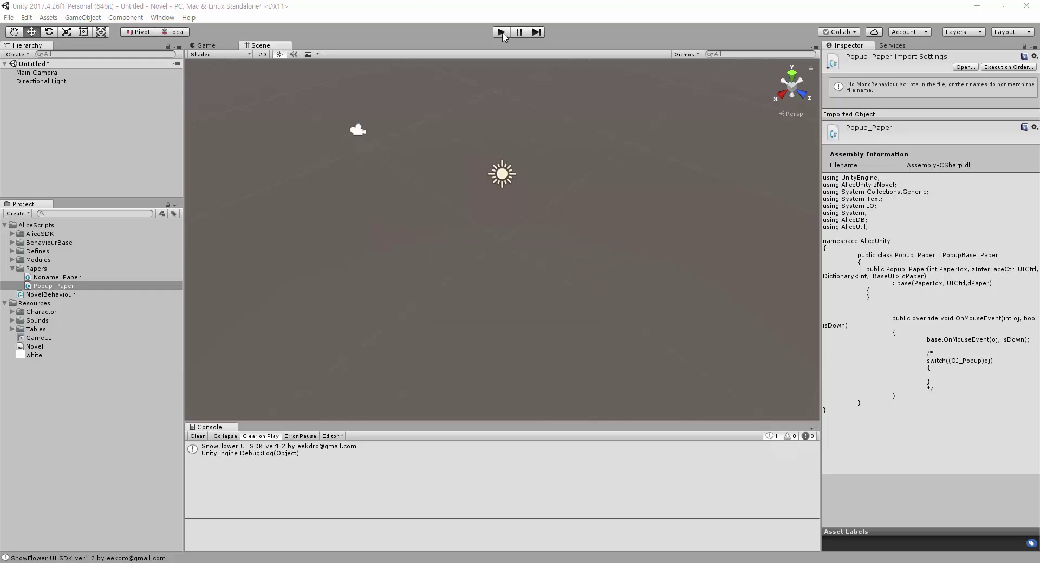
{"action": "left_click", "coordinate": [502, 33]}
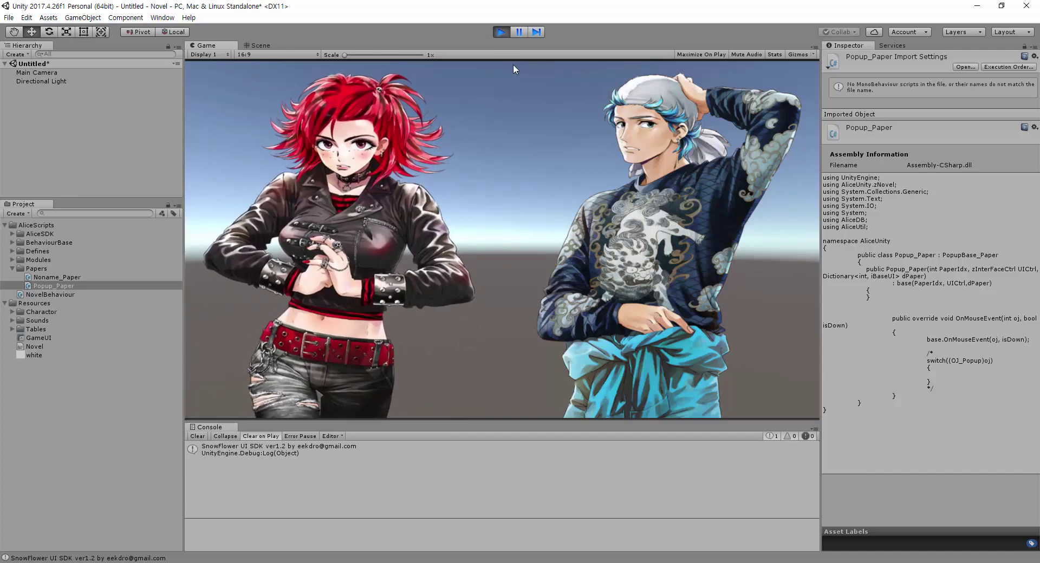
{"action": "left_click", "coordinate": [500, 31]}
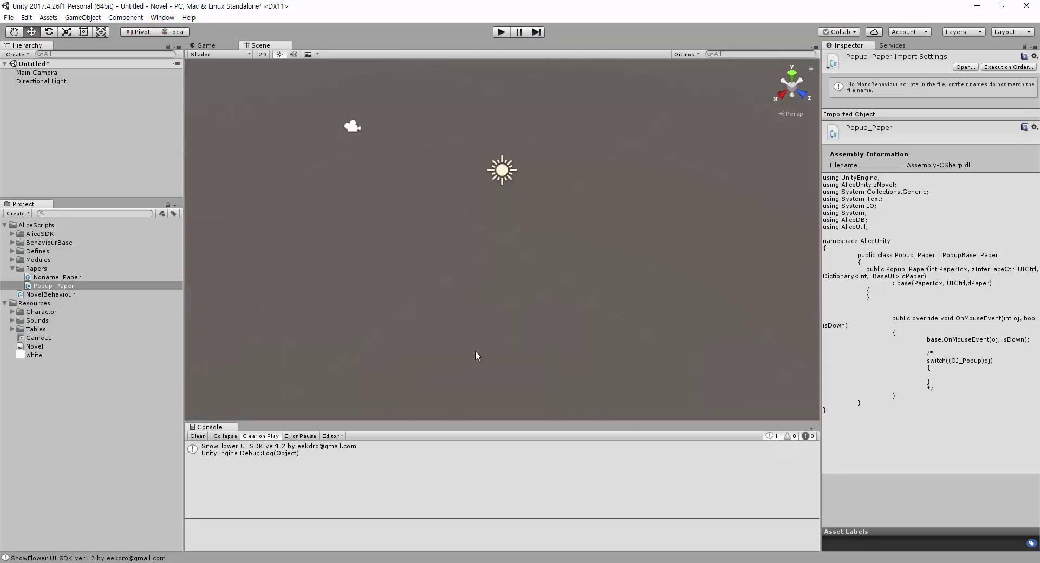
Switch to SnowFlower and add a second f003 image to the Popup paper, placed over the f001 character
{"action": "key", "text": "alt+Tab"}
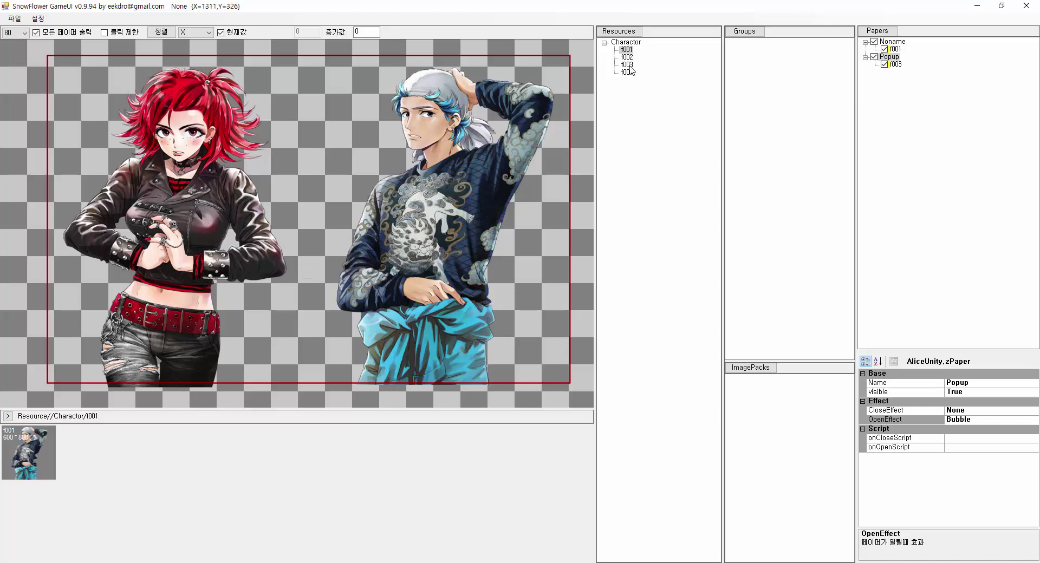
{"action": "left_click_drag", "start_coordinate": [628, 65], "coordinate": [437, 239]}
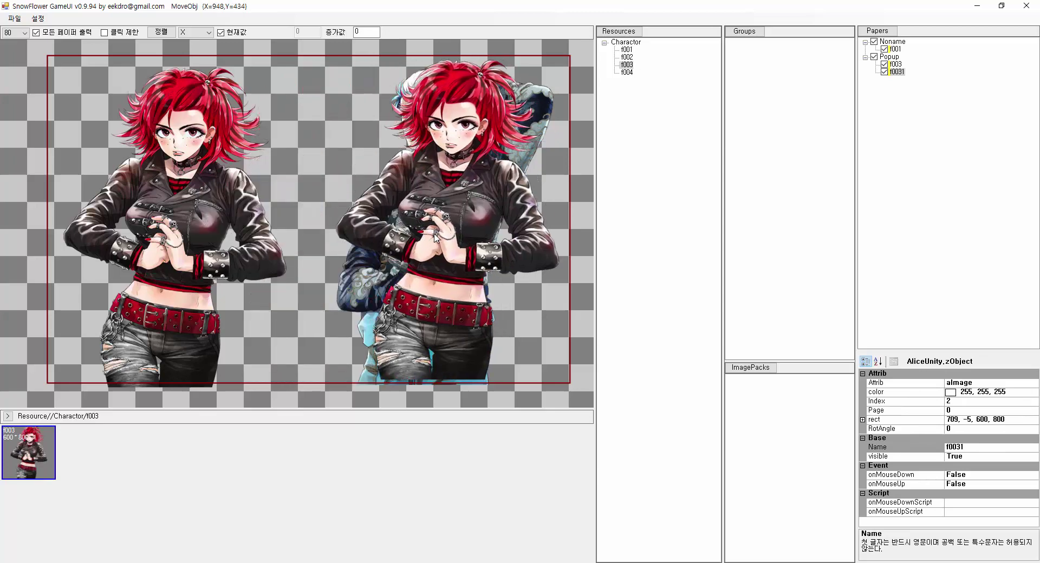
{"action": "right_click", "coordinate": [894, 75]}
{"action": "left_click", "coordinate": [919, 97]}
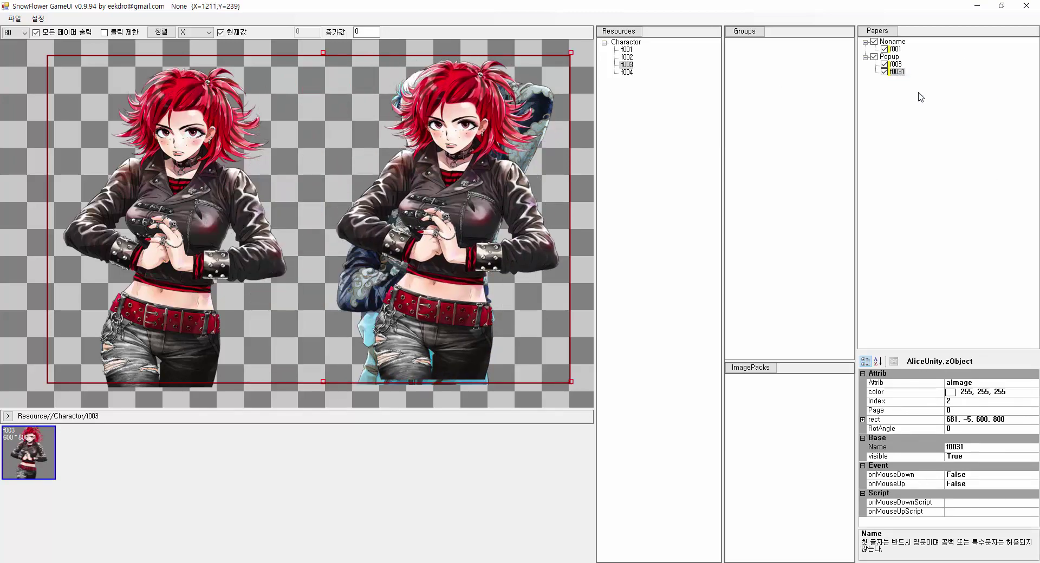
Replace the second f003 image in the Popup paper with the f004 image, placed over the f001 character
{"action": "double_click", "coordinate": [631, 73]}
{"action": "left_click_drag", "start_coordinate": [334, 211], "coordinate": [456, 211]}
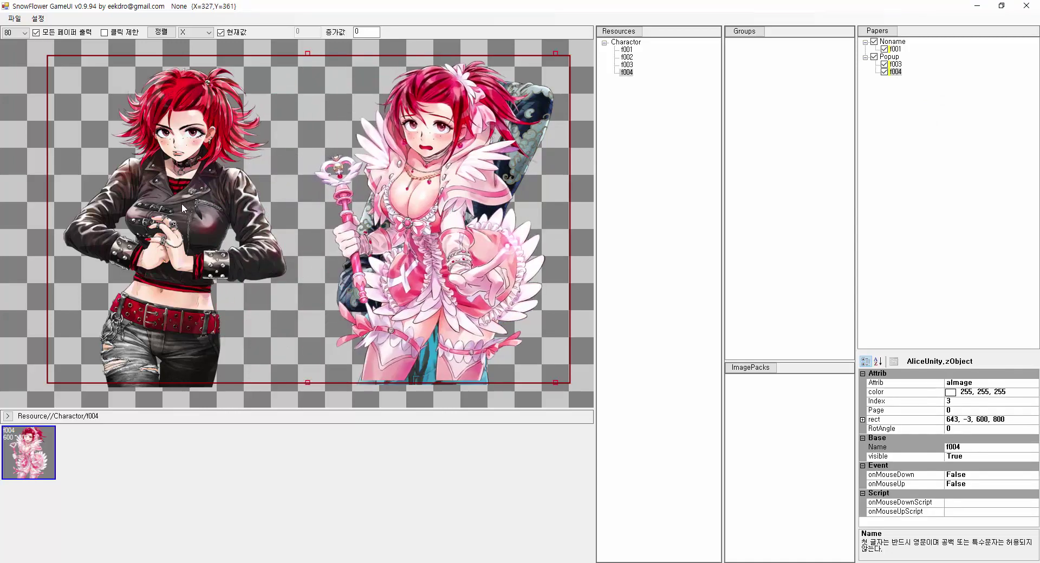
{"action": "left_click", "coordinate": [182, 221]}
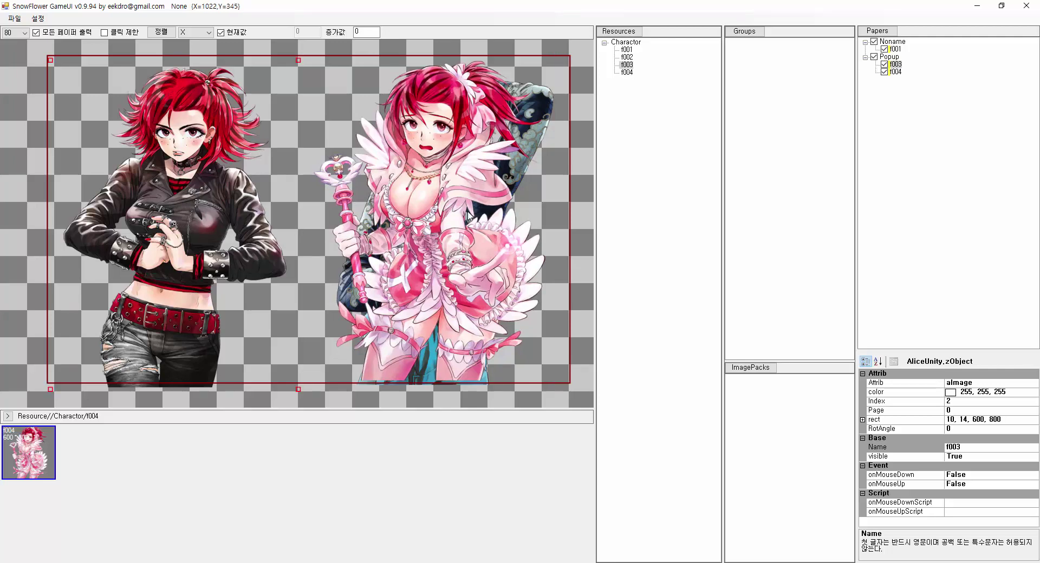
Make the Popup paper's f004 image invisible and save the project
{"action": "left_click", "coordinate": [885, 71]}
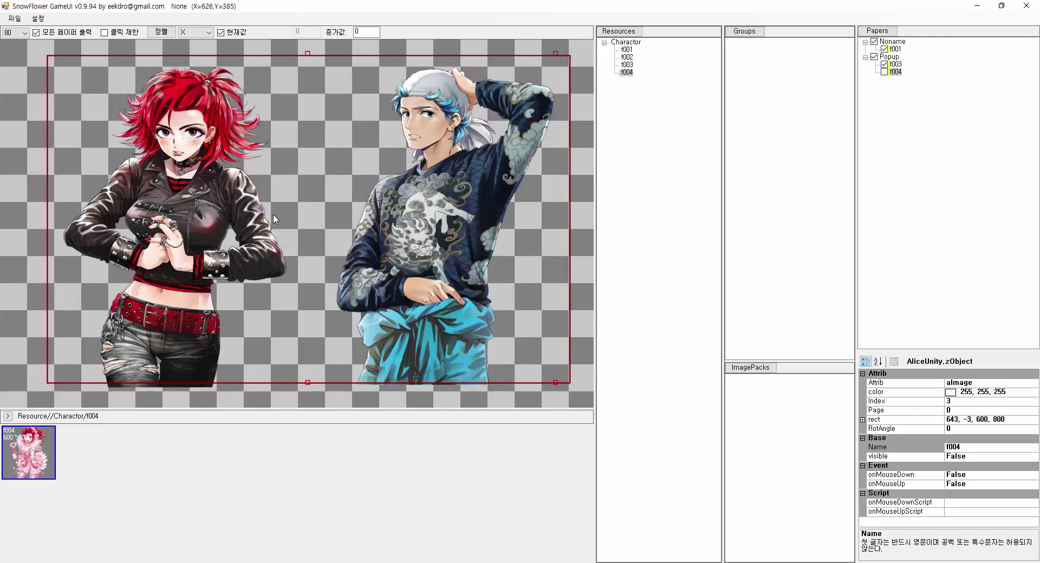
{"action": "left_click", "coordinate": [15, 19]}
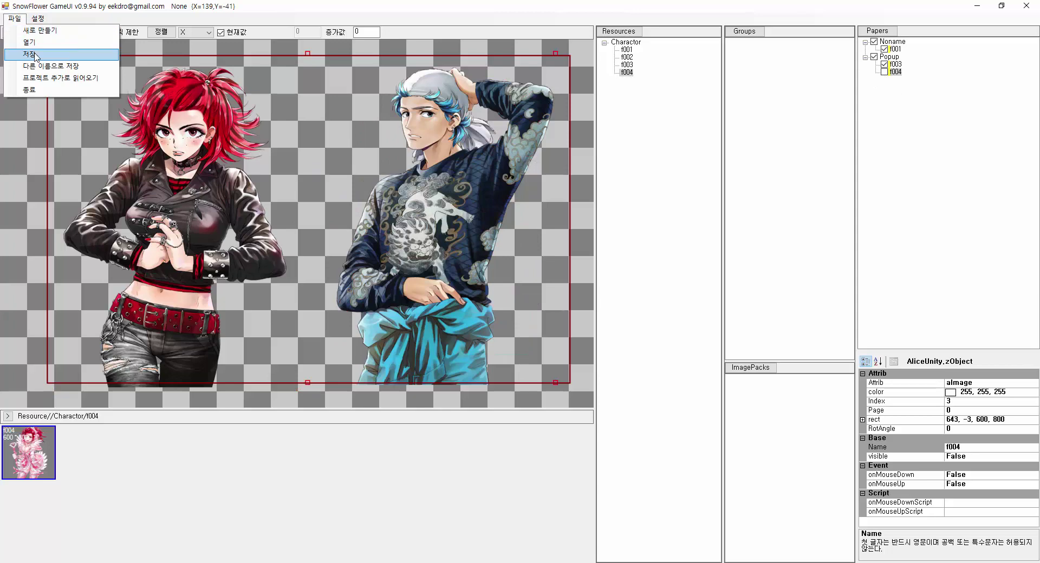
{"action": "left_click", "coordinate": [36, 57]}
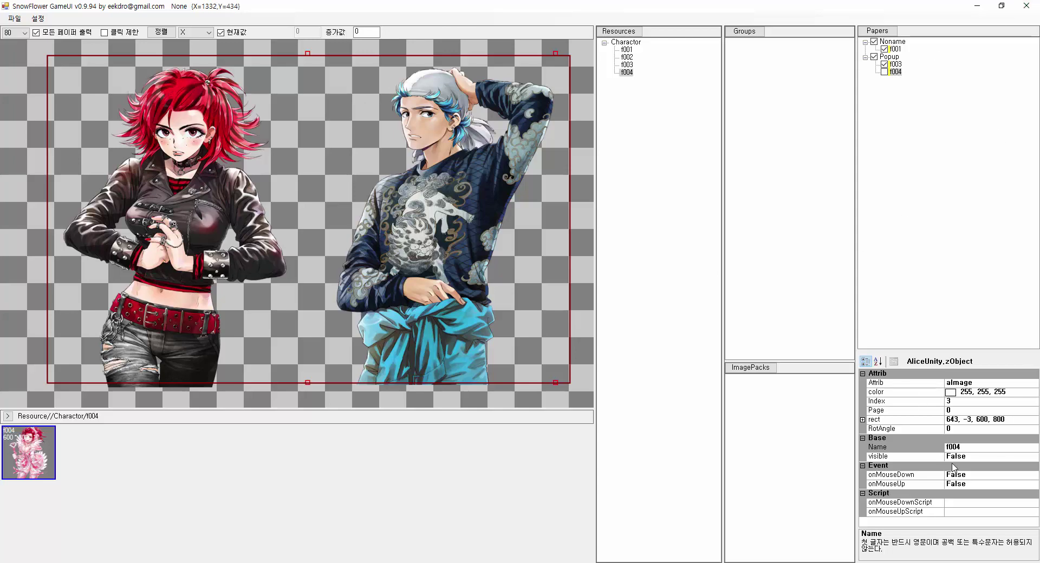
Set the Popup f003 image's onMouseDown to True and add the command ObjShow:Popup:f004; to its onMouseDownScript
{"action": "left_click", "coordinate": [223, 180]}
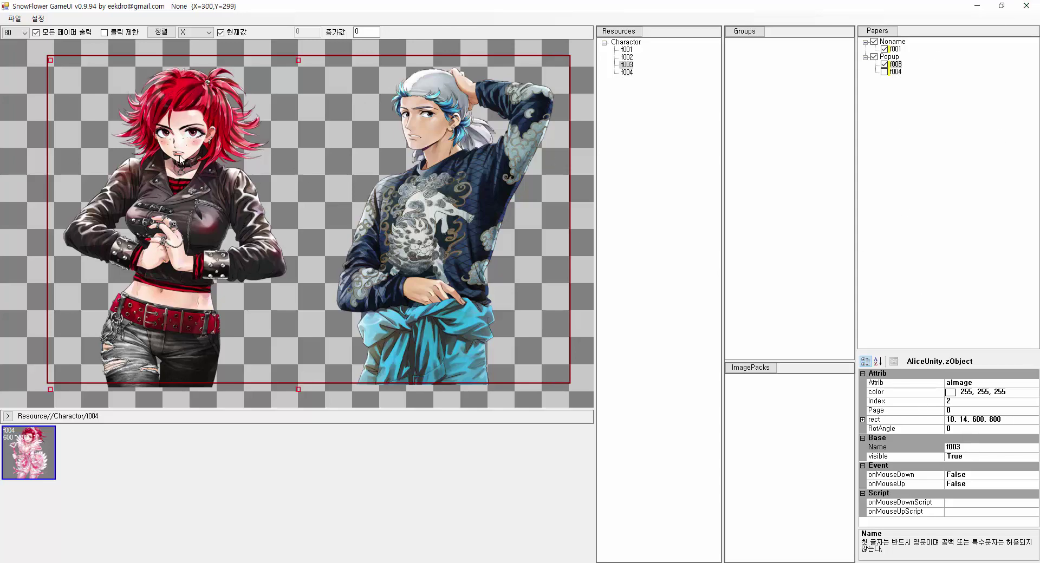
{"action": "double_click", "coordinate": [973, 475]}
{"action": "left_click", "coordinate": [993, 502]}
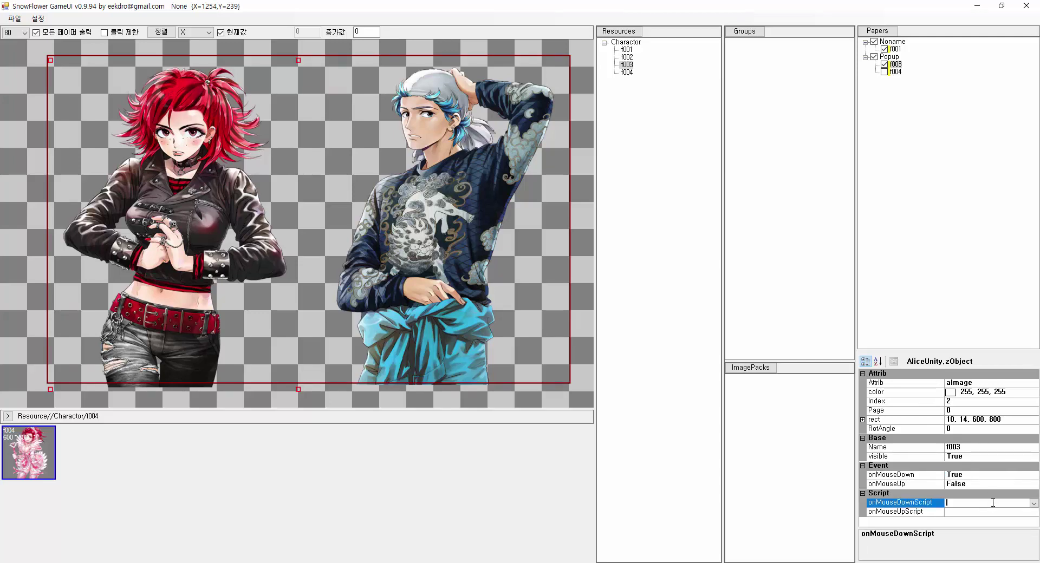
{"action": "left_click", "coordinate": [1033, 503]}
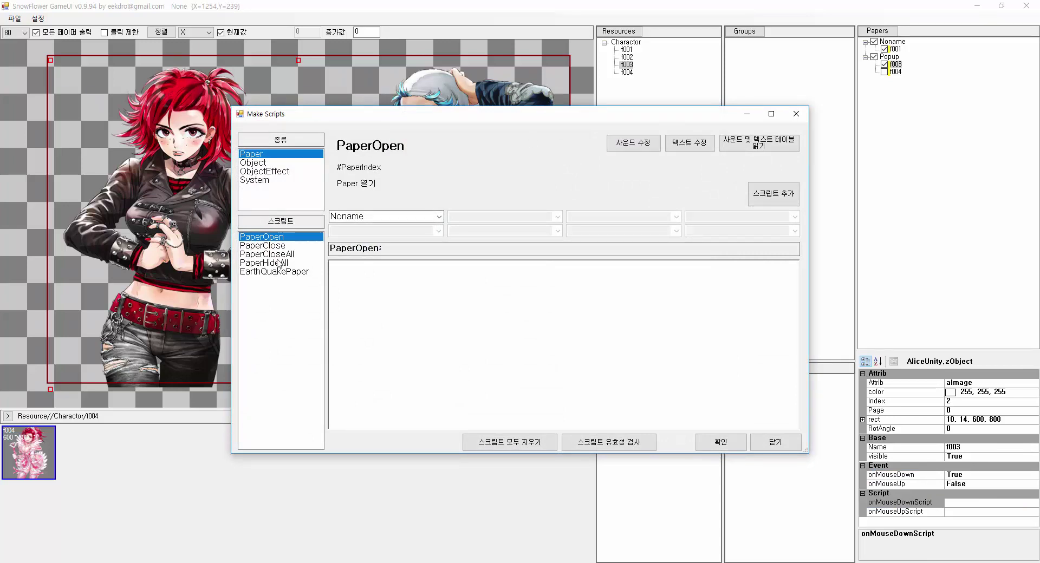
{"action": "left_click", "coordinate": [254, 164]}
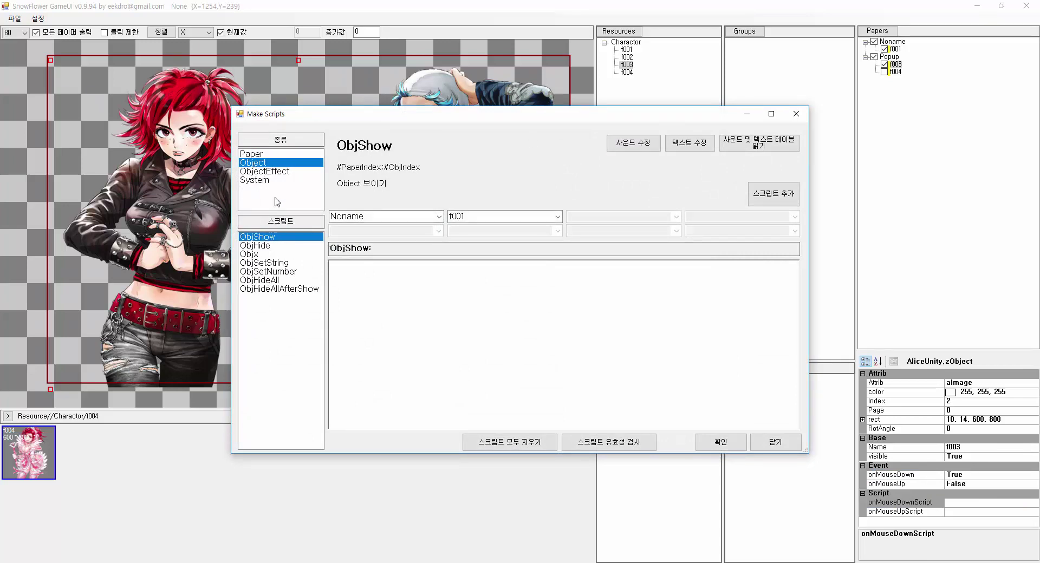
{"action": "left_click", "coordinate": [439, 217]}
{"action": "left_click", "coordinate": [387, 236]}
{"action": "left_click", "coordinate": [557, 216]}
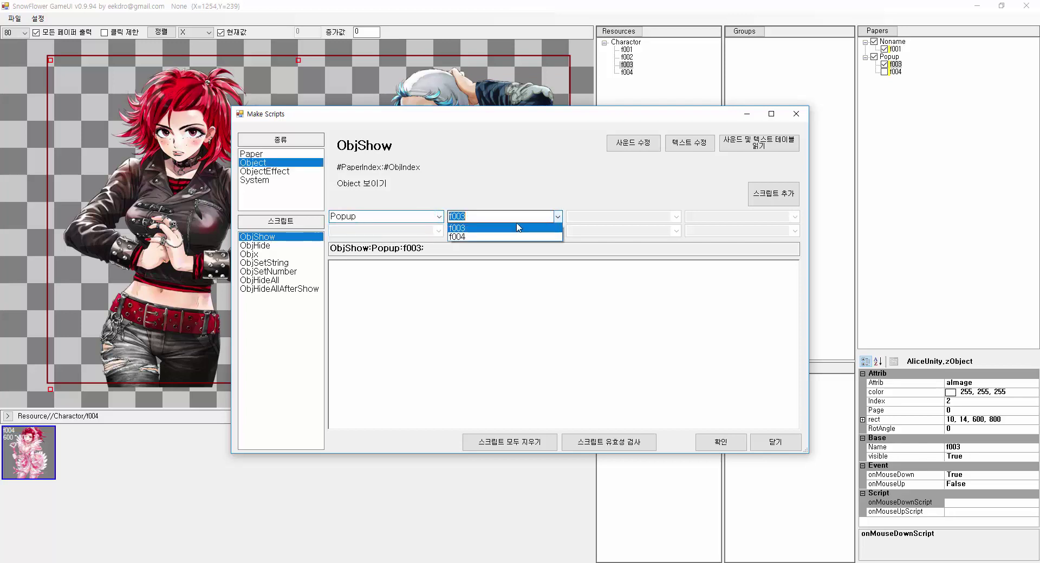
{"action": "left_click", "coordinate": [460, 237]}
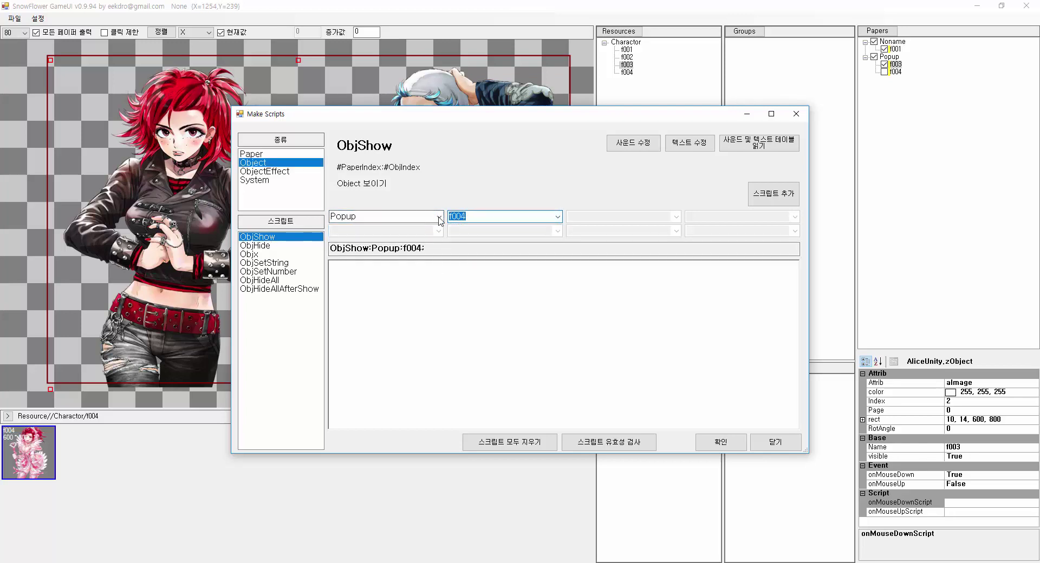
{"action": "left_click", "coordinate": [786, 200]}
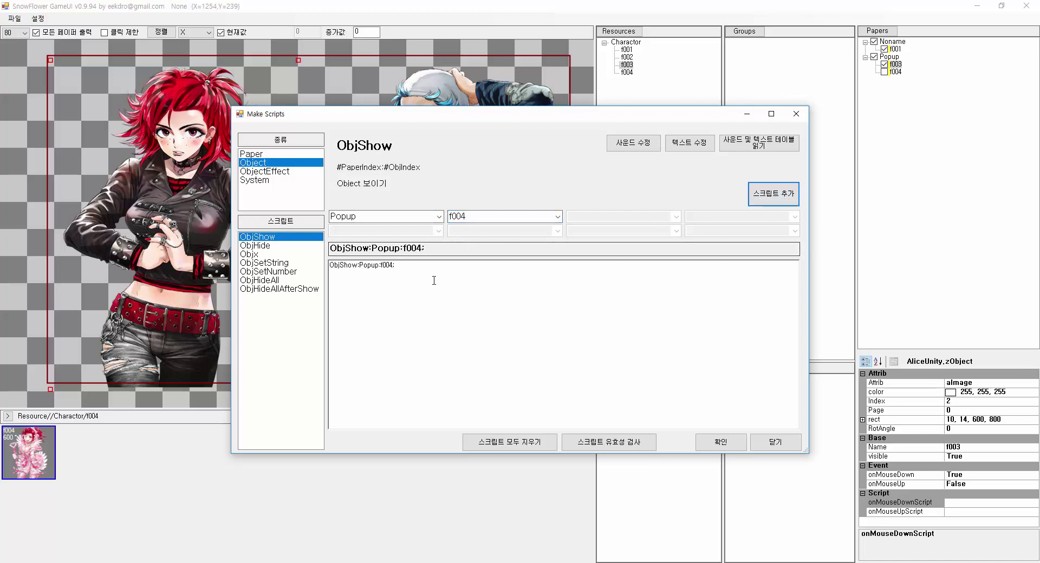
{"action": "type", "text": "relkjwhaklsjflkdsa"}
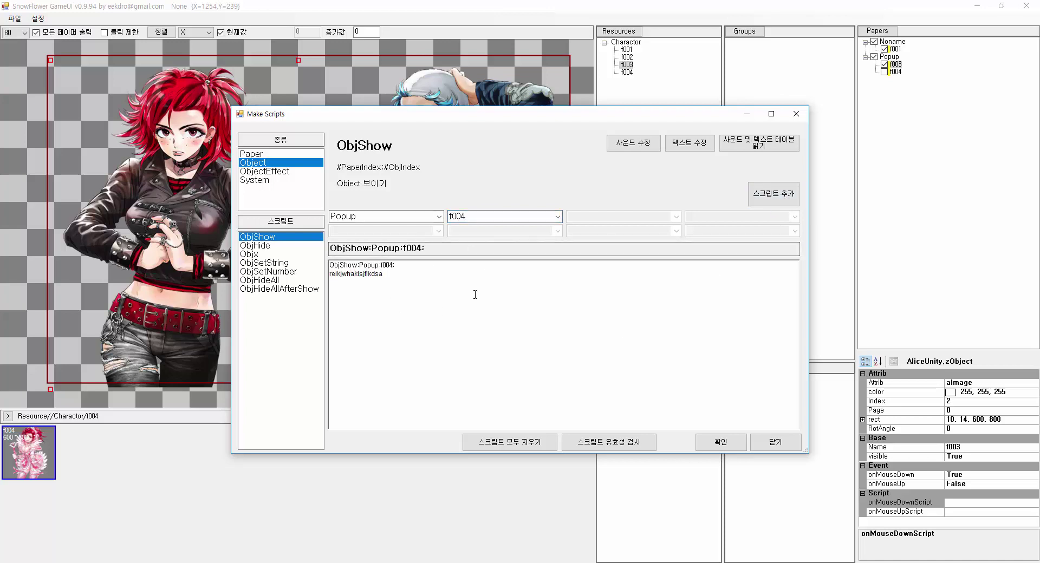
{"action": "key", "text": "shift+Home"}
{"action": "key", "text": "BackSpace"}
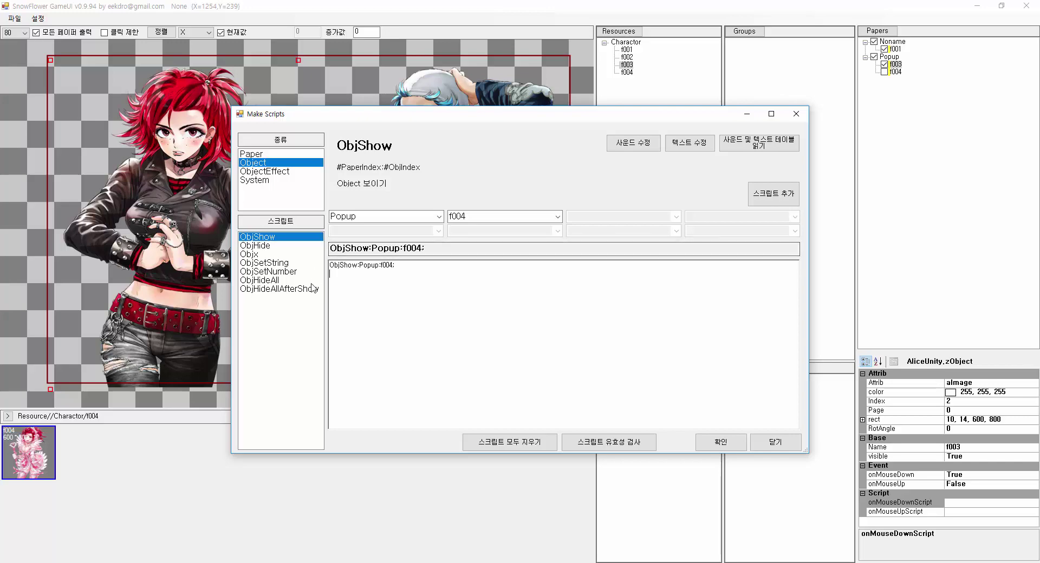
Confirm the onMouseDownScript of the f003 image and save the project
{"action": "left_click", "coordinate": [719, 443]}
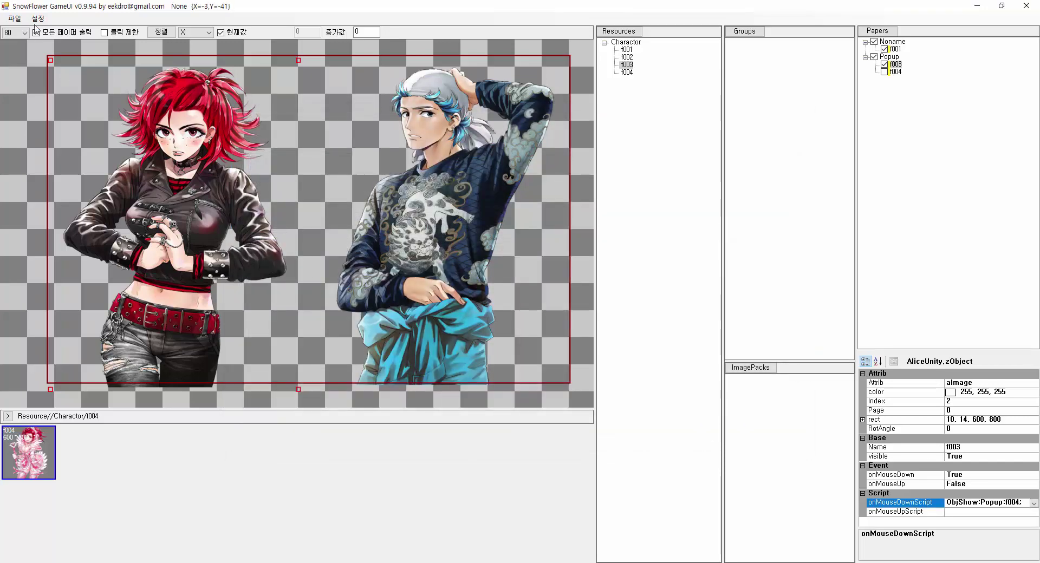
{"action": "left_click", "coordinate": [14, 18]}
{"action": "left_click", "coordinate": [45, 56]}
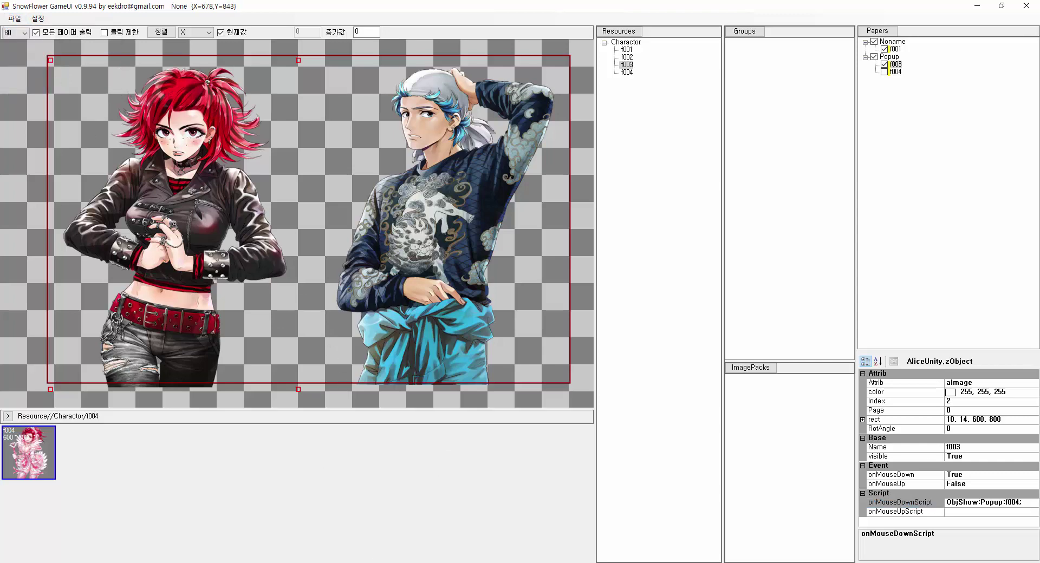
Switch to Unity and test in play mode the f003 script that shows f004, stopping it at the end
{"action": "key", "text": "alt+Tab"}
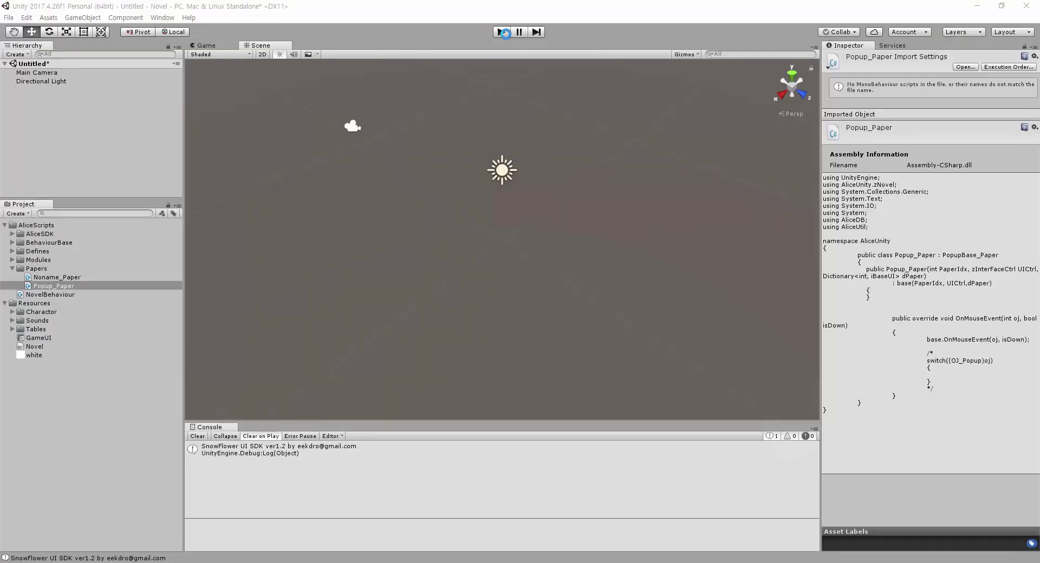
{"action": "left_click", "coordinate": [503, 32]}
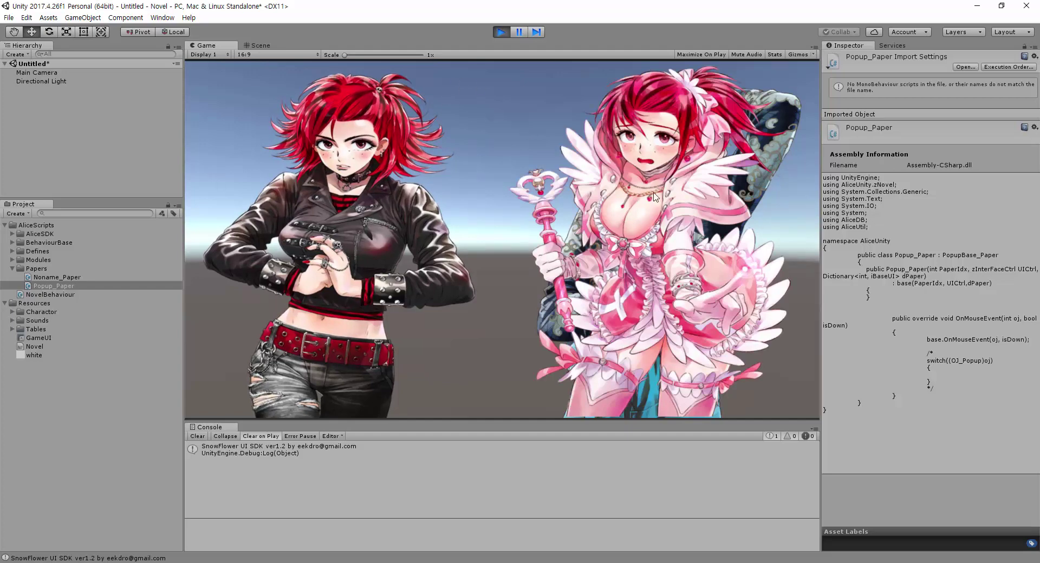
{"action": "left_click", "coordinate": [502, 32]}
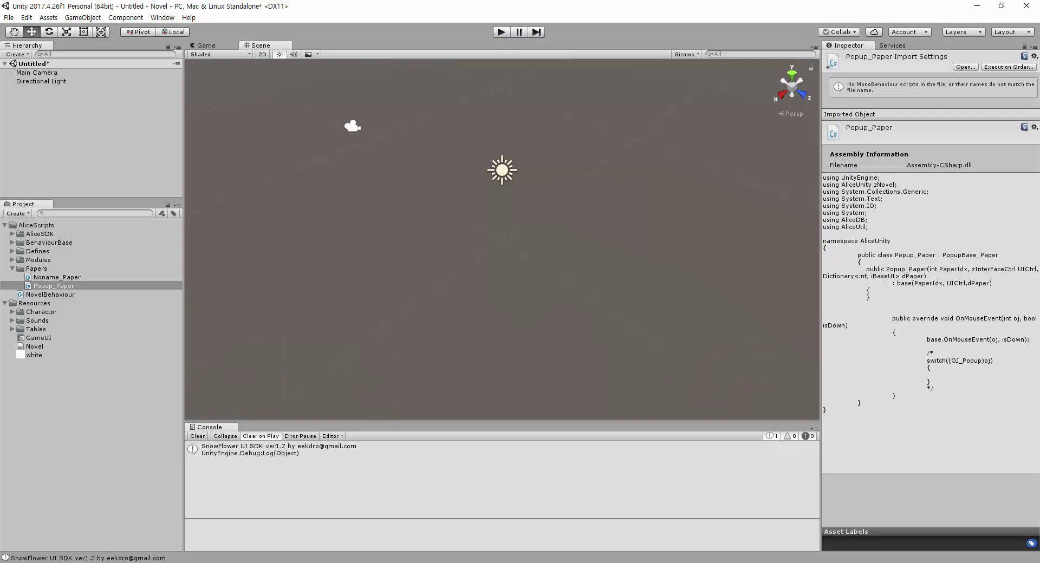
Switch to SnowFlower and reopen the f003 image's onMouseDownScript in the script editor
{"action": "key", "text": "alt+Tab"}
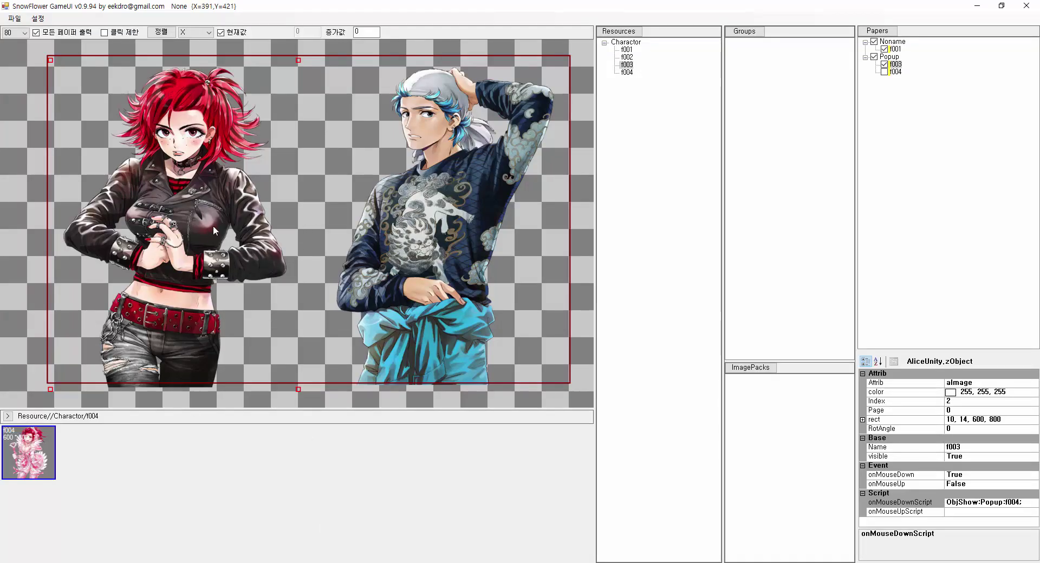
{"action": "left_click", "coordinate": [1008, 503]}
{"action": "left_click", "coordinate": [1034, 504]}
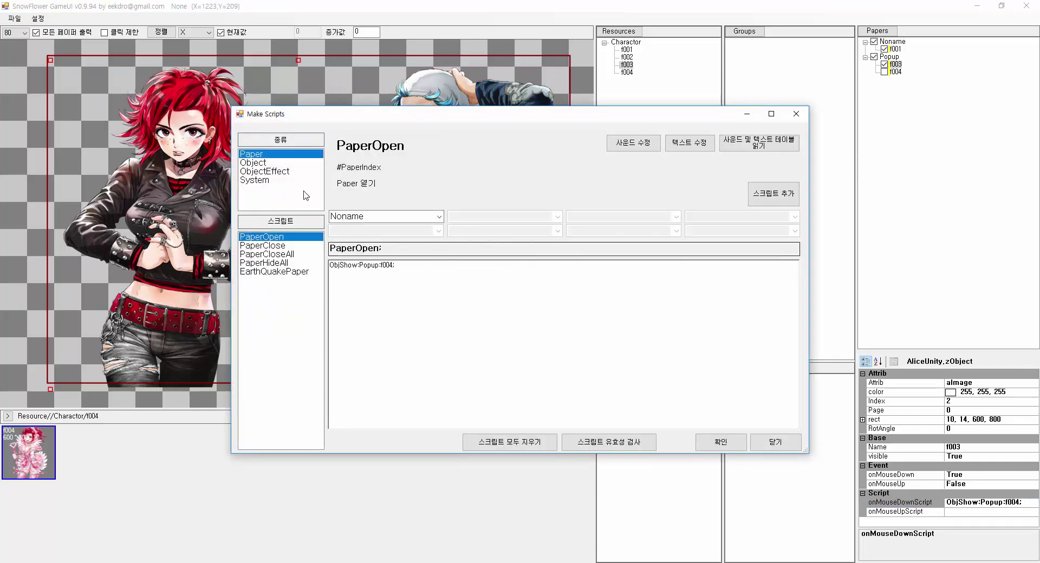
Examine the Object script commands, including ObjSetString, ObjHideAll and ObjHideAllAfterShow, with their parameters
{"action": "left_click", "coordinate": [263, 163]}
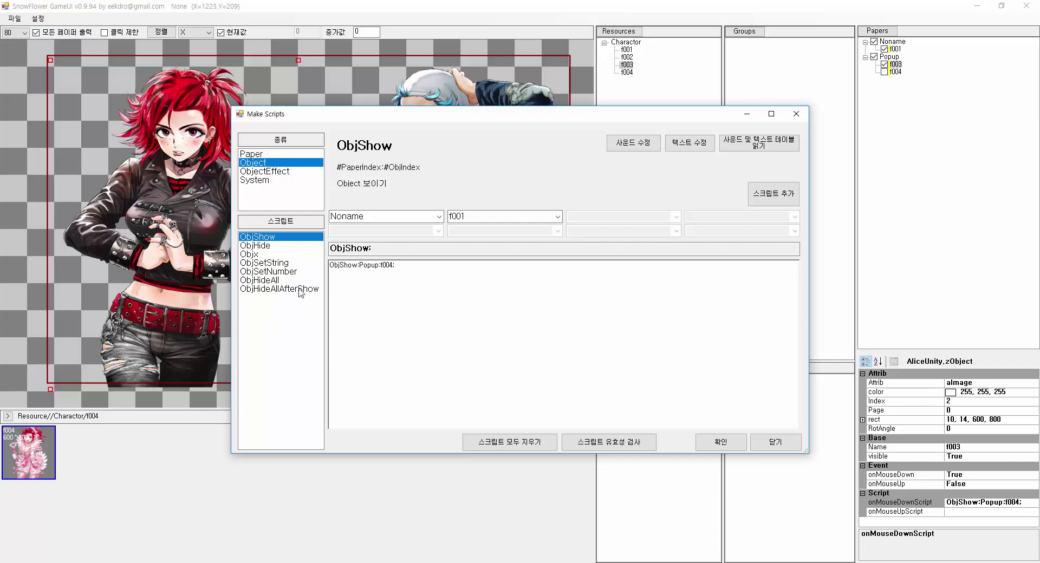
{"action": "left_click", "coordinate": [266, 263]}
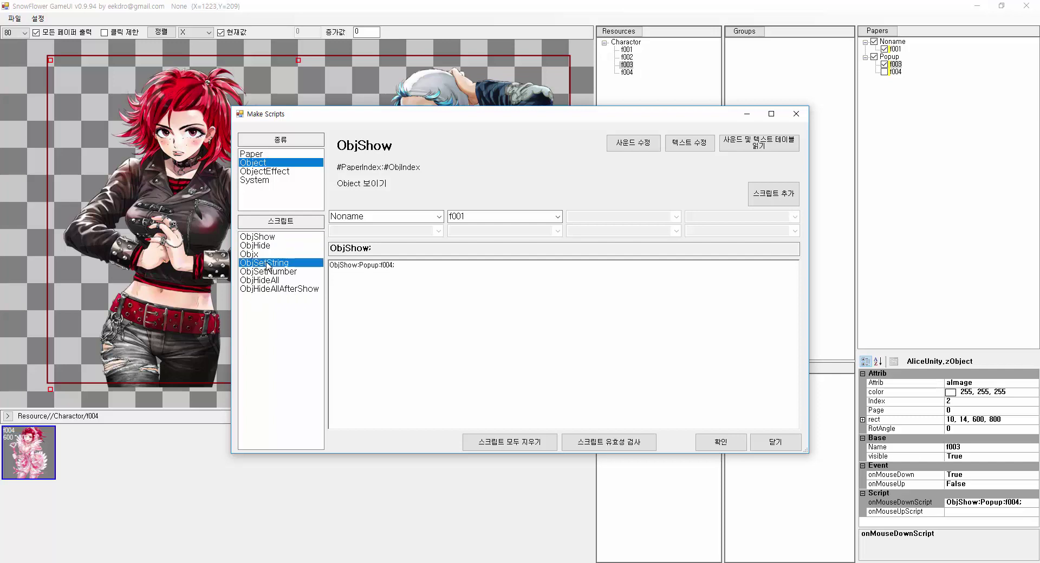
{"action": "left_click", "coordinate": [286, 289]}
{"action": "left_click", "coordinate": [261, 280]}
{"action": "left_click", "coordinate": [259, 263]}
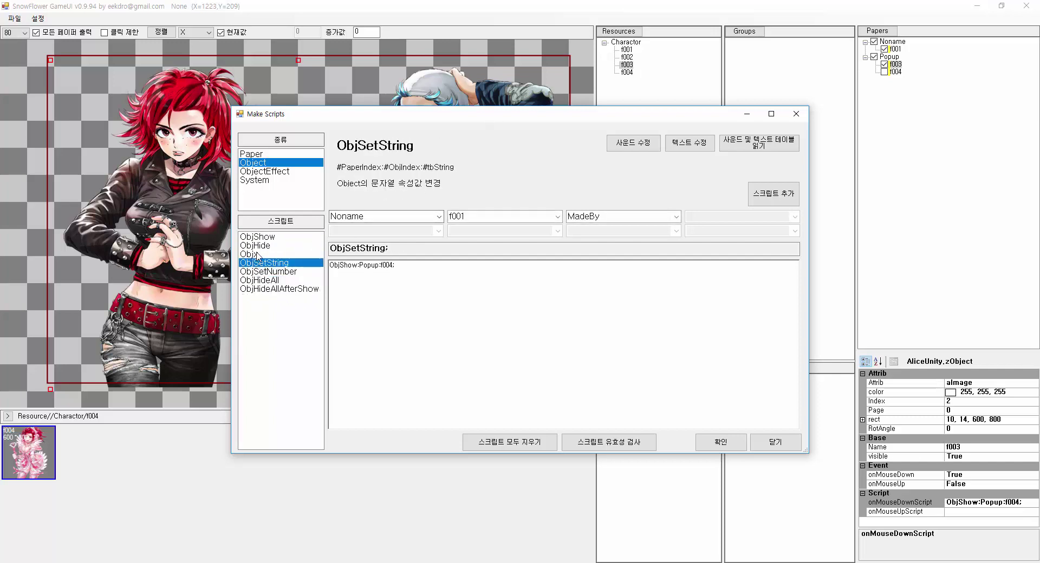
{"action": "left_click", "coordinate": [260, 245]}
{"action": "left_click", "coordinate": [260, 237]}
{"action": "left_click", "coordinate": [263, 264]}
{"action": "left_click", "coordinate": [279, 288]}
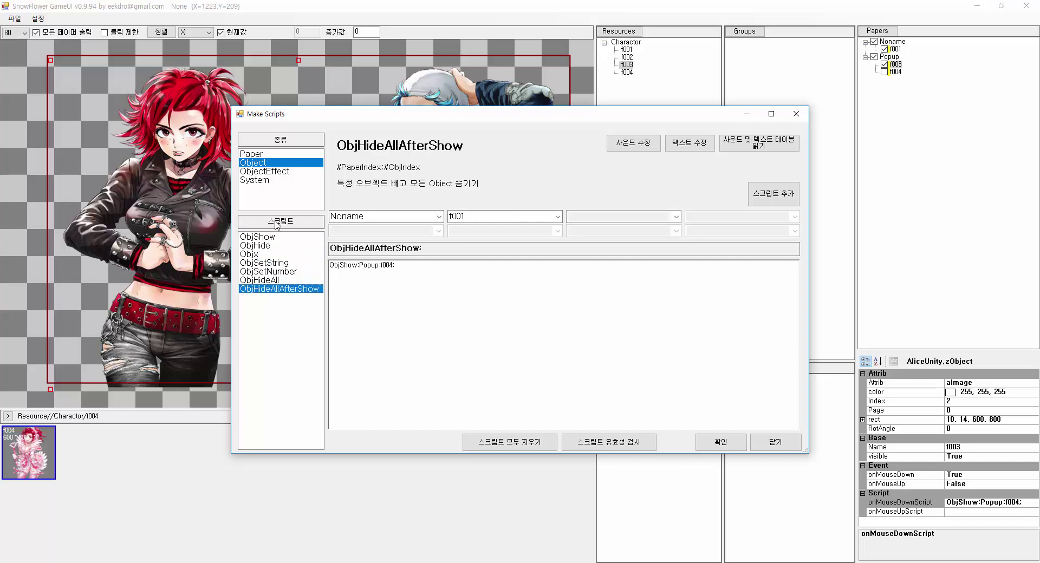
Add the ObjectEffect command ObjFadeIn for the Popup paper's f004 image to the script and confirm it
{"action": "left_click", "coordinate": [278, 172]}
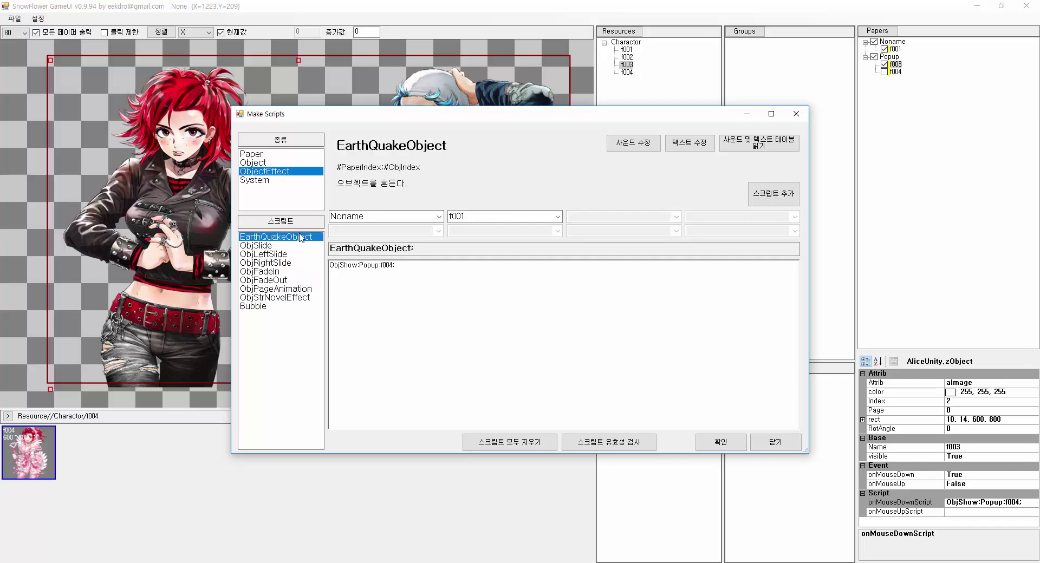
{"action": "left_click", "coordinate": [260, 246]}
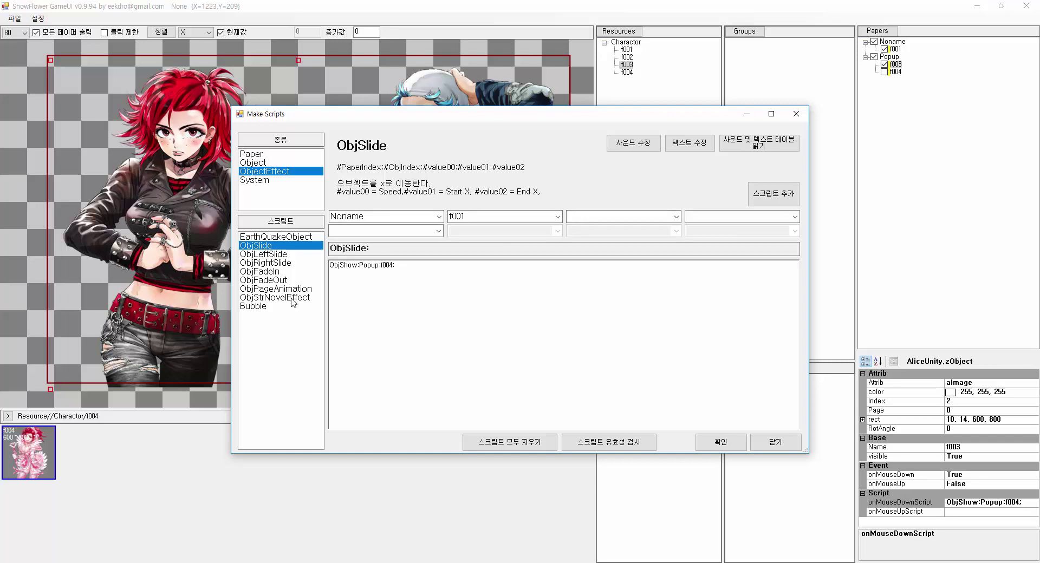
{"action": "left_click", "coordinate": [282, 264]}
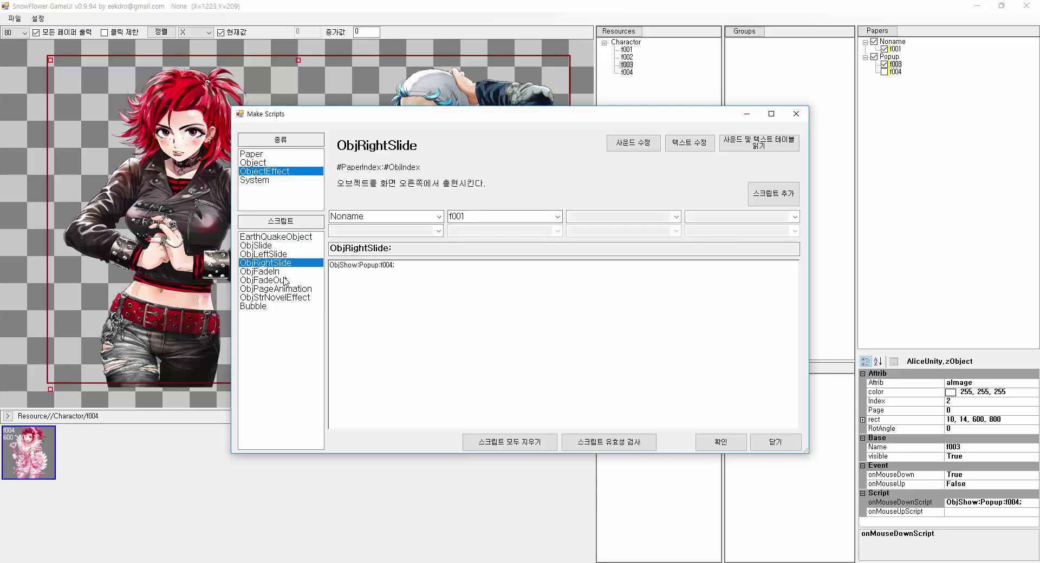
{"action": "left_click", "coordinate": [264, 280]}
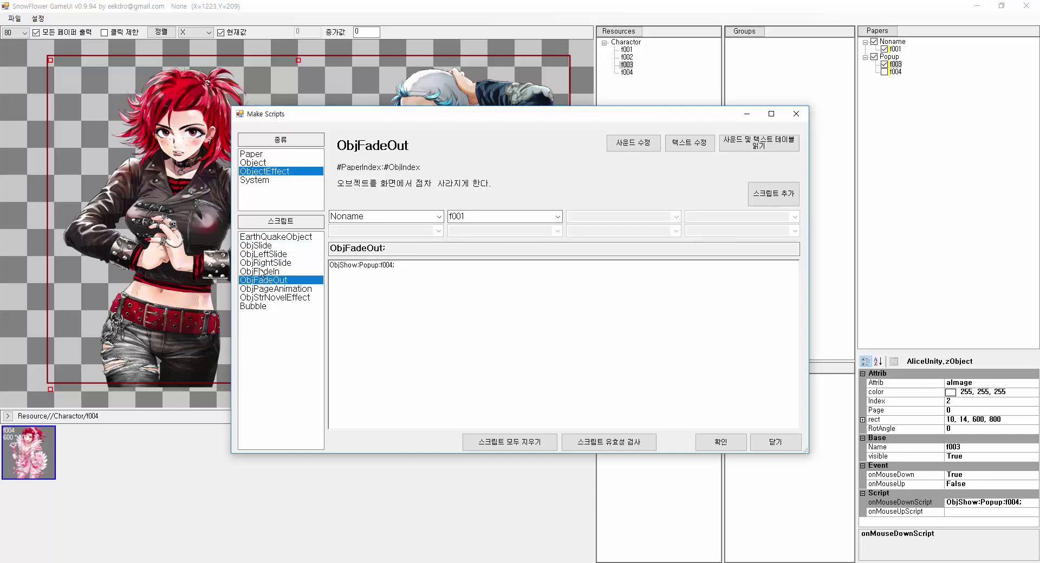
{"action": "left_click", "coordinate": [272, 270]}
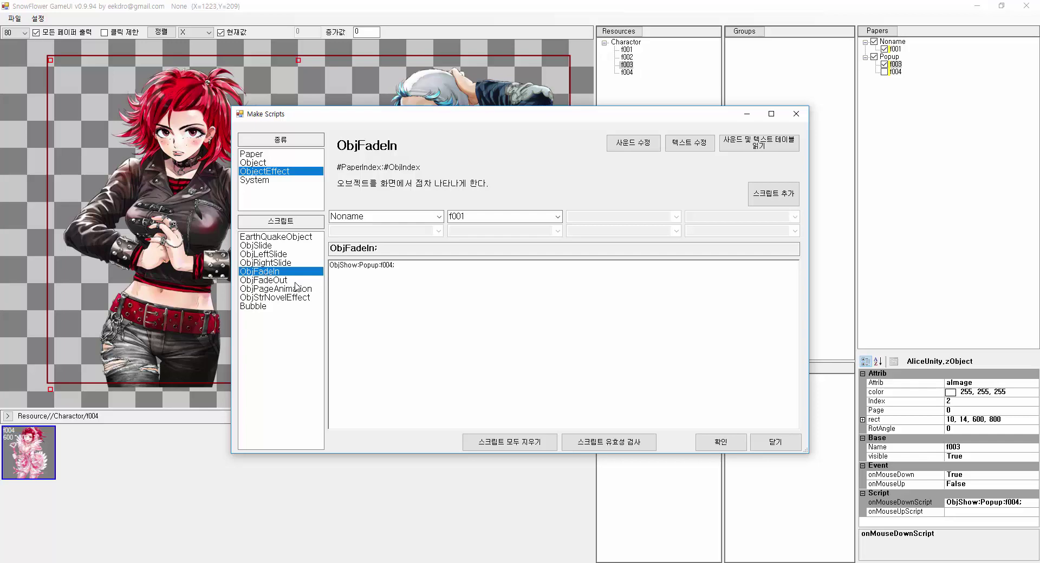
{"action": "left_click", "coordinate": [412, 216]}
{"action": "left_click", "coordinate": [413, 236]}
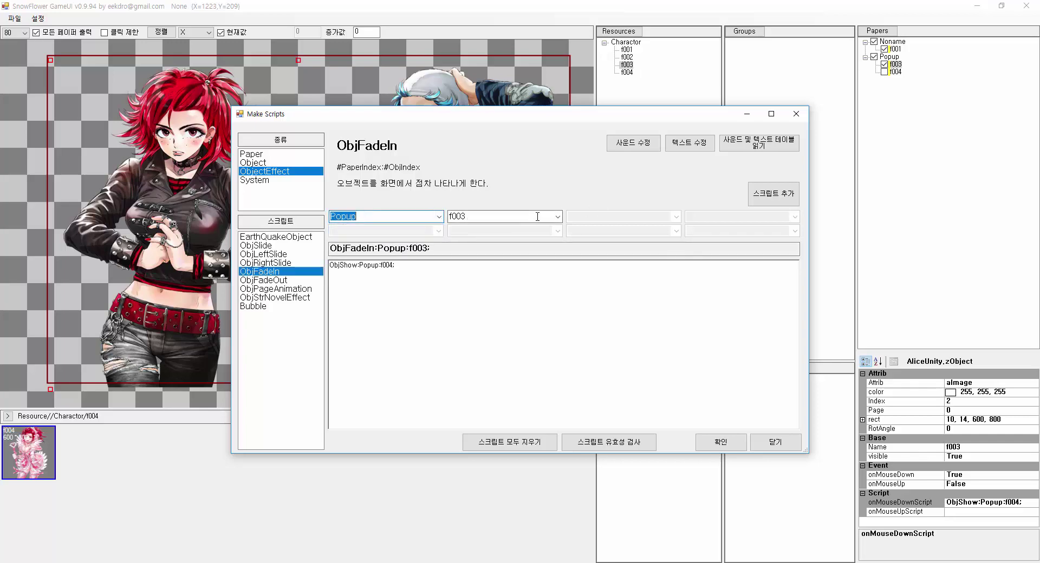
{"action": "left_click", "coordinate": [475, 217]}
{"action": "left_click", "coordinate": [476, 237]}
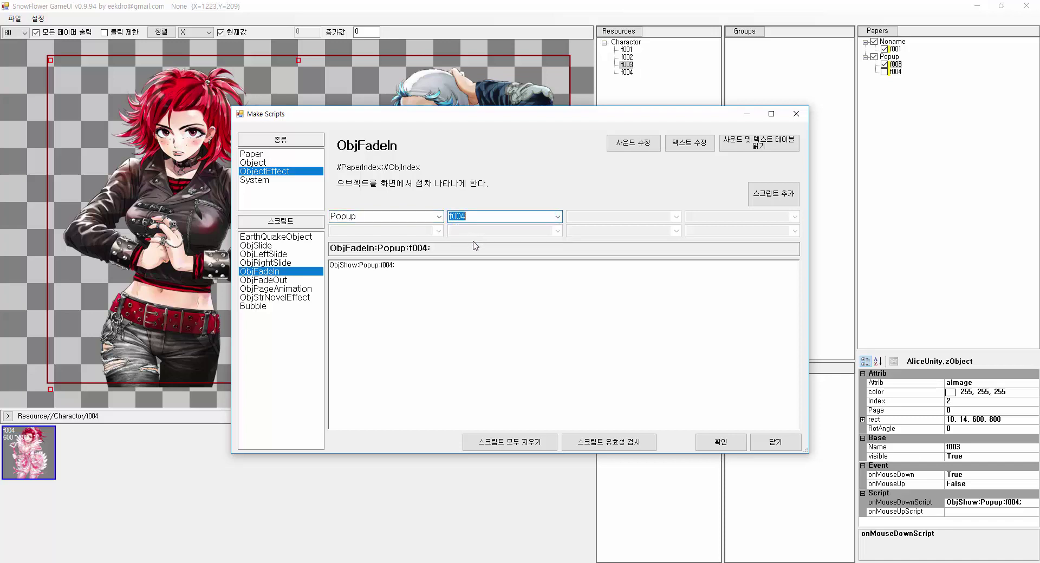
{"action": "left_click", "coordinate": [779, 202]}
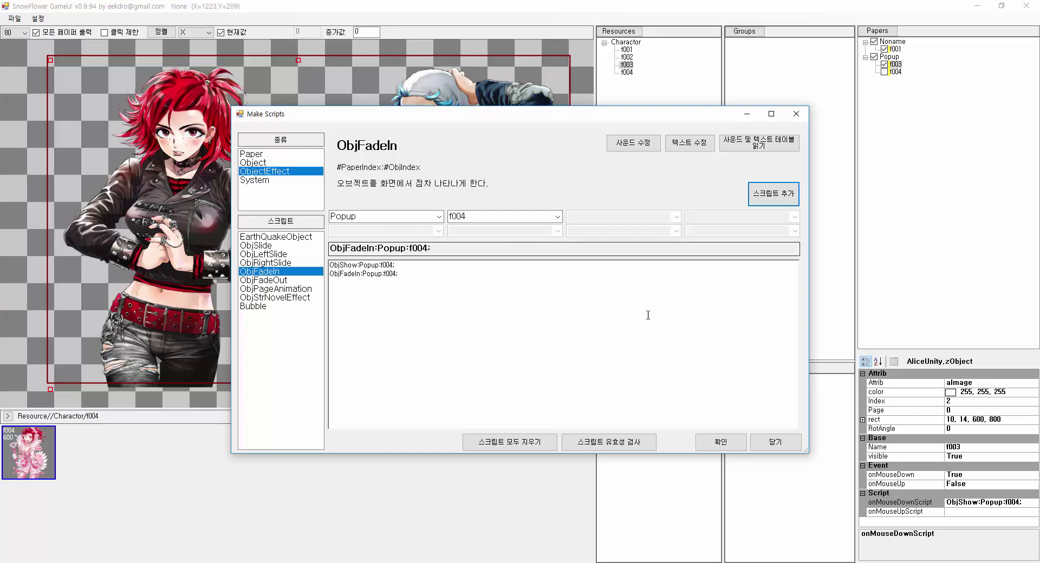
{"action": "left_click", "coordinate": [721, 442]}
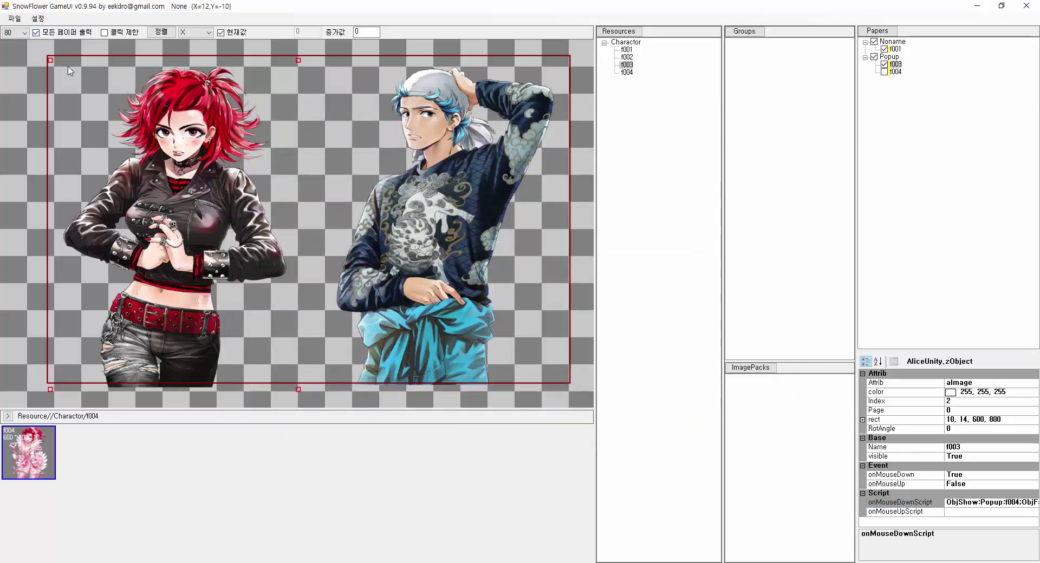
Save the project, switch to Unity, and test in play mode the f003 script that fades in f004, stopping it at the end
{"action": "left_click", "coordinate": [14, 18]}
{"action": "left_click", "coordinate": [30, 53]}
{"action": "left_click", "coordinate": [181, 562]}
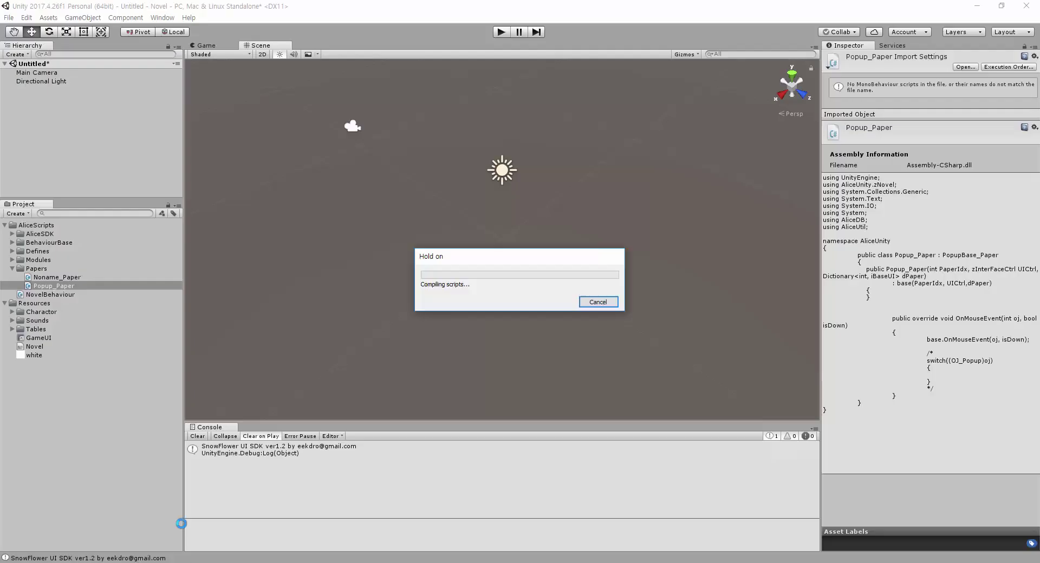
{"action": "left_click", "coordinate": [499, 32]}
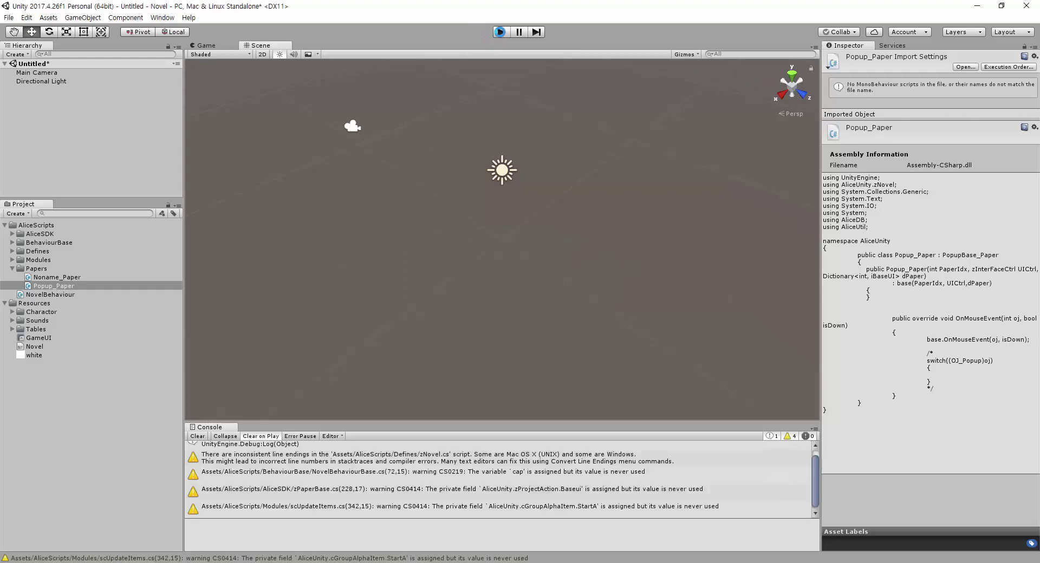
{"action": "left_click", "coordinate": [500, 32]}
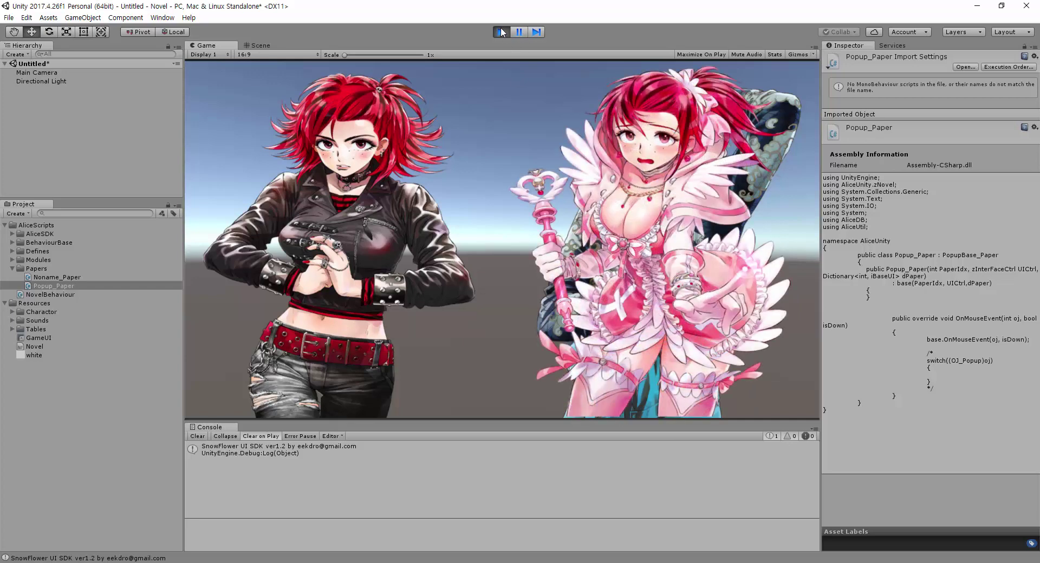
{"action": "left_click", "coordinate": [500, 32]}
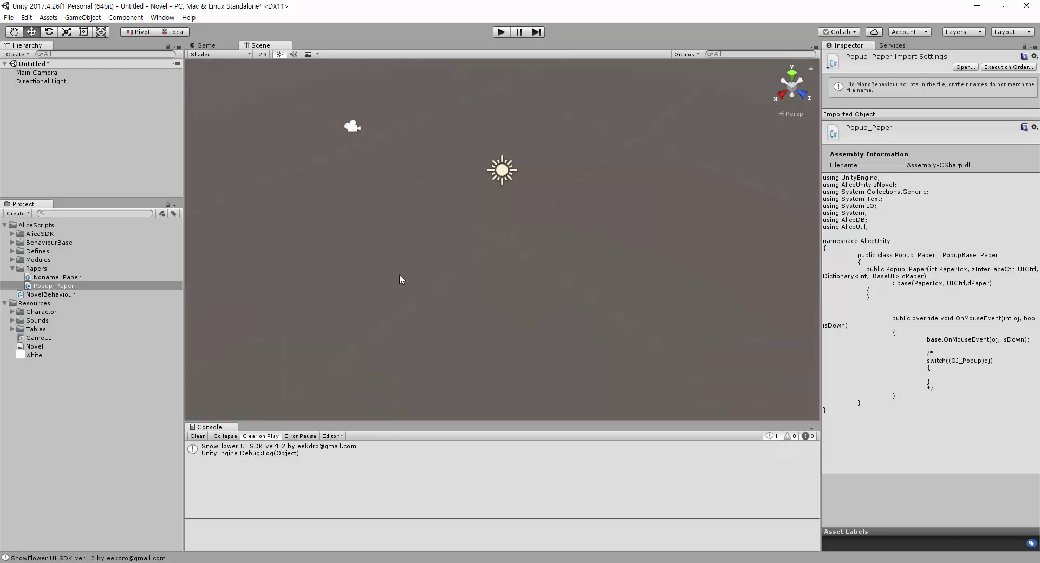
Switch to SnowFlower and open the f001 image's onMouseDownScript in the script editor
{"action": "key", "text": "alt+Tab"}
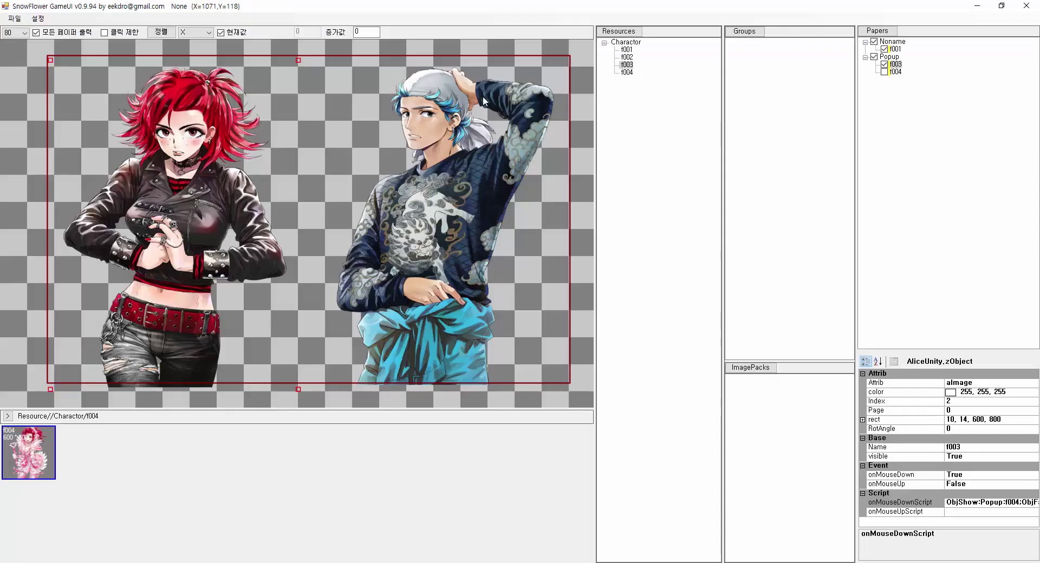
{"action": "left_click", "coordinate": [460, 190]}
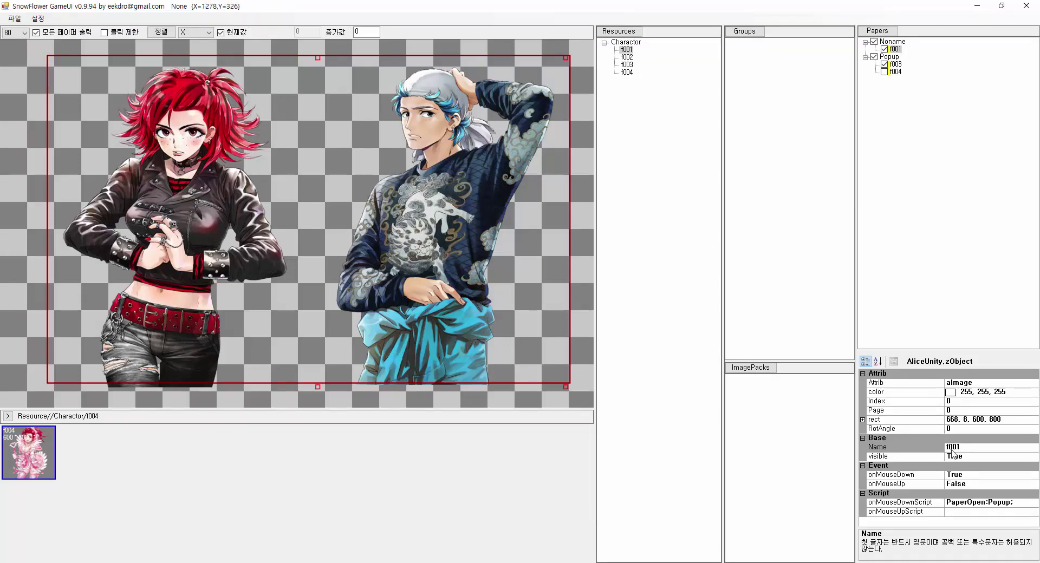
{"action": "left_click", "coordinate": [1000, 503]}
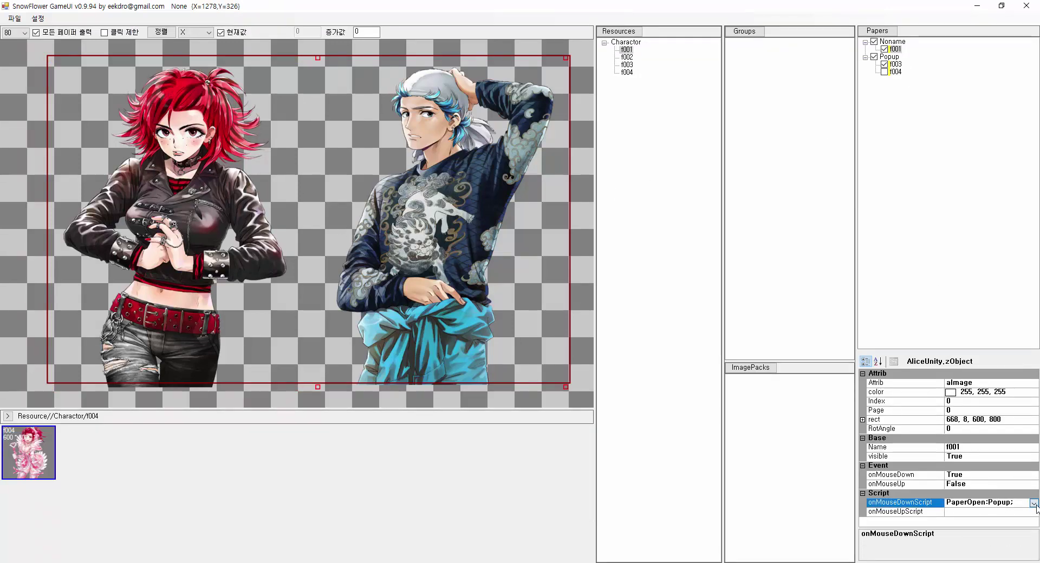
{"action": "left_click", "coordinate": [1033, 503]}
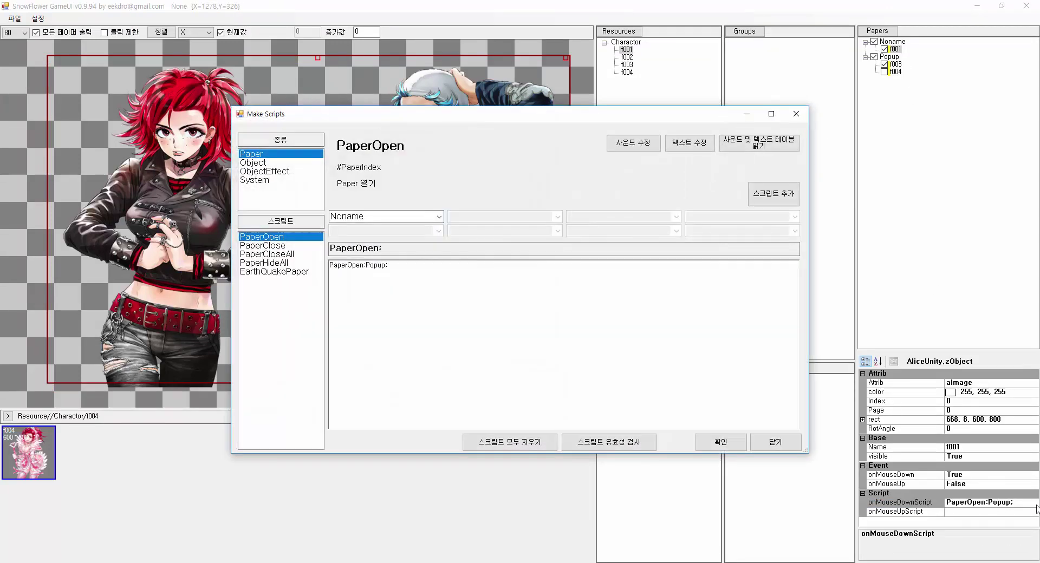
Insert the Paper command PaperCloseAll on a new line above PaperOpen:Popup and confirm the script
{"action": "left_click", "coordinate": [444, 276]}
{"action": "left_click", "coordinate": [285, 246]}
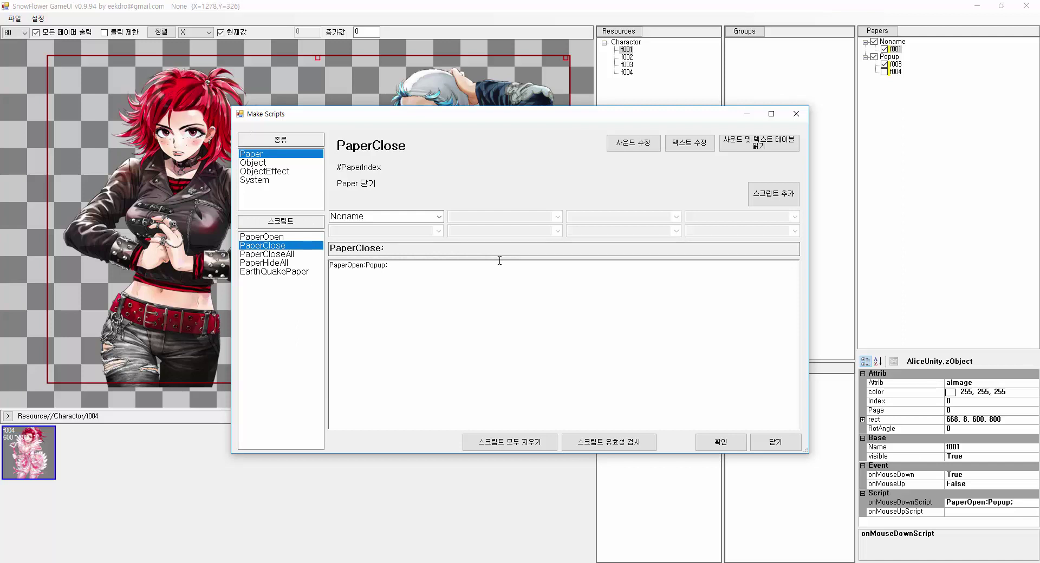
{"action": "key", "text": "Return"}
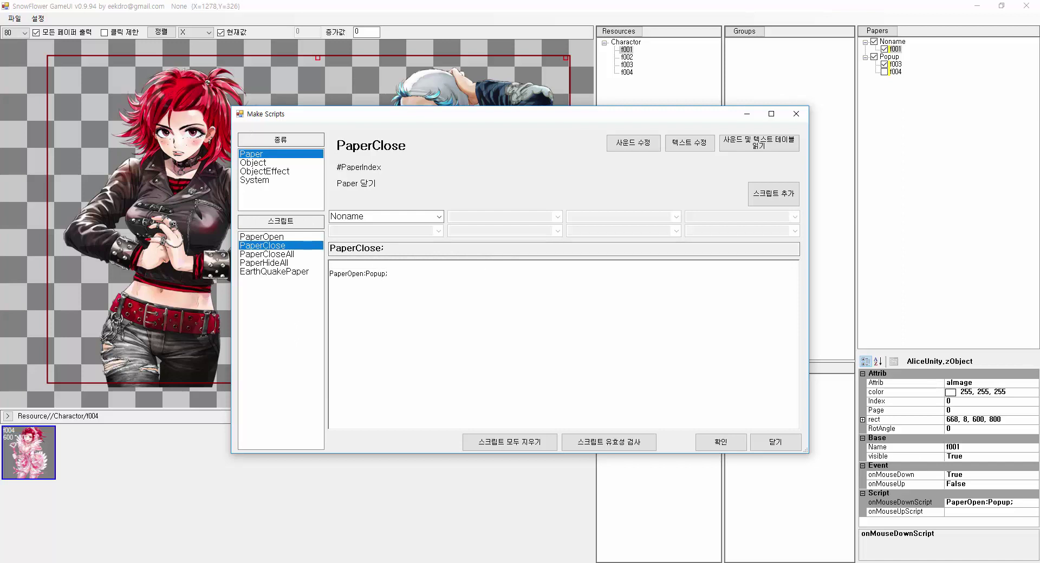
{"action": "left_click", "coordinate": [287, 255]}
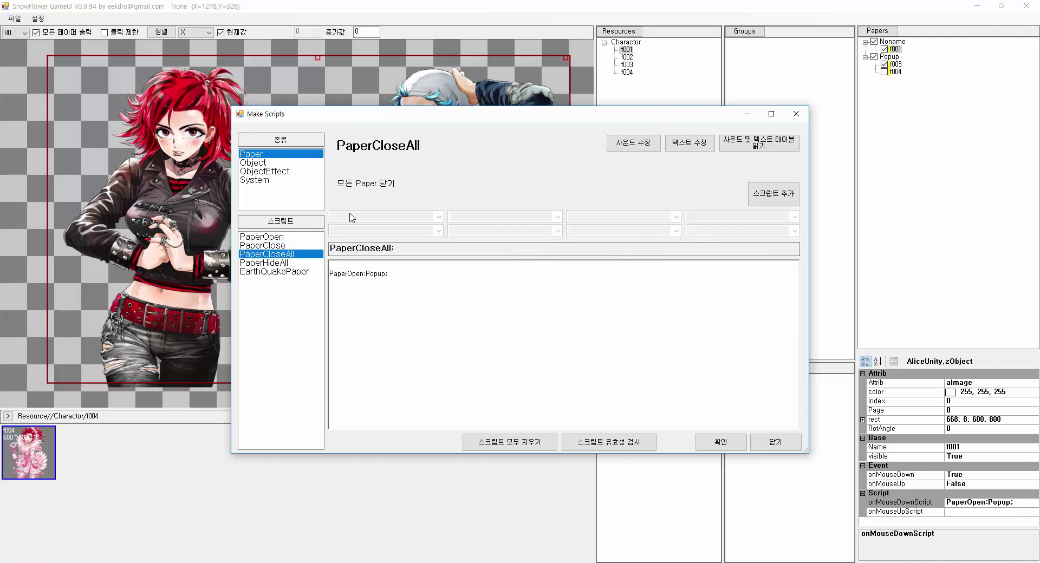
{"action": "left_click", "coordinate": [781, 194]}
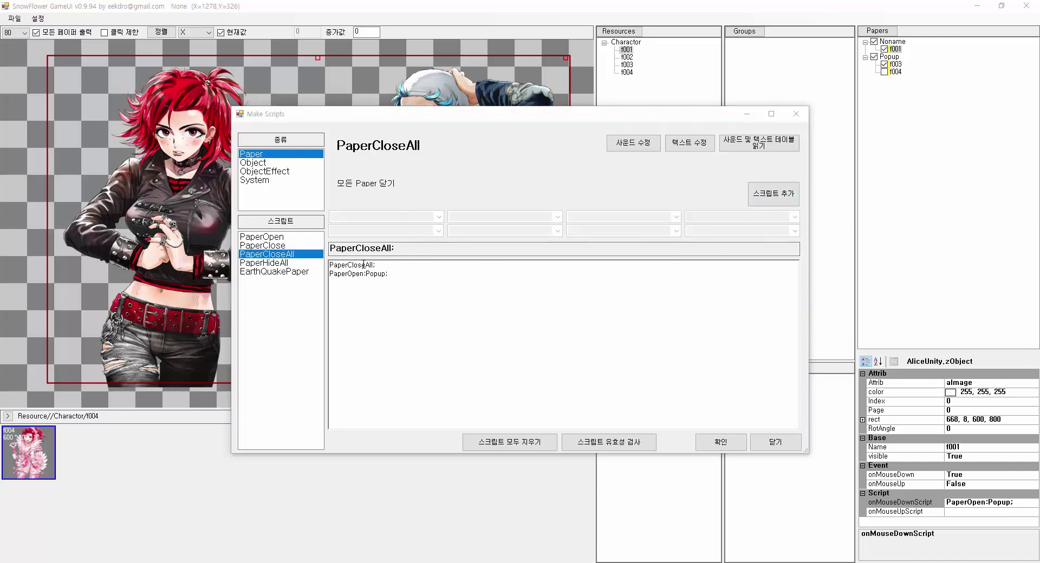
{"action": "left_click", "coordinate": [401, 266]}
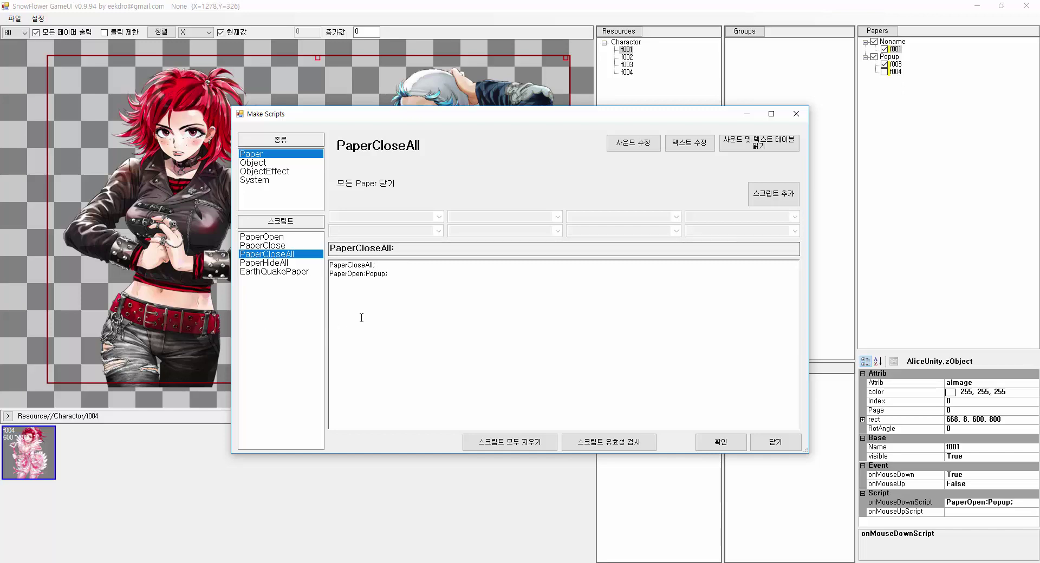
{"action": "left_click", "coordinate": [721, 442]}
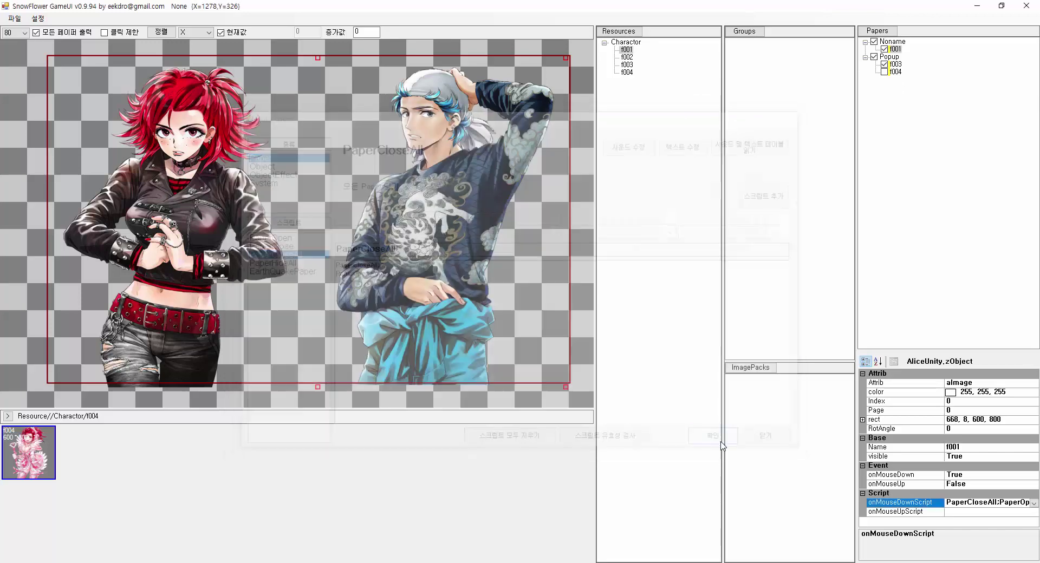
Save the project, switch to Unity, and test in play mode the f001 script that closes all papers before opening Popup
{"action": "left_click", "coordinate": [20, 20]}
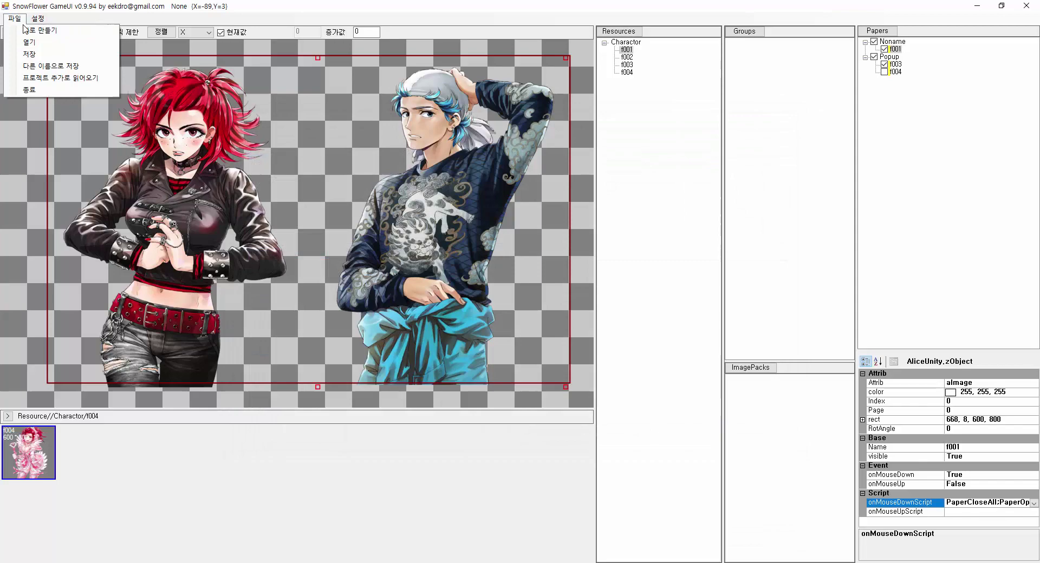
{"action": "left_click", "coordinate": [43, 55]}
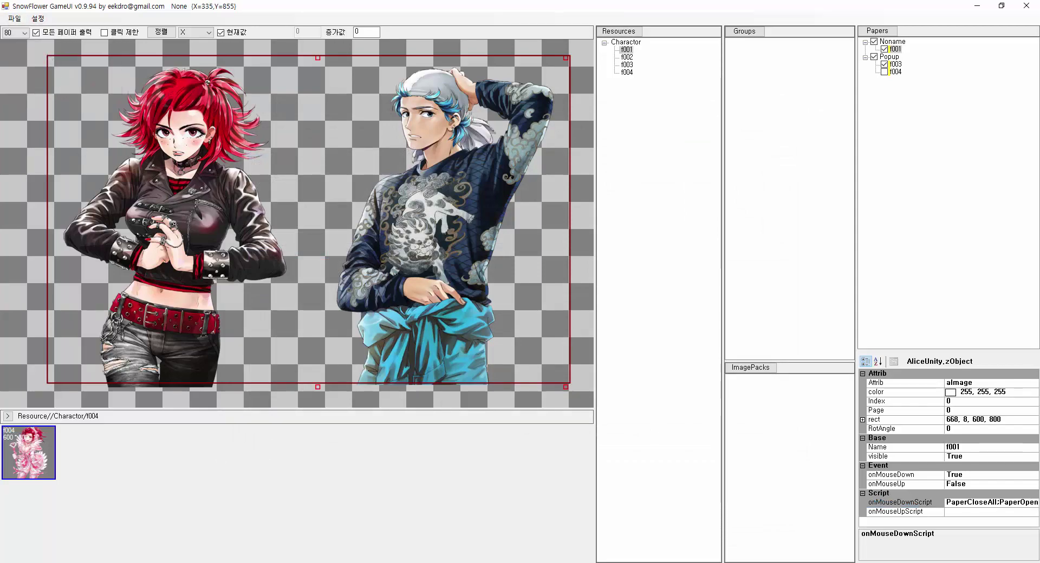
{"action": "key", "text": "alt+Tab"}
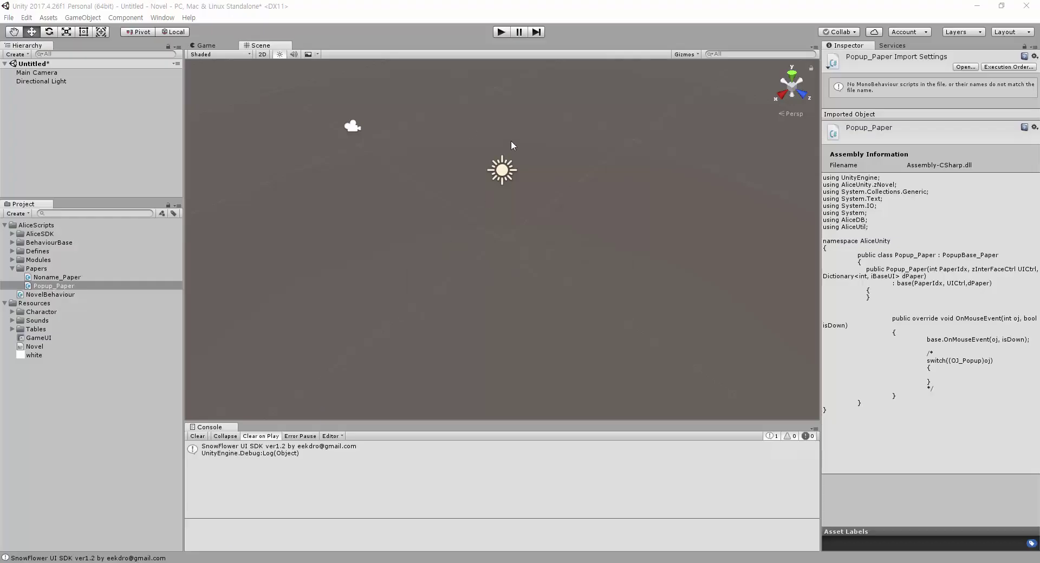
{"action": "left_click", "coordinate": [501, 32]}
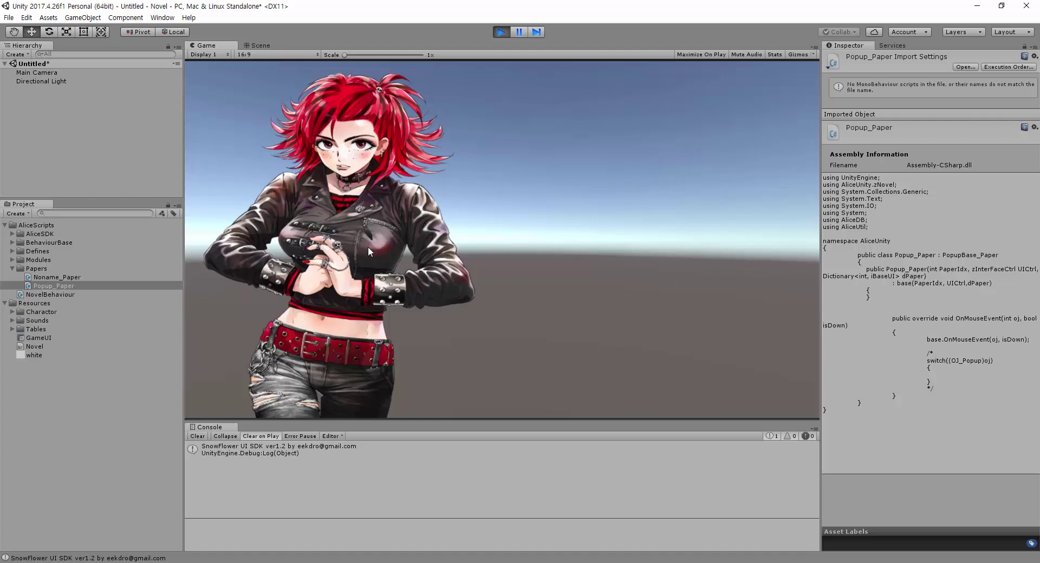
{"action": "left_click", "coordinate": [500, 32]}
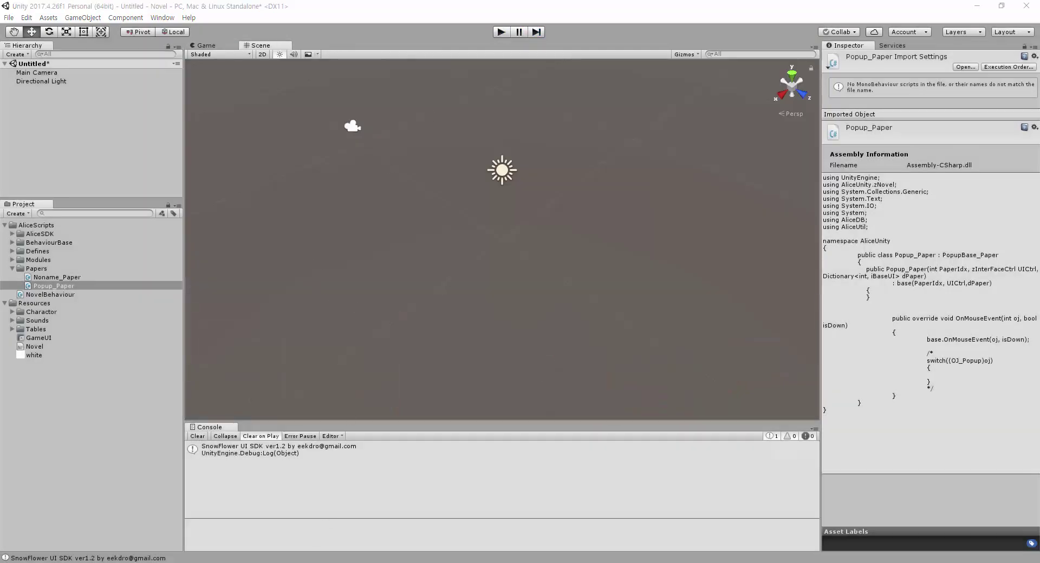
Switch to SnowFlower and create a text object in the Popup paper with the text "안녕하세요 반갑습니다."
{"action": "key", "text": "alt+Tab"}
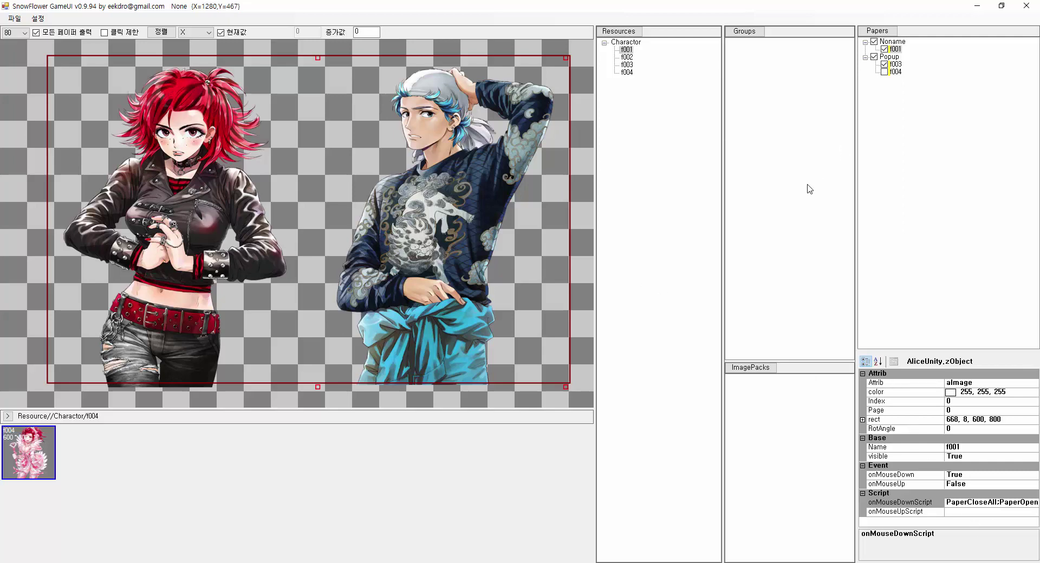
{"action": "left_click", "coordinate": [889, 56]}
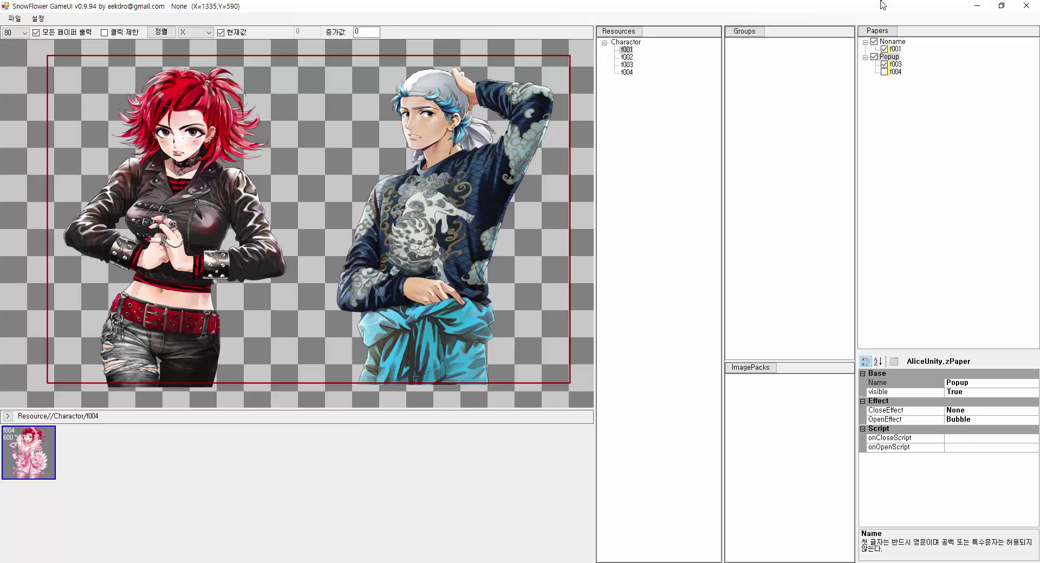
{"action": "right_click", "coordinate": [894, 58]}
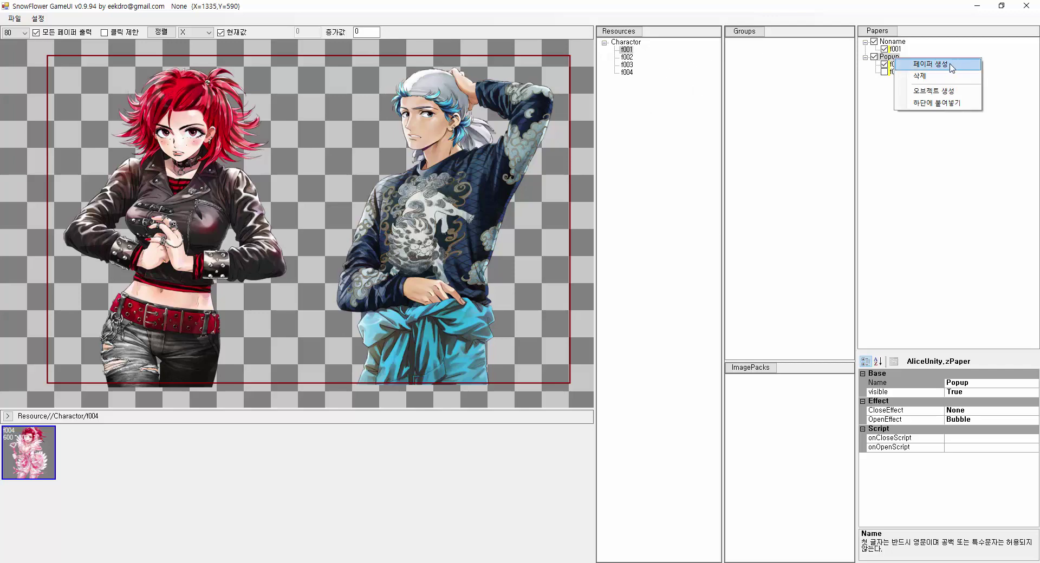
{"action": "left_click", "coordinate": [921, 91]}
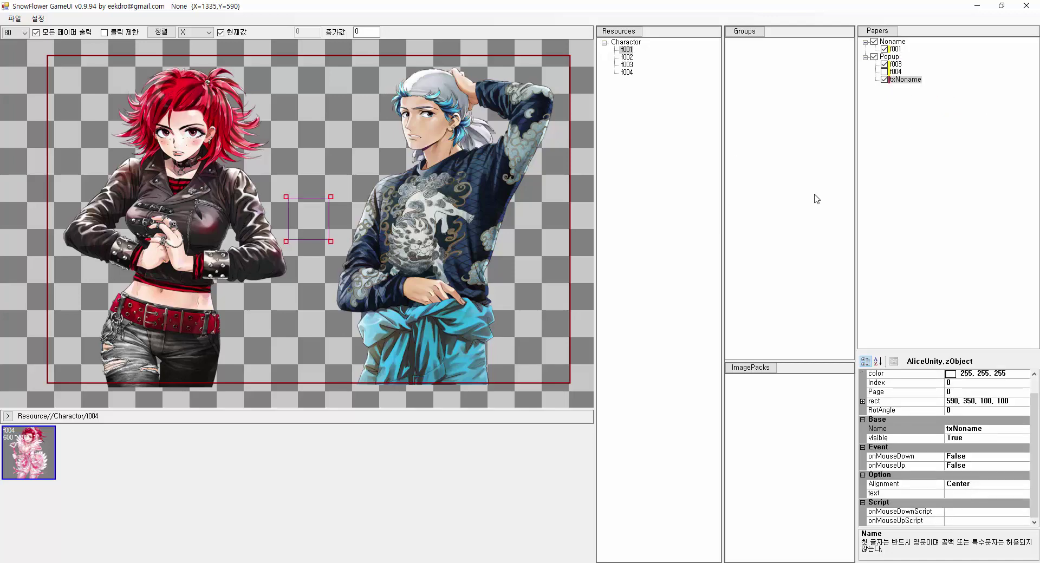
{"action": "left_click", "coordinate": [966, 493]}
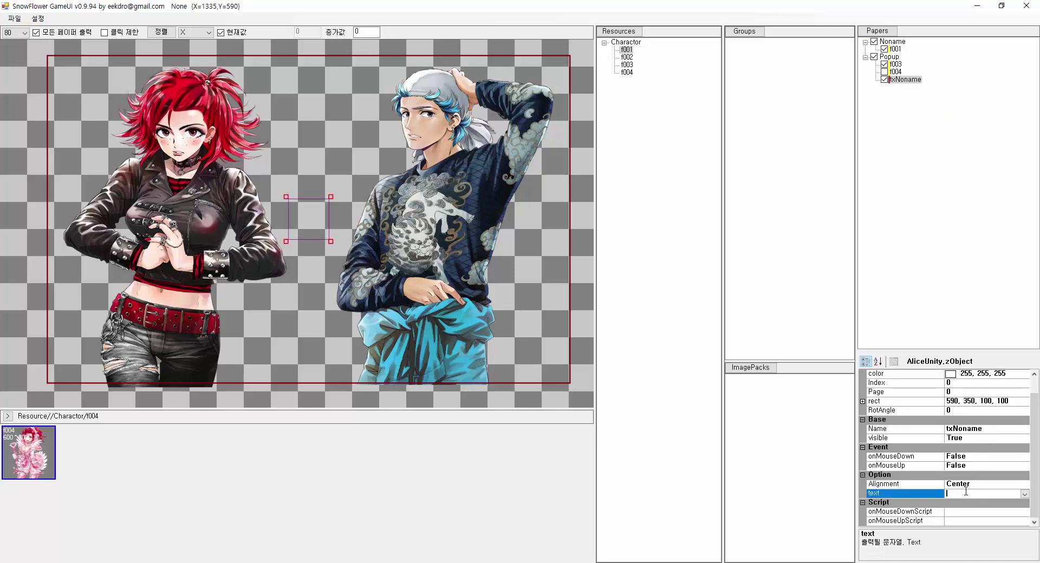
{"action": "type", "text": "안녕하세요 반갑습니다."}
{"action": "key", "text": "Return"}
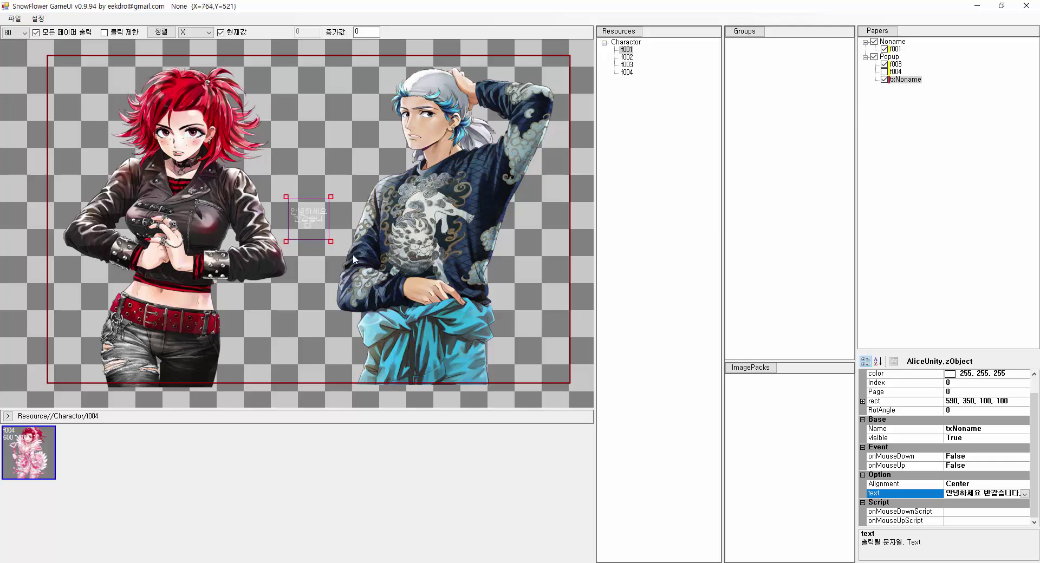
Resize the text box to about 407 × 69 and move it between the two characters' waists at about 445, 636
{"action": "left_click", "coordinate": [332, 242]}
{"action": "left_click_drag", "start_coordinate": [332, 242], "coordinate": [456, 228]}
{"action": "left_click_drag", "start_coordinate": [362, 217], "coordinate": [304, 327]}
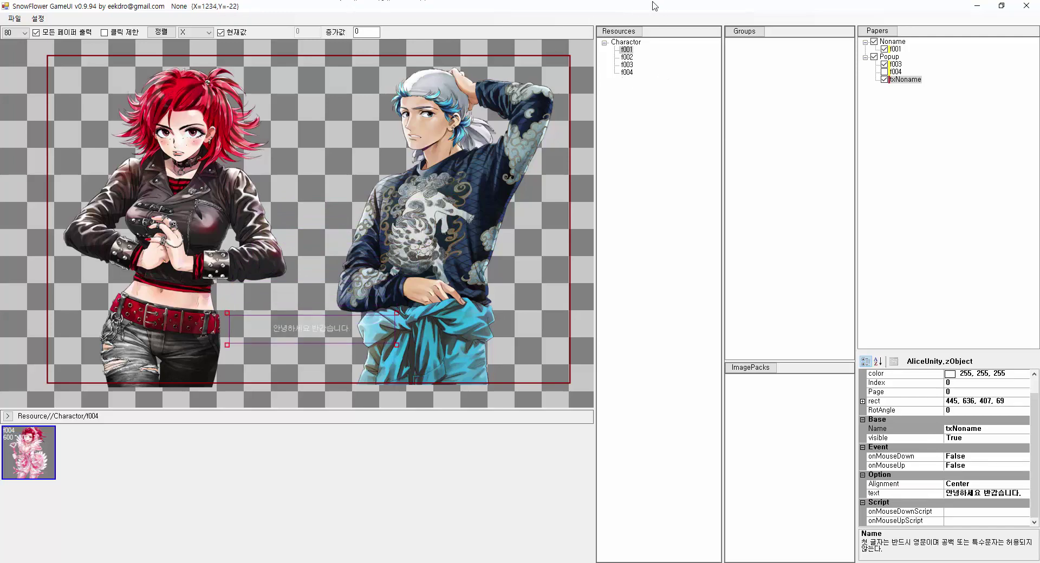
Import white.png from the project's Resources folder as a new image resource
{"action": "left_click", "coordinate": [625, 43]}
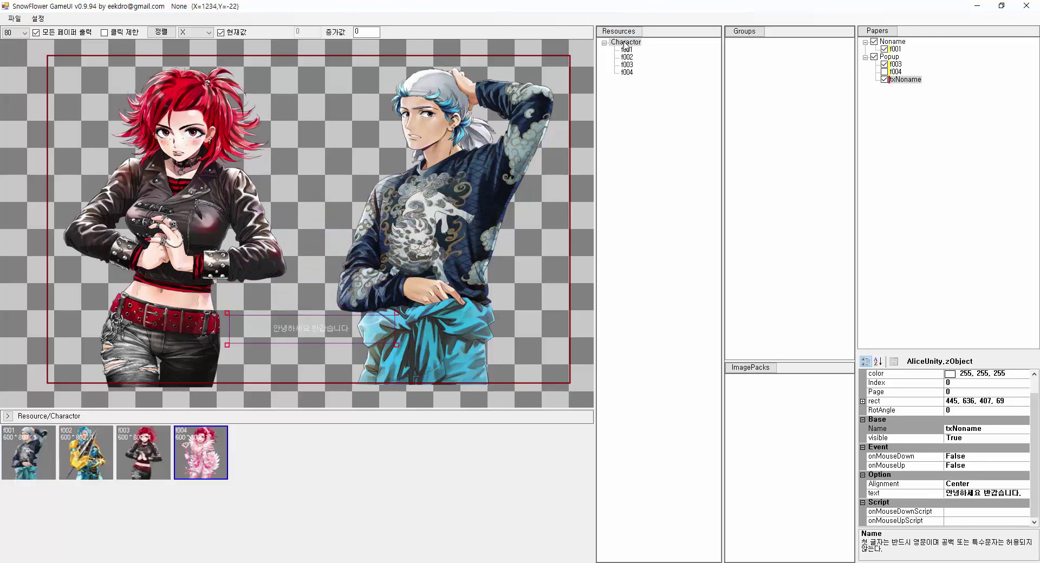
{"action": "right_click", "coordinate": [635, 122]}
{"action": "left_click", "coordinate": [668, 128]}
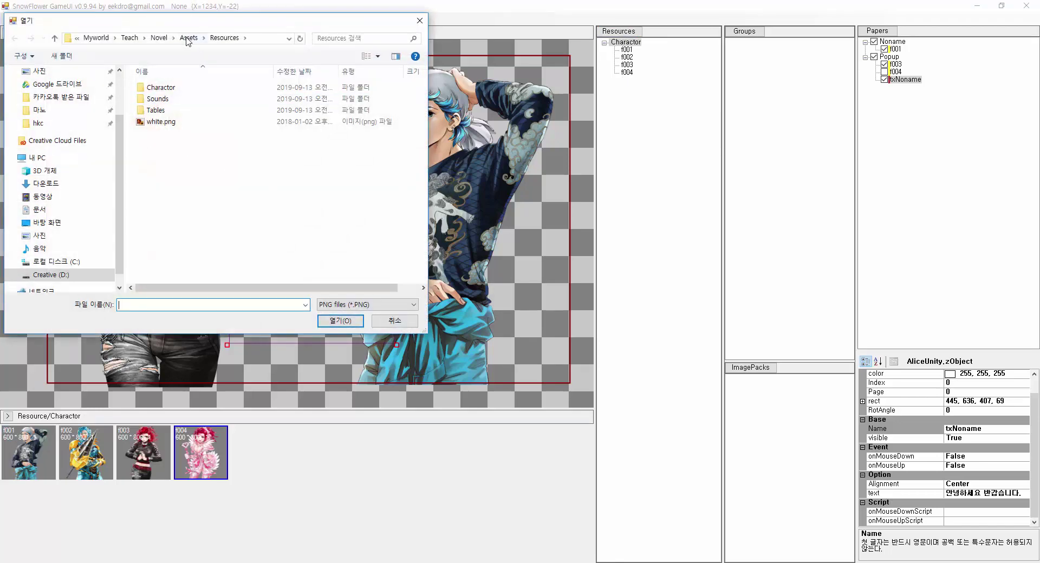
{"action": "double_click", "coordinate": [156, 123]}
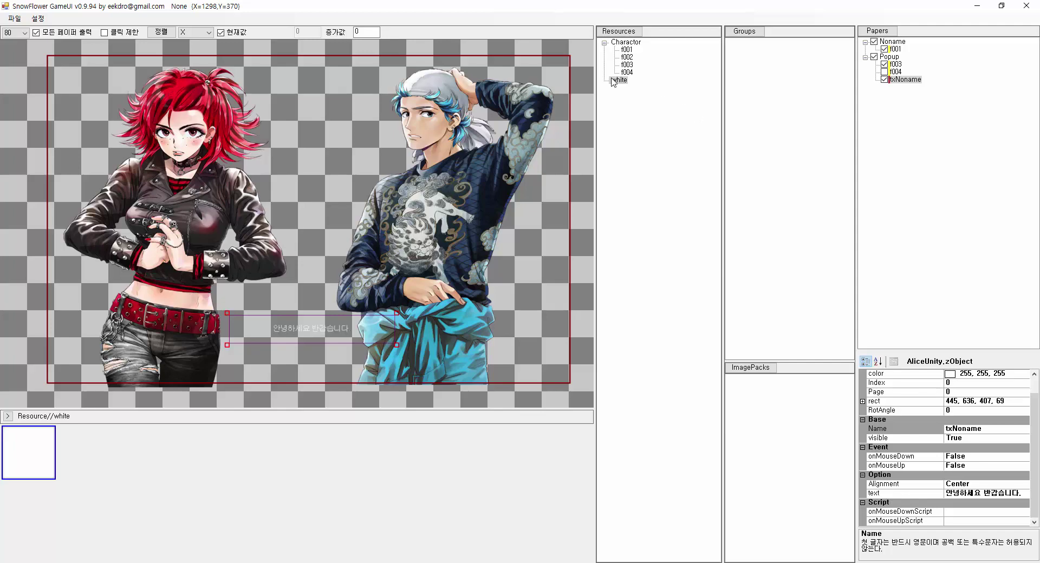
Add the white image to the Popup paper as a text background of about 440 × 96 at 441, 624, ordered beneath txNoname
{"action": "double_click", "coordinate": [618, 80]}
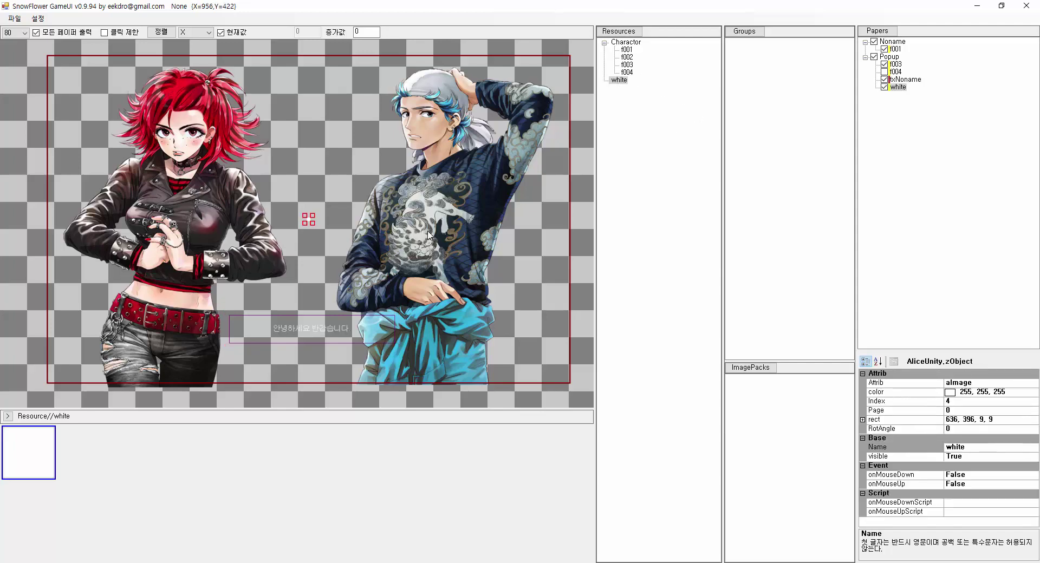
{"action": "left_click_drag", "start_coordinate": [313, 223], "coordinate": [424, 234]}
{"action": "left_click_drag", "start_coordinate": [355, 245], "coordinate": [383, 336]}
{"action": "left_click_drag", "start_coordinate": [408, 352], "coordinate": [355, 339]}
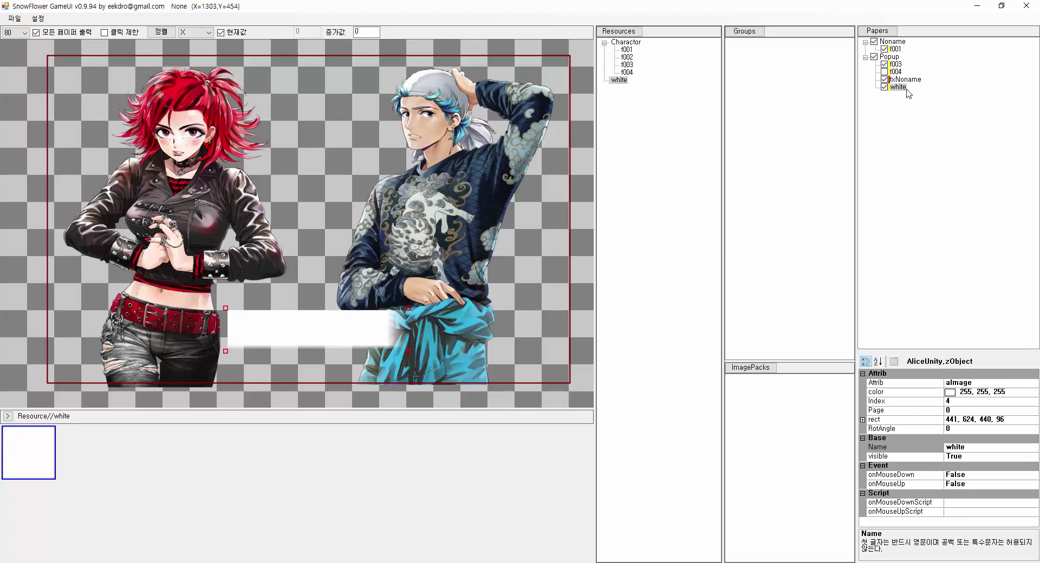
{"action": "left_click_drag", "start_coordinate": [902, 89], "coordinate": [902, 81]}
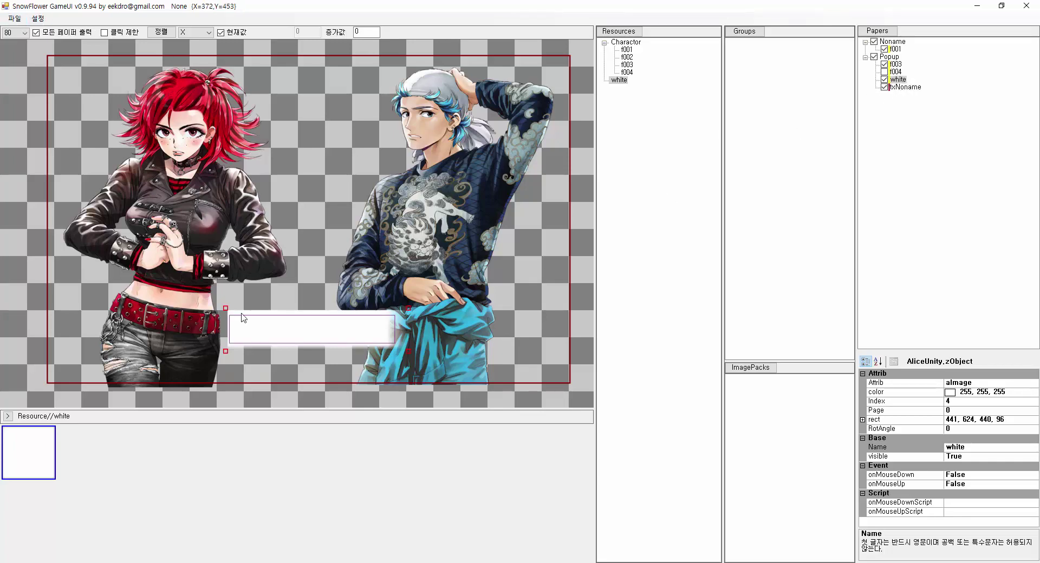
Set the color of the txNoname text object in the Popup paper to Black
{"action": "left_click", "coordinate": [905, 87]}
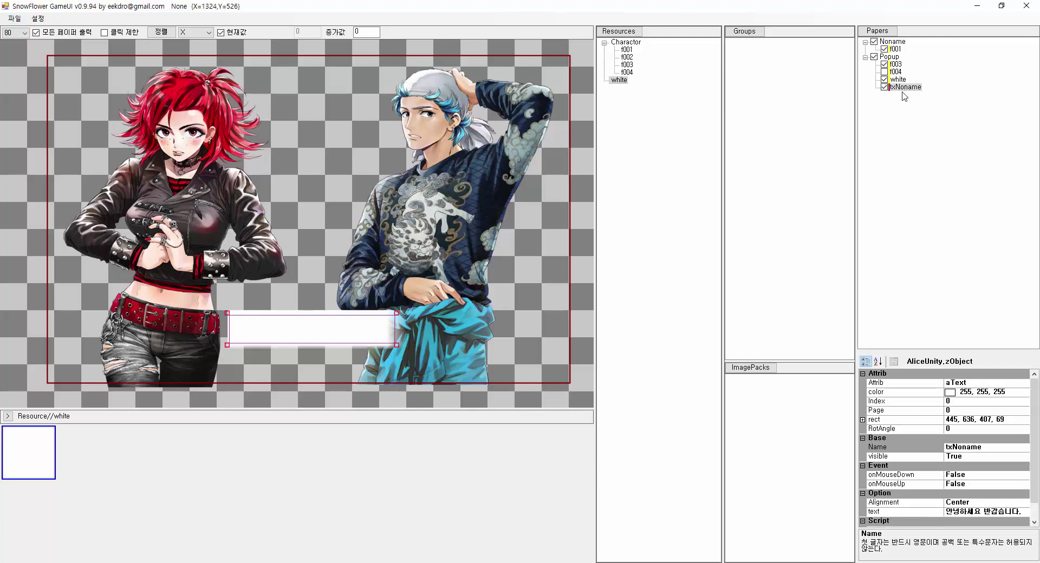
{"action": "left_click", "coordinate": [1010, 392]}
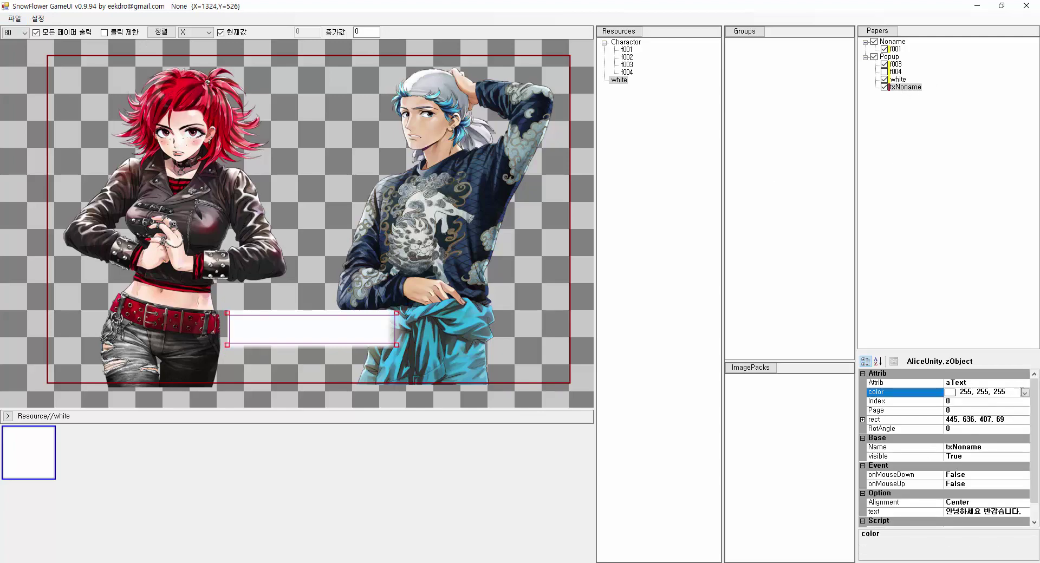
{"action": "left_click", "coordinate": [1024, 392]}
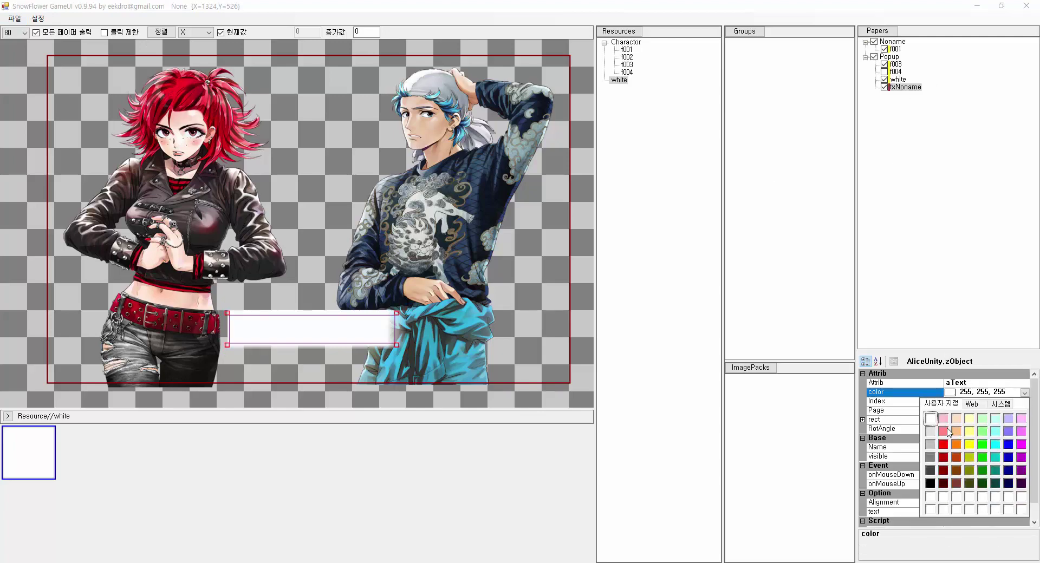
{"action": "left_click", "coordinate": [929, 484]}
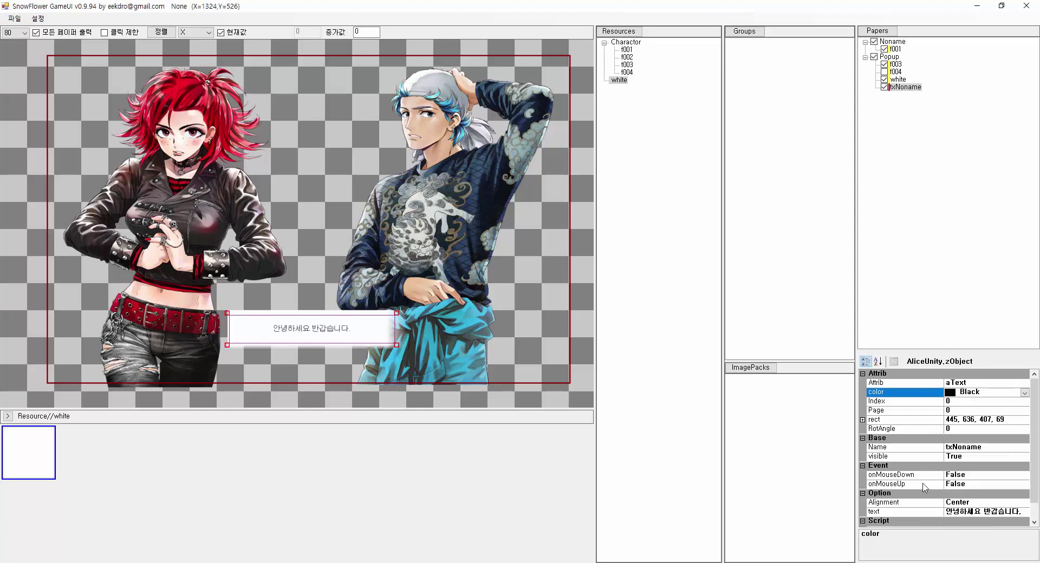
Save the SnowFlower project, switch to Unity and run the scene to test the text box
{"action": "left_click", "coordinate": [15, 19]}
{"action": "left_click", "coordinate": [15, 19]}
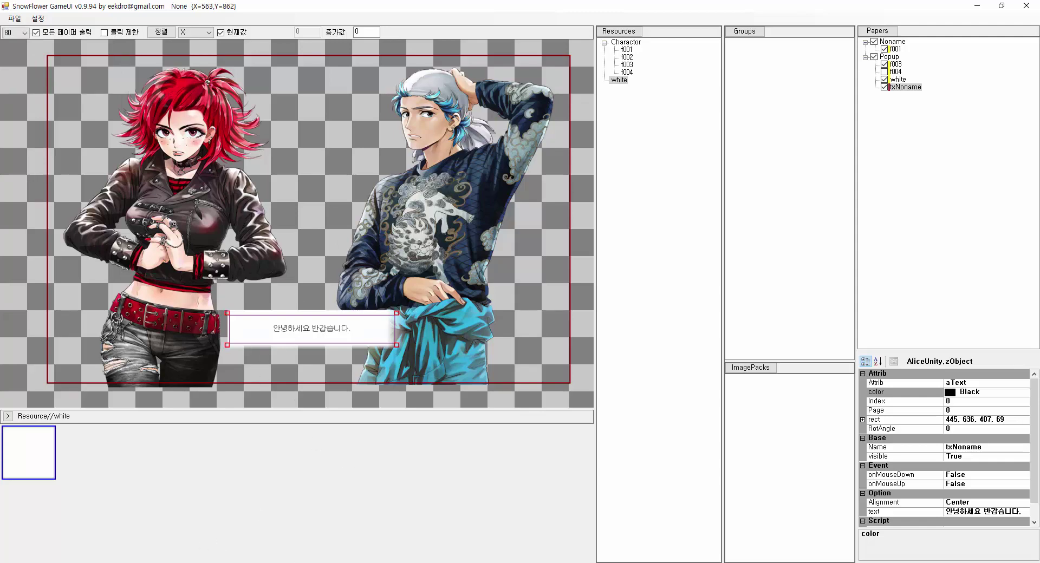
{"action": "key", "text": "alt+Tab"}
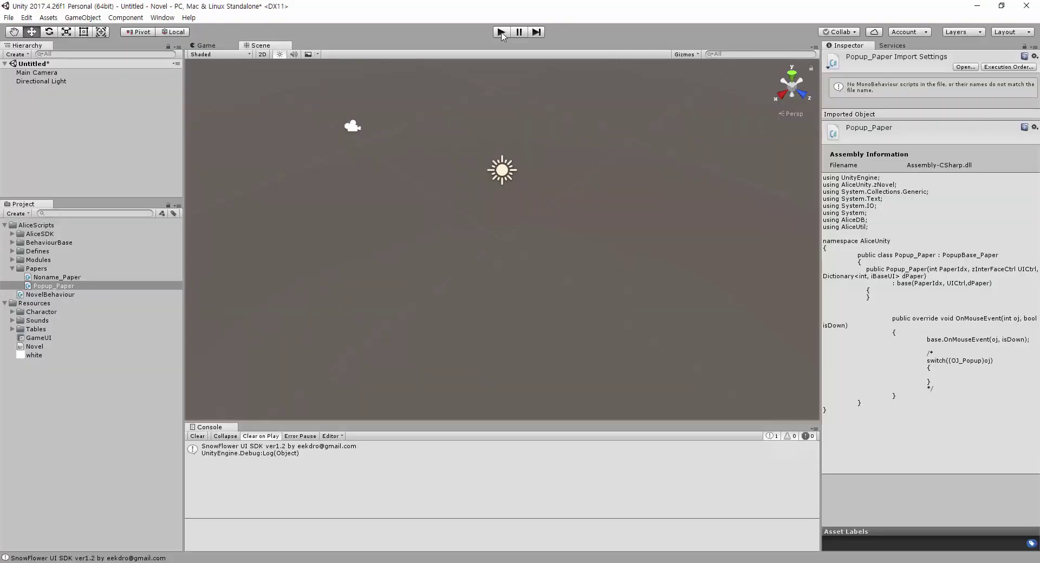
{"action": "left_click", "coordinate": [502, 33]}
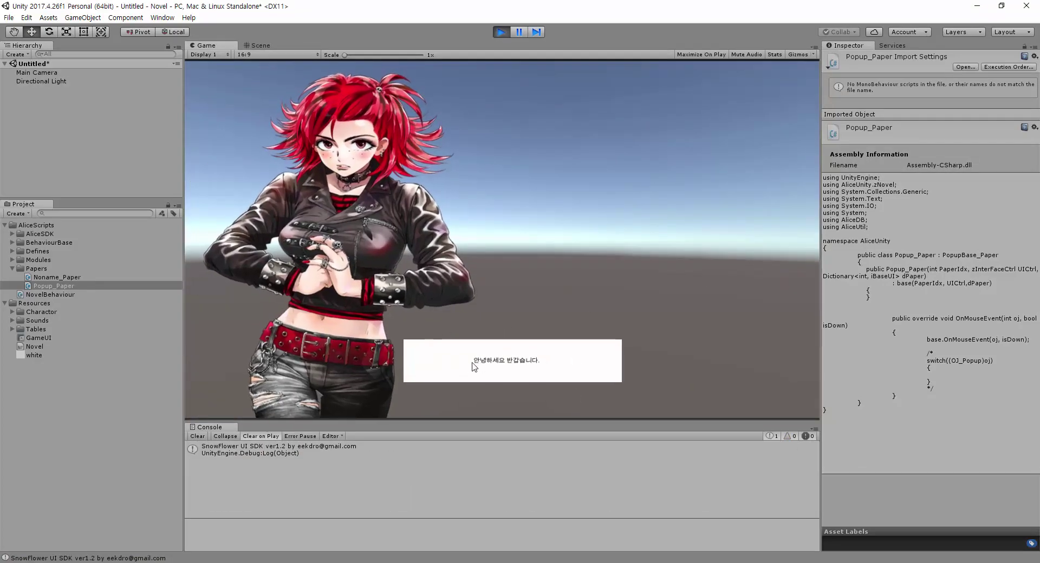
Set the font size of custom style Element 0 in the GameUI skin to 30, and stop the running scene
{"action": "left_click", "coordinate": [36, 338]}
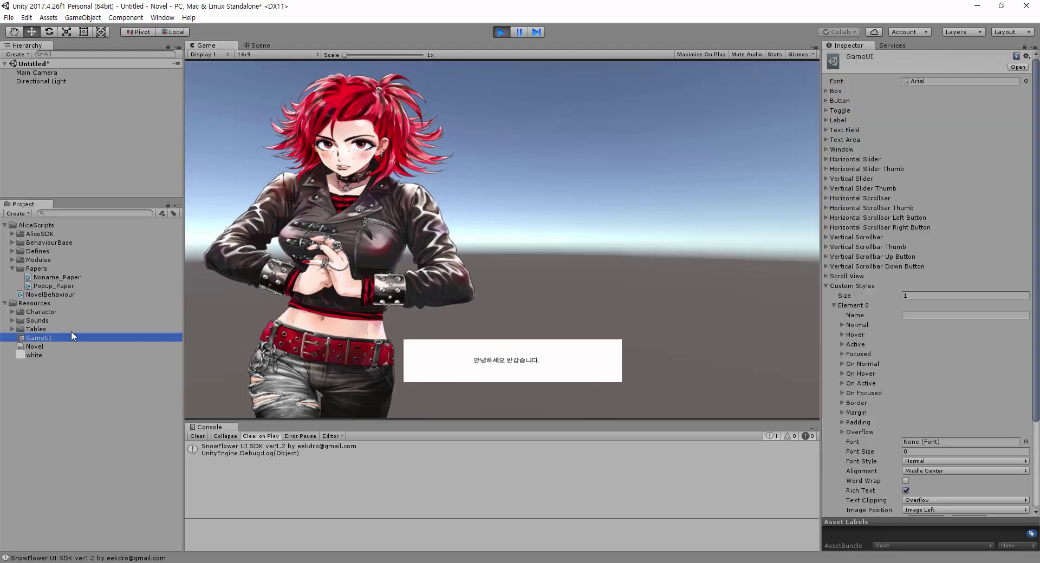
{"action": "scroll", "coordinate": [902, 410], "scroll_direction": "down", "scroll_amount": 3}
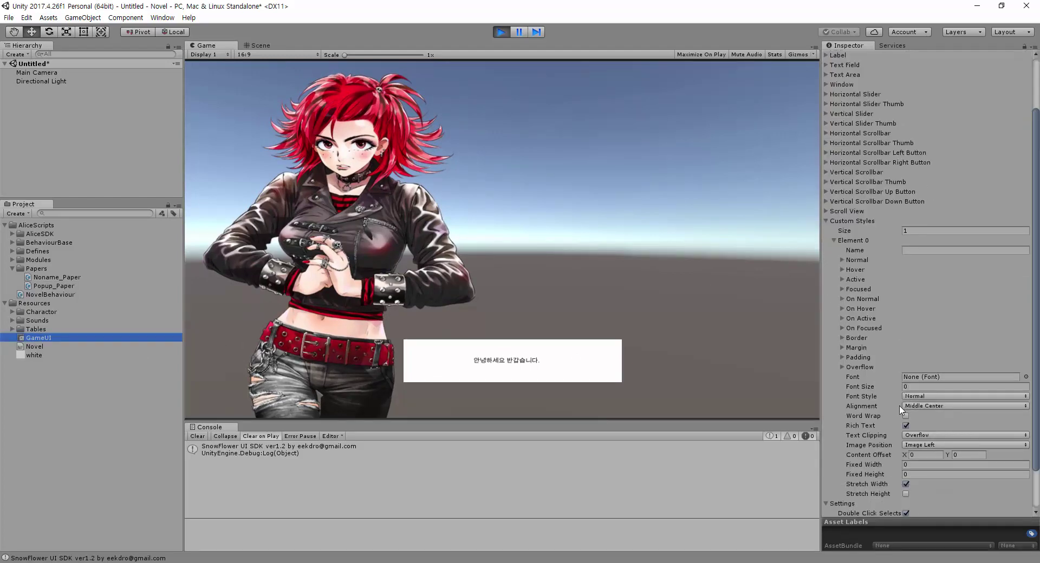
{"action": "mouse_move", "coordinate": [857, 387]}
{"action": "left_mouse_down"}
{"action": "mouse_move", "coordinate": [885, 391]}
{"action": "mouse_move", "coordinate": [867, 396]}
{"action": "left_mouse_up"}
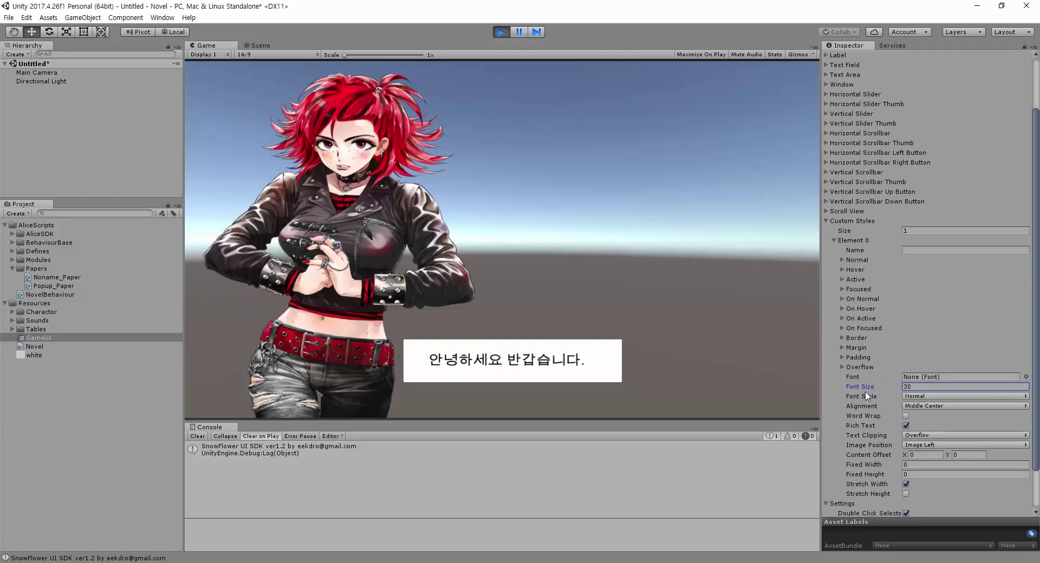
{"action": "left_click", "coordinate": [504, 32]}
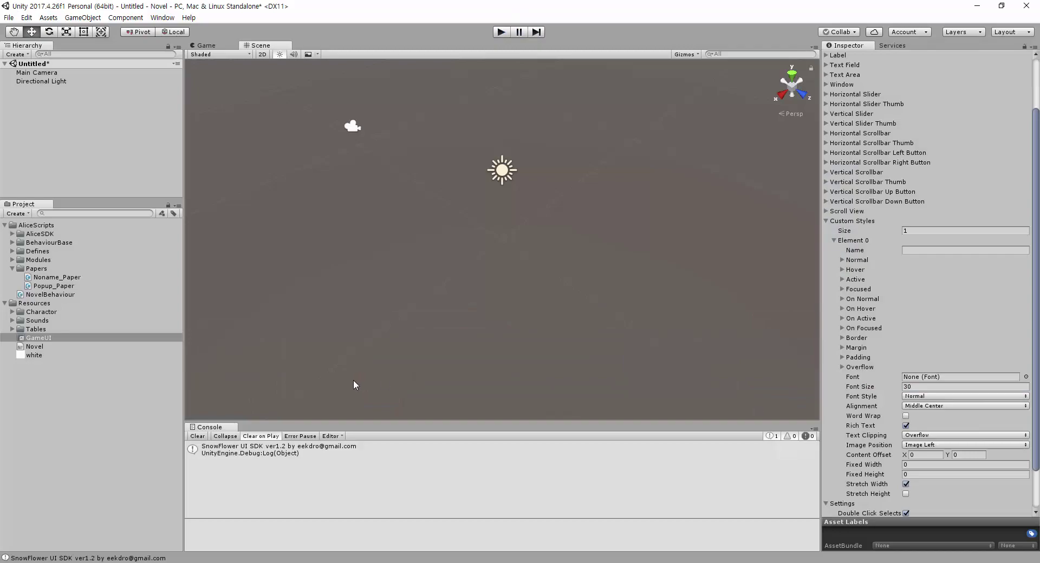
Switch to SnowFlower and open the script editor for the Popup paper's onOpenScript
{"action": "key", "text": "alt+Tab"}
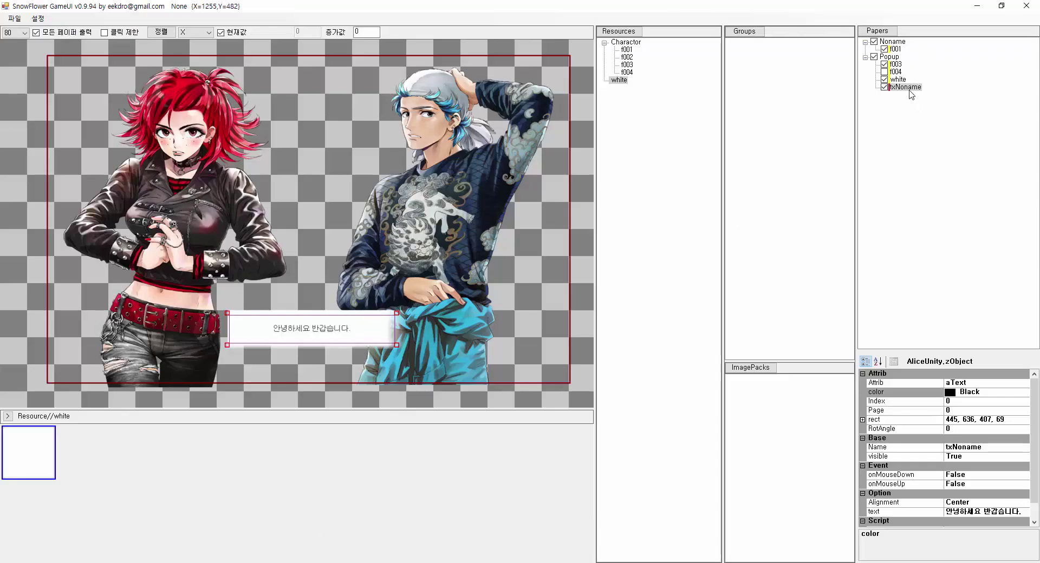
{"action": "left_click", "coordinate": [888, 56]}
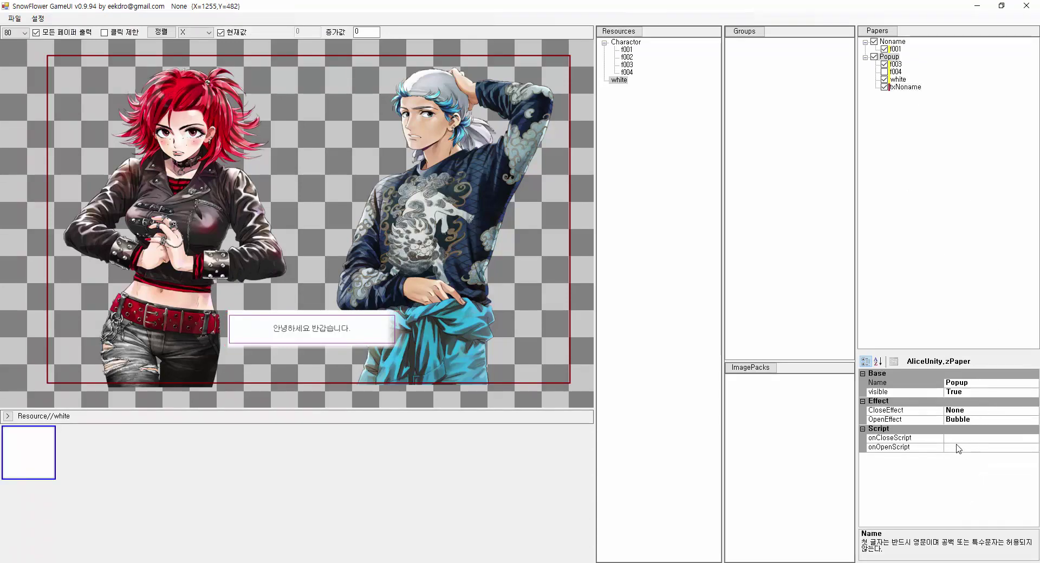
{"action": "left_click", "coordinate": [979, 451]}
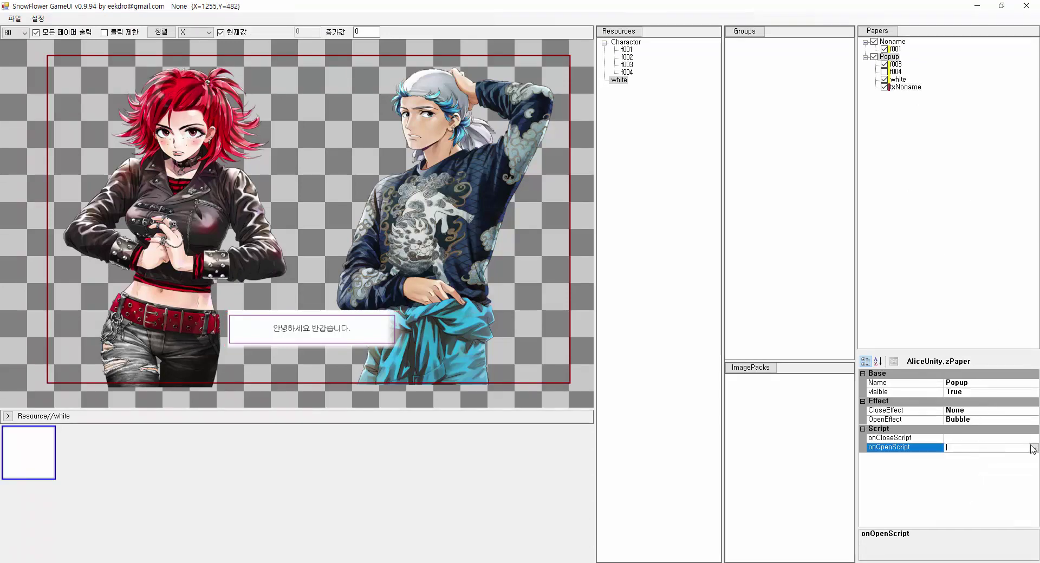
{"action": "left_click", "coordinate": [1032, 448]}
{"action": "left_click_drag", "start_coordinate": [502, 114], "coordinate": [603, 90]}
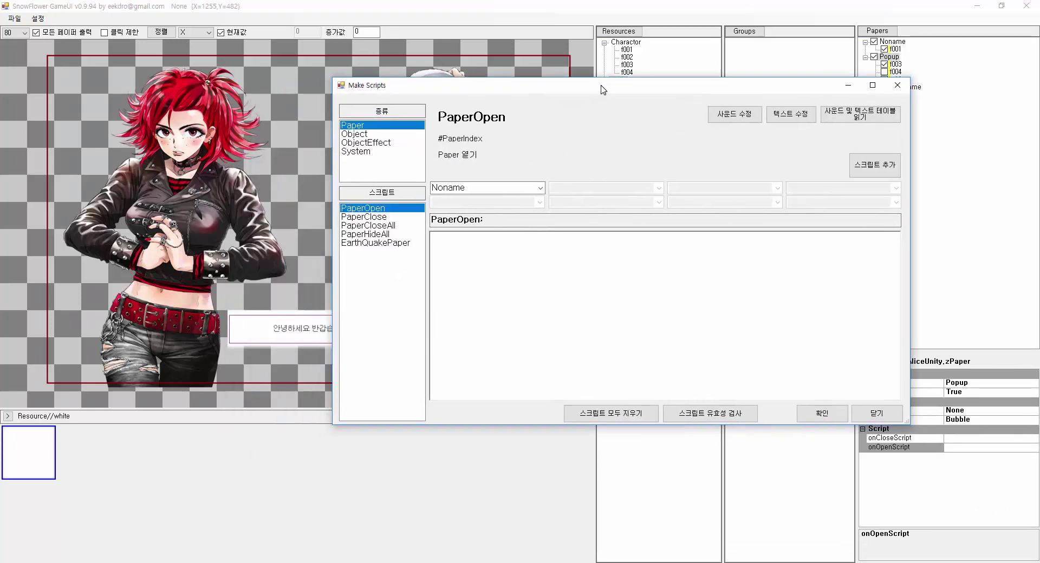
Add an ObjStrNovelEffect object effect for txNoname in the Popup paper to the open script and accept it
{"action": "left_click", "coordinate": [383, 144]}
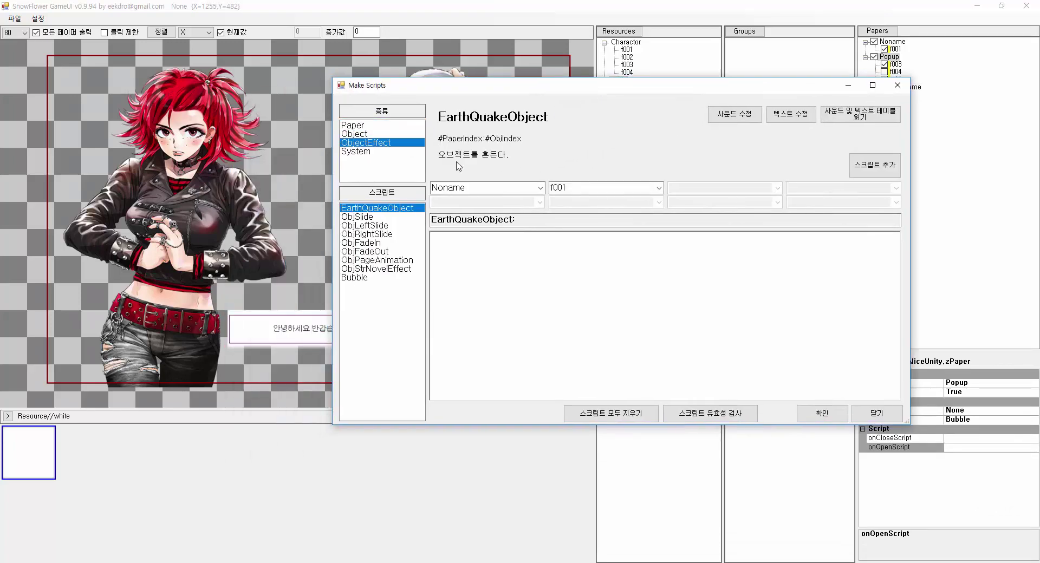
{"action": "left_click", "coordinate": [540, 188]}
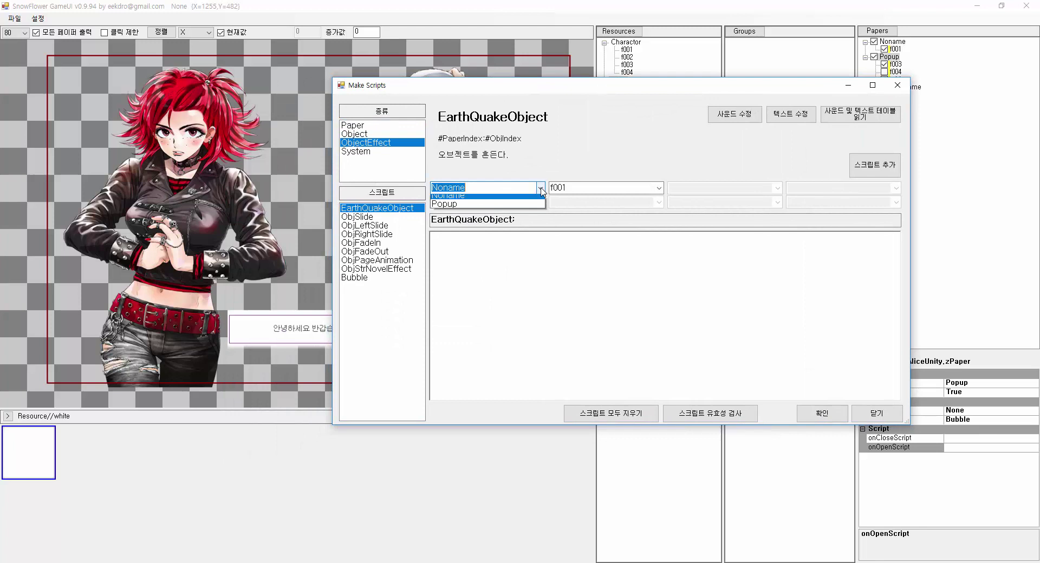
{"action": "left_click", "coordinate": [488, 203]}
{"action": "left_click", "coordinate": [627, 189]}
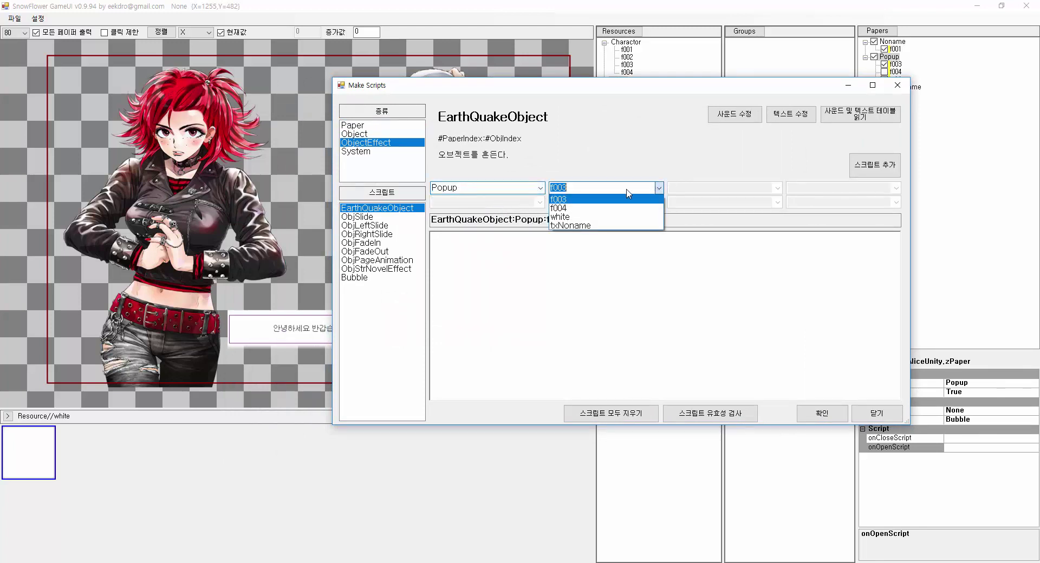
{"action": "left_click", "coordinate": [571, 226]}
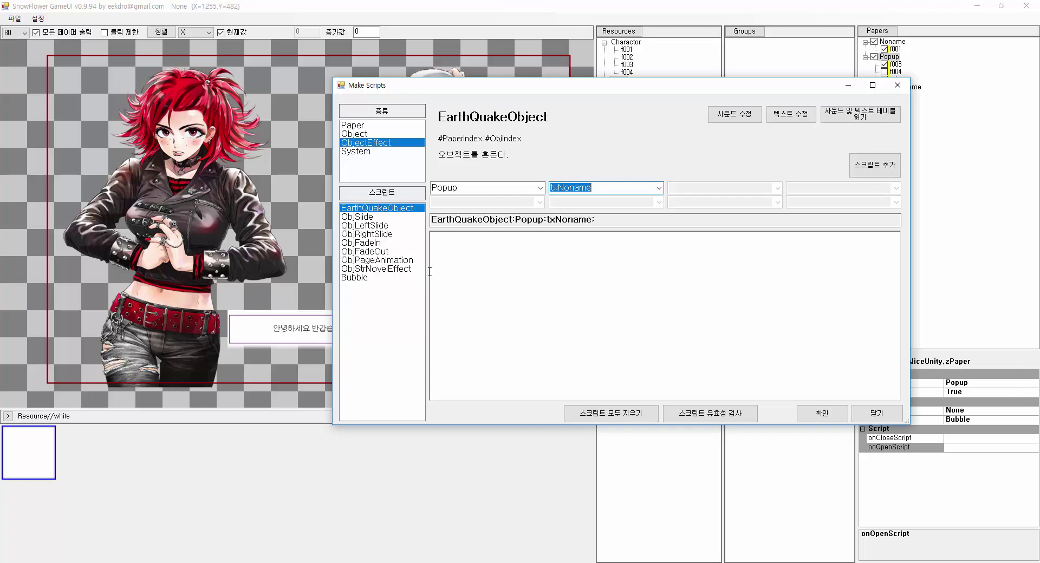
{"action": "left_click", "coordinate": [401, 269]}
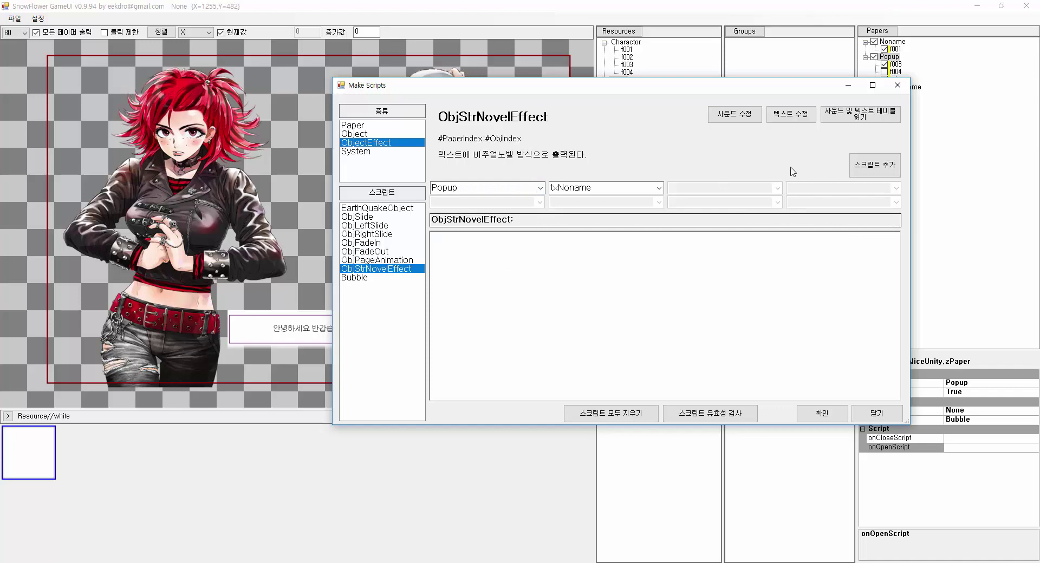
{"action": "left_click", "coordinate": [873, 165]}
{"action": "left_click", "coordinate": [813, 410]}
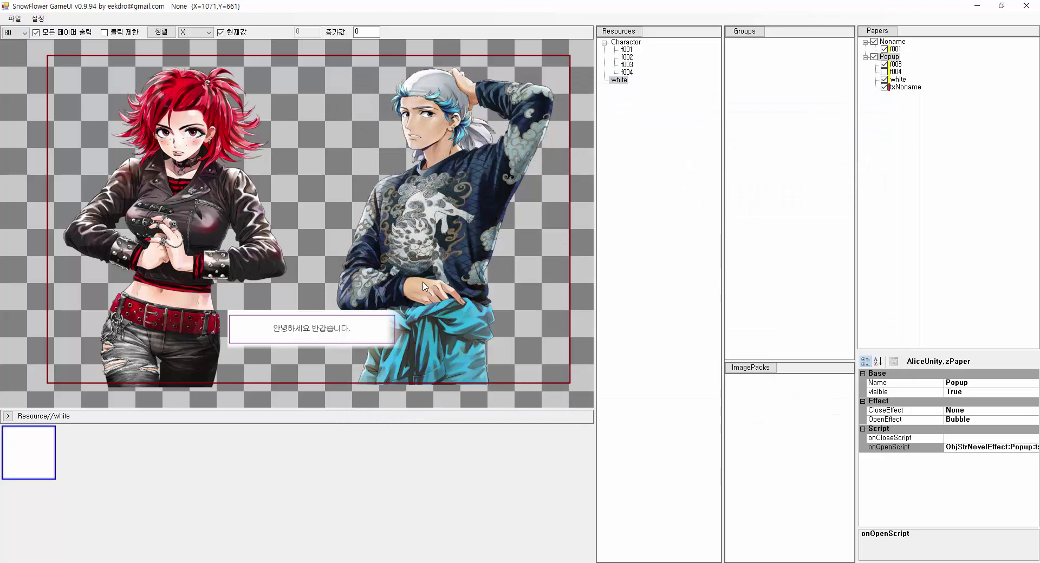
Save the project, play the scene in Unity to test the visual-novel text effect, and stop it
{"action": "left_click", "coordinate": [24, 20]}
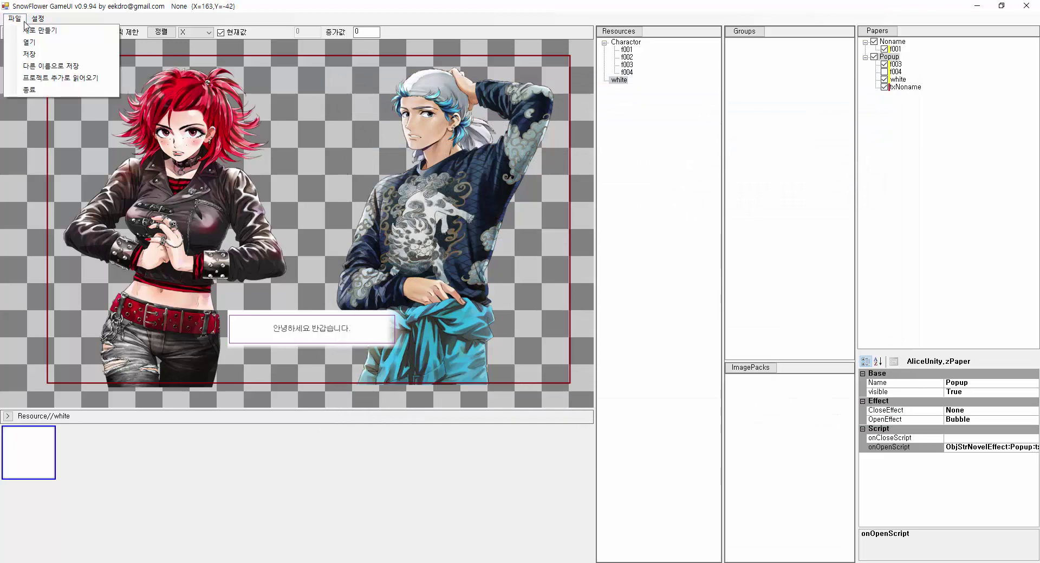
{"action": "left_click", "coordinate": [33, 54]}
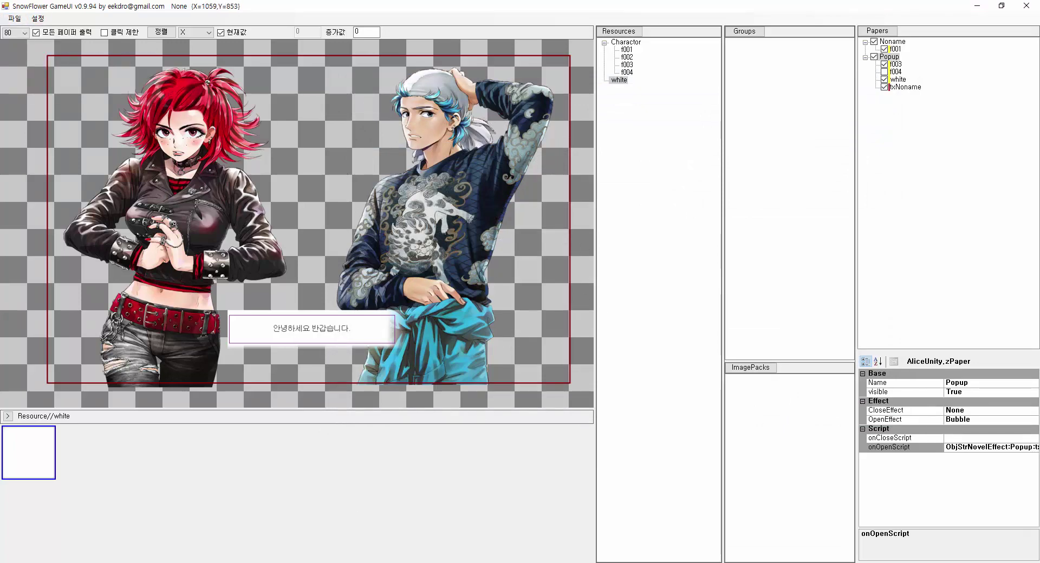
{"action": "key", "text": "alt+Tab"}
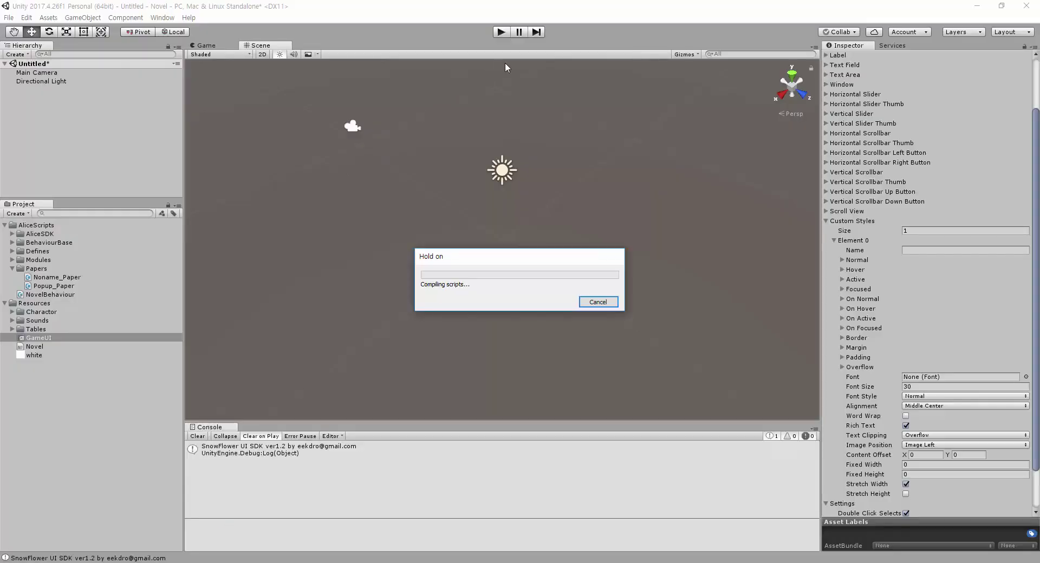
{"action": "left_click", "coordinate": [501, 32]}
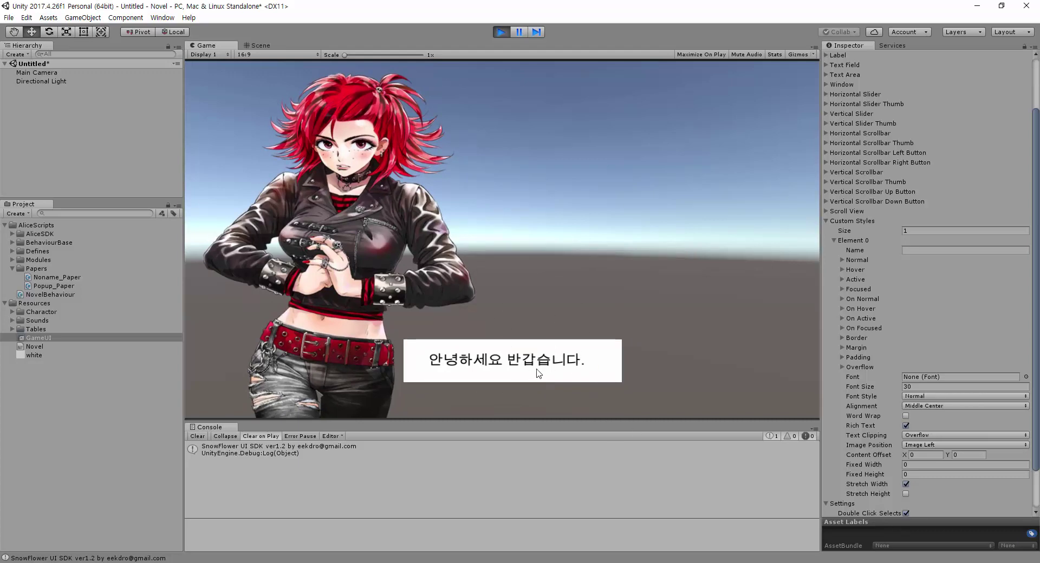
{"action": "left_click", "coordinate": [502, 31]}
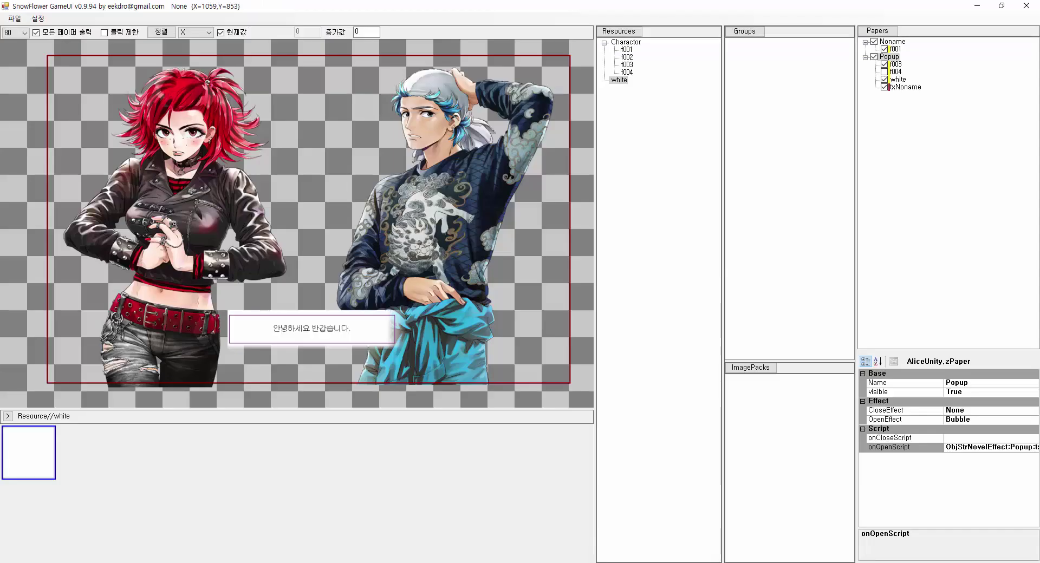
In SnowFlower, insert the tag <color=red> after 안녕하세요 in the txNoname text
{"action": "left_click", "coordinate": [311, 333]}
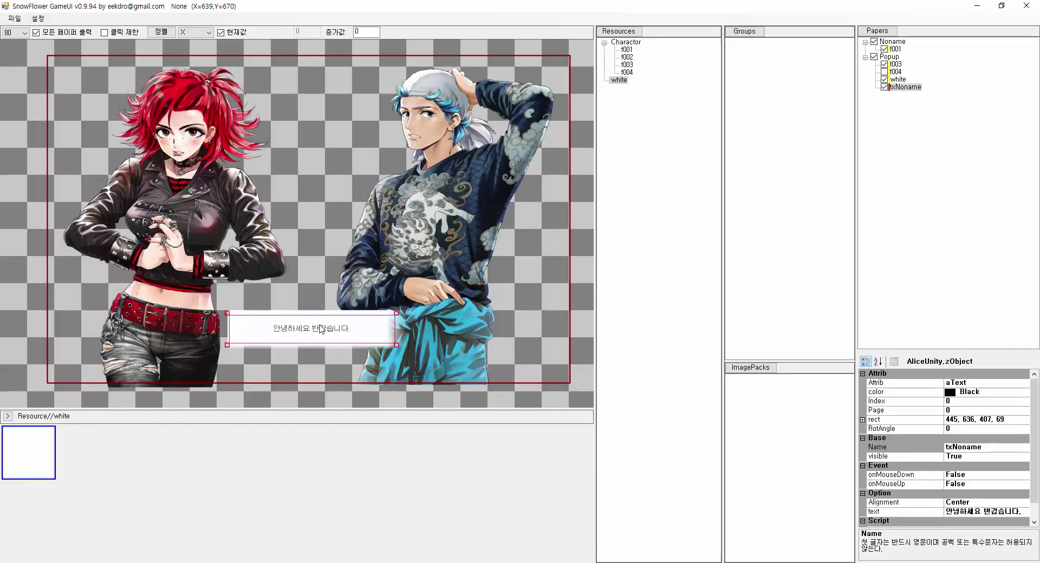
{"action": "left_click", "coordinate": [984, 511]}
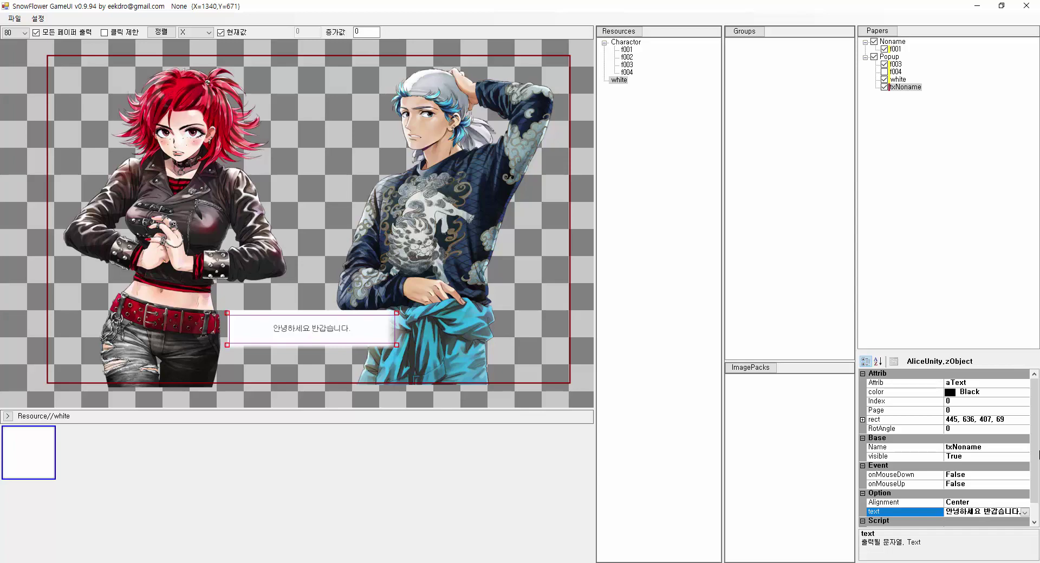
{"action": "type", "text": "<>"}
{"action": "left_click", "coordinate": [1025, 511]}
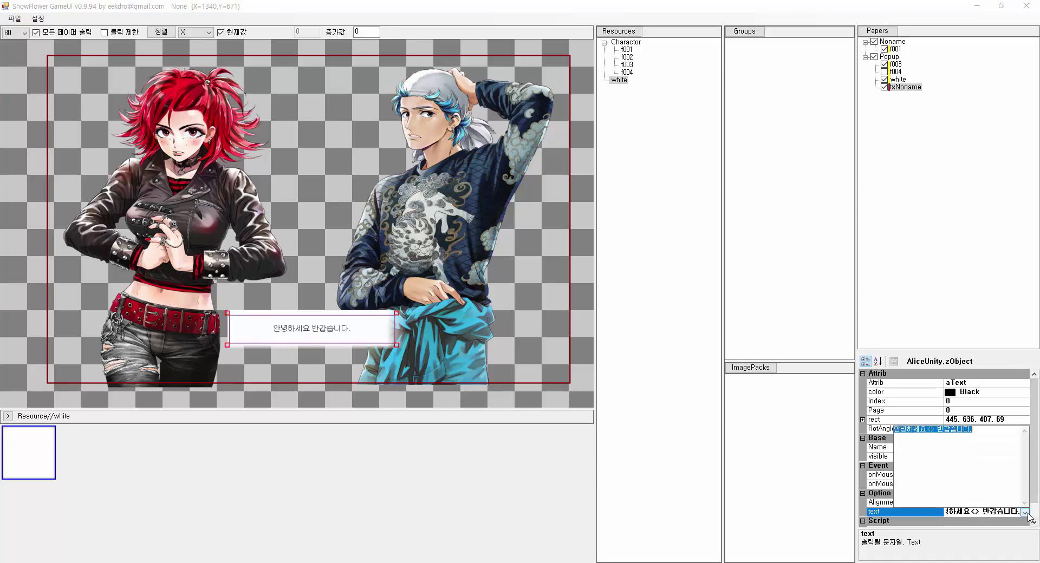
{"action": "left_click", "coordinate": [936, 435]}
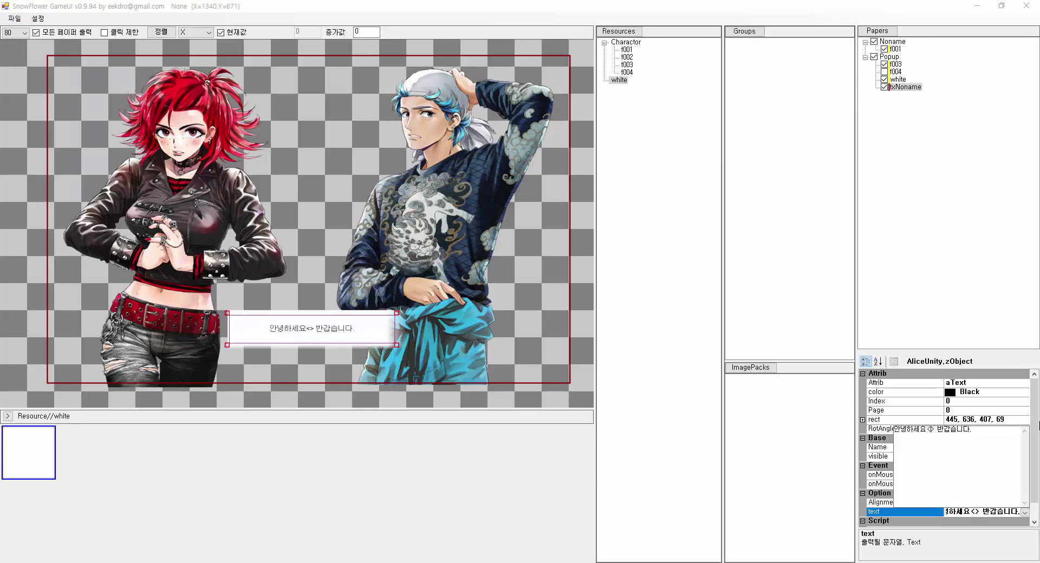
{"action": "type", "text": "color=red"}
Insert the closing tag </color> after 반갑 in the txNoname text and apply the edit
{"action": "left_click", "coordinate": [935, 429]}
{"action": "type", "text": "<color=red>"}
{"action": "key", "text": "BackSpace"}
{"action": "key", "text": "BackSpace"}
{"action": "key", "text": "BackSpace"}
{"action": "key", "text": "BackSpace"}
{"action": "type", "text": "/"}
{"action": "left_click", "coordinate": [1002, 512]}
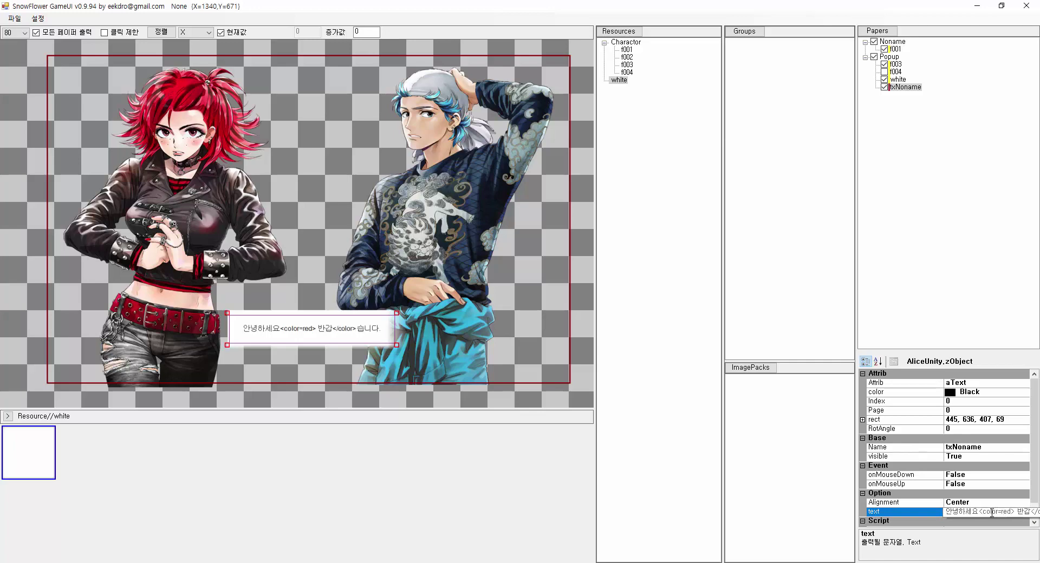
Save the project, switch to Unity and run the scene to test the colored text
{"action": "left_click", "coordinate": [14, 18]}
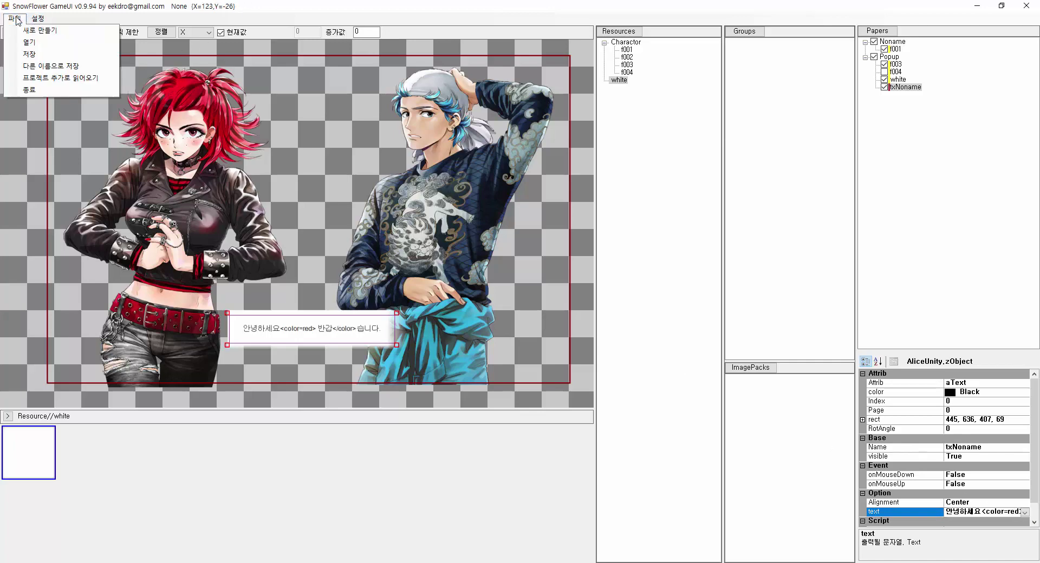
{"action": "left_click", "coordinate": [38, 55]}
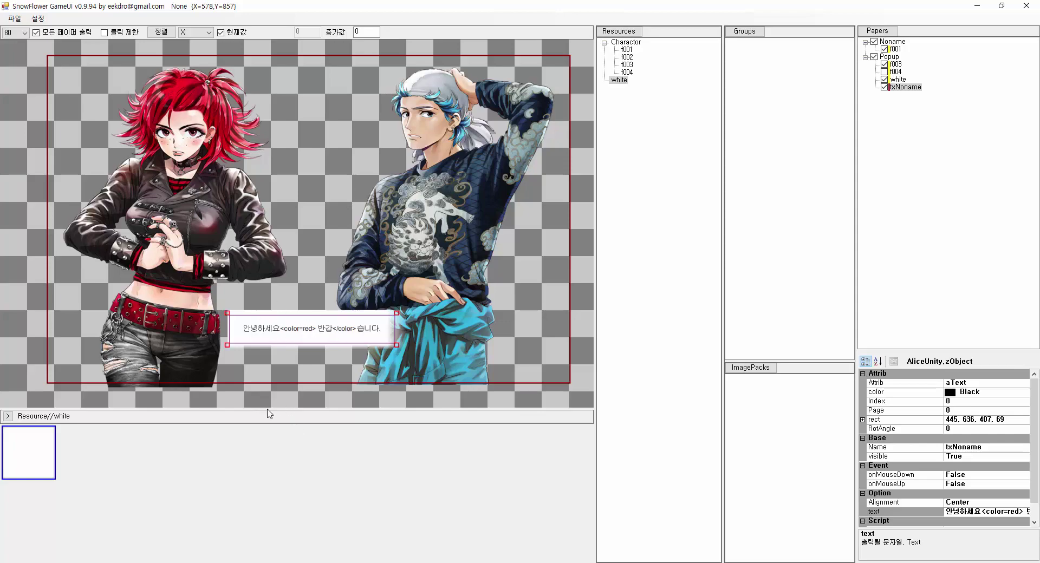
{"action": "left_click", "coordinate": [195, 562]}
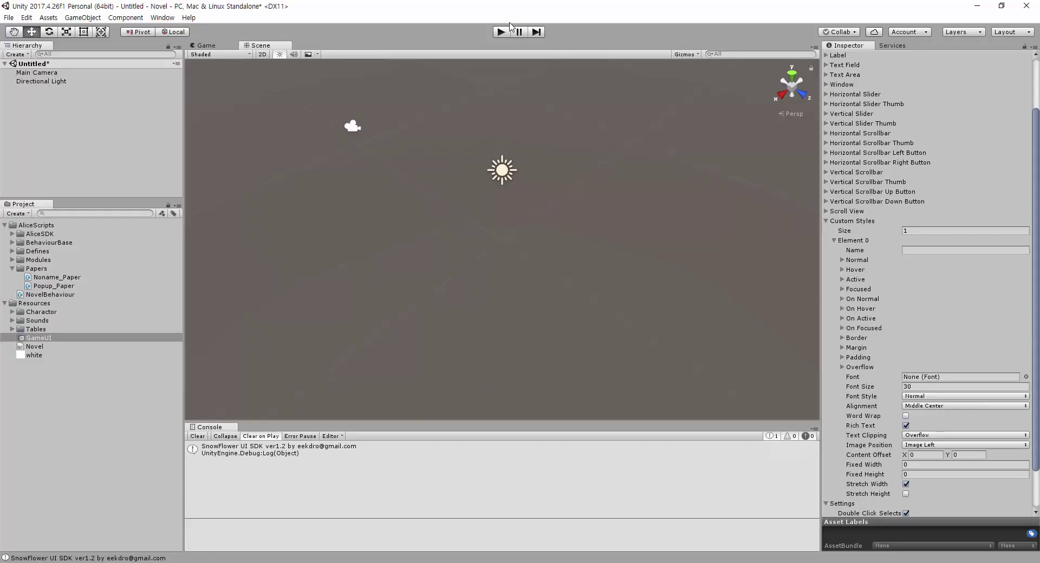
{"action": "left_click", "coordinate": [501, 32]}
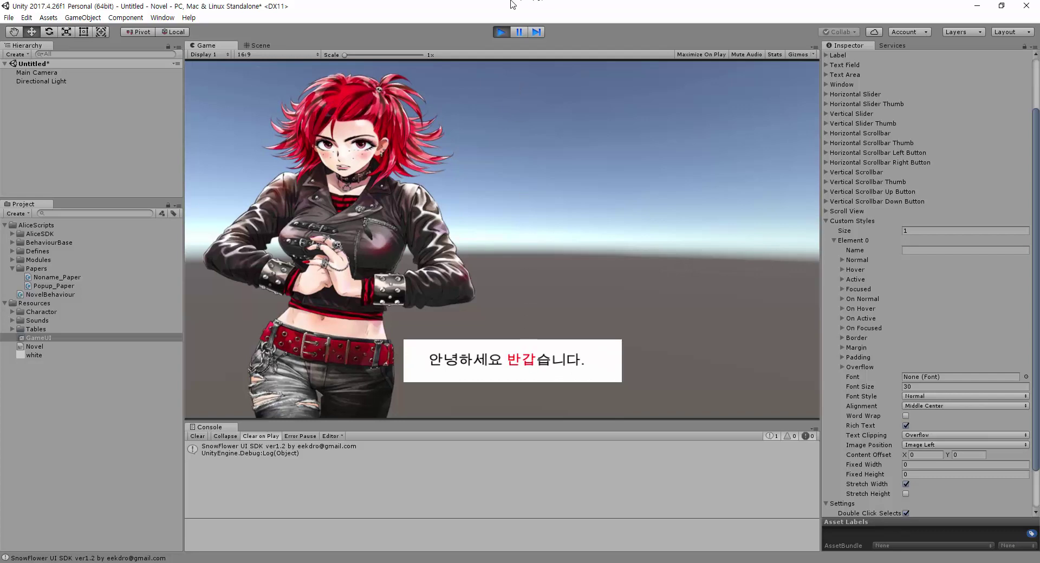
Stop the Unity scene and open tbScripts.xml from the SnowFlower Scripts folder in Notepad
{"action": "left_click", "coordinate": [502, 32]}
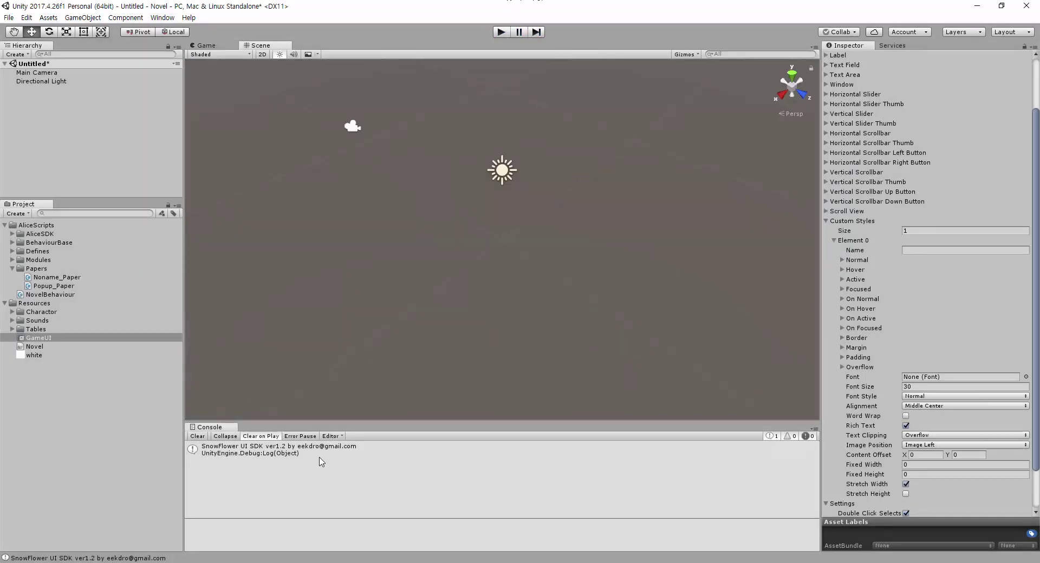
{"action": "key", "text": "alt+Tab"}
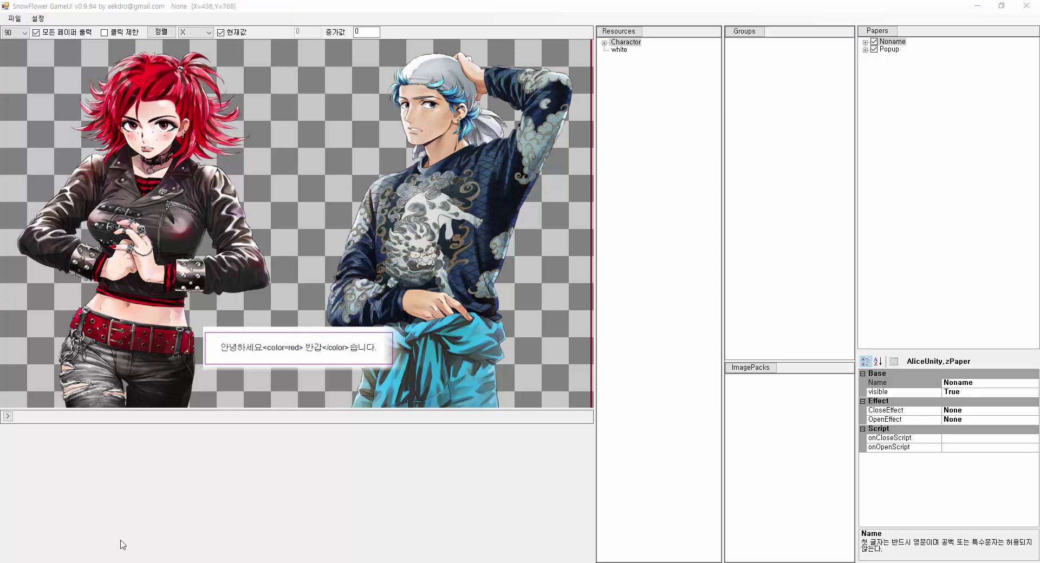
{"action": "left_click", "coordinate": [111, 562]}
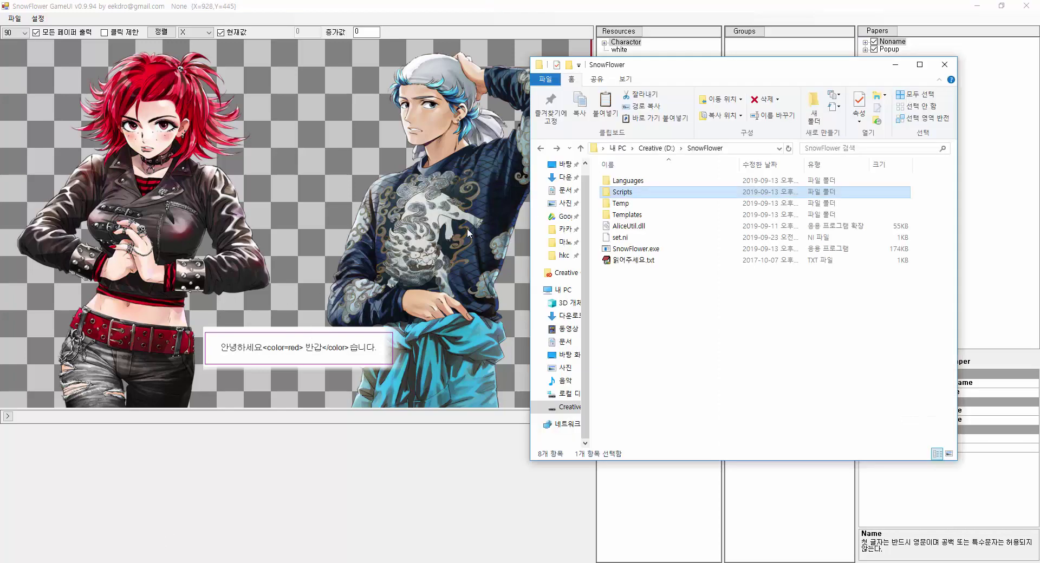
{"action": "double_click", "coordinate": [636, 195]}
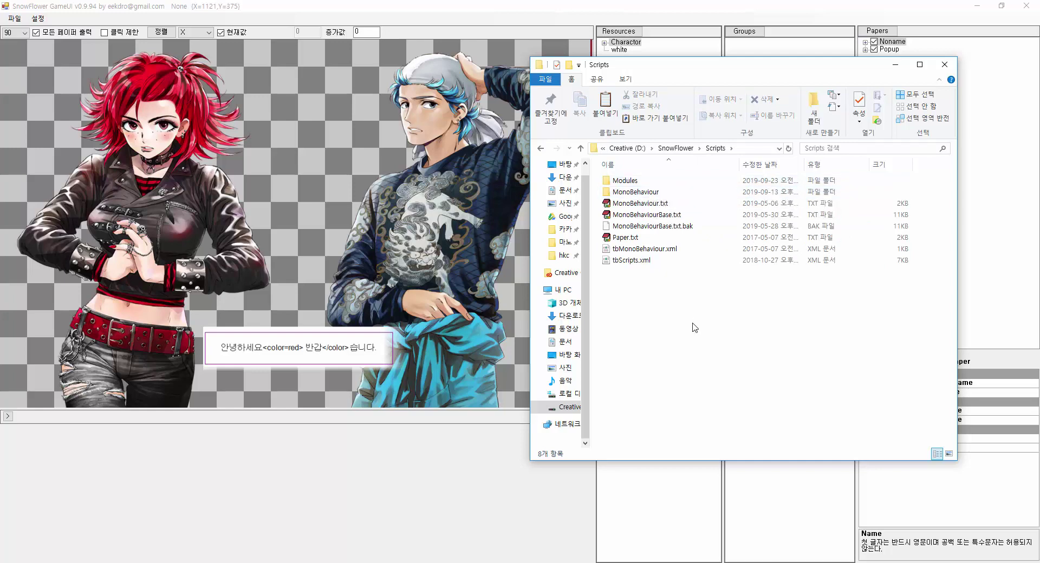
{"action": "right_click", "coordinate": [641, 260]}
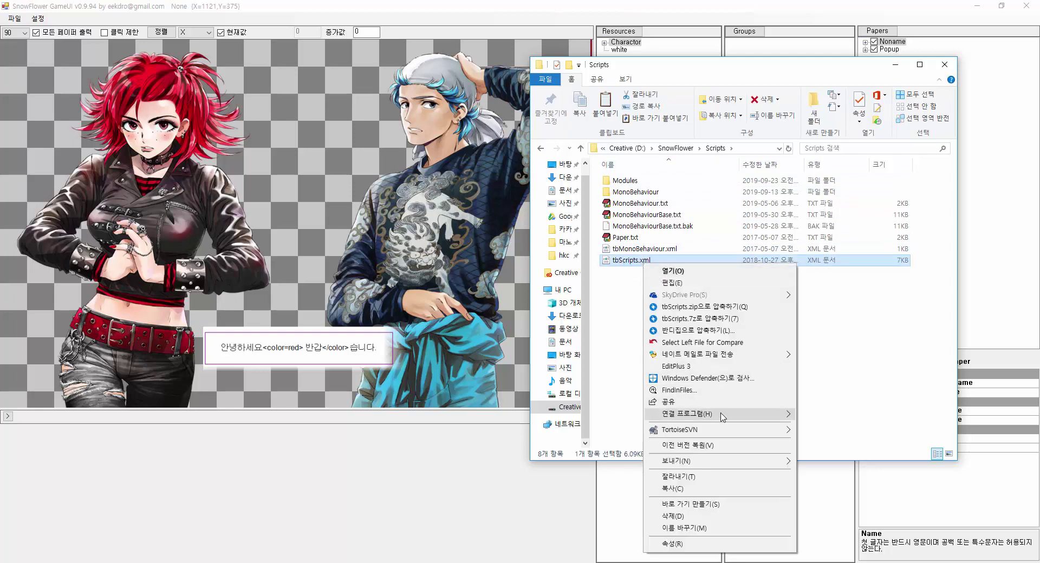
{"action": "mouse_move", "coordinate": [722, 415]}
{"action": "left_click", "coordinate": [818, 476]}
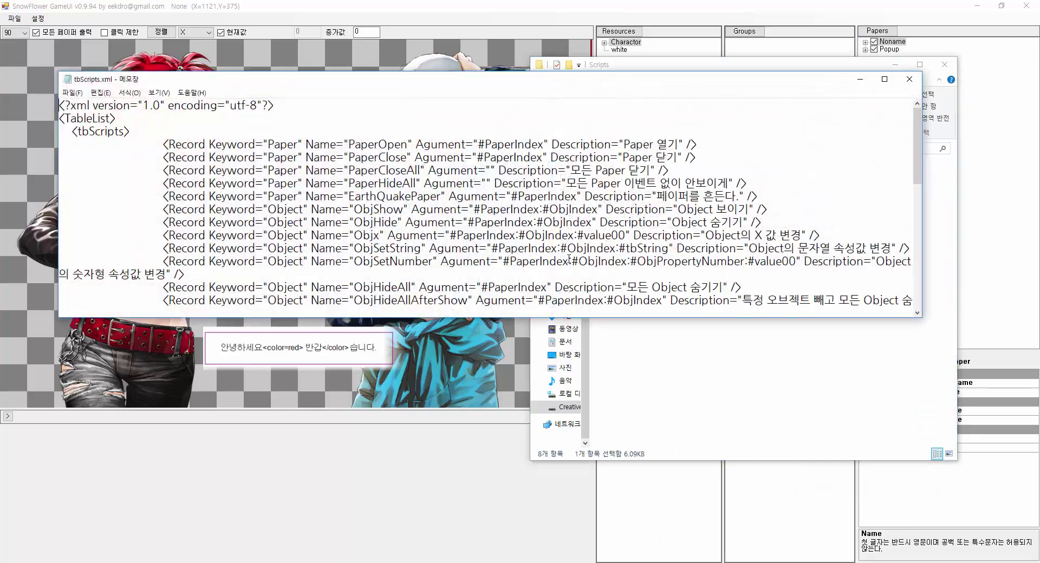
Examine the script records in tbScripts.xml, especially the PaperOpen name, Agument and Description fields, and close the file
{"action": "left_click", "coordinate": [369, 172]}
{"action": "scroll", "coordinate": [379, 190], "scroll_direction": "down", "scroll_amount": 10}
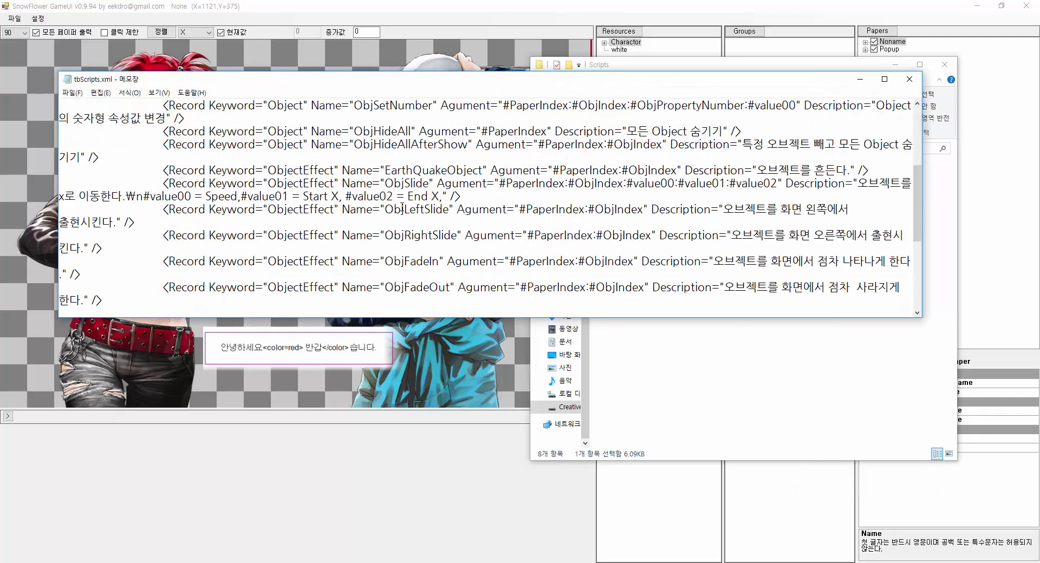
{"action": "scroll", "coordinate": [401, 207], "scroll_direction": "up", "scroll_amount": 9}
{"action": "scroll", "coordinate": [402, 208], "scroll_direction": "up", "scroll_amount": 1}
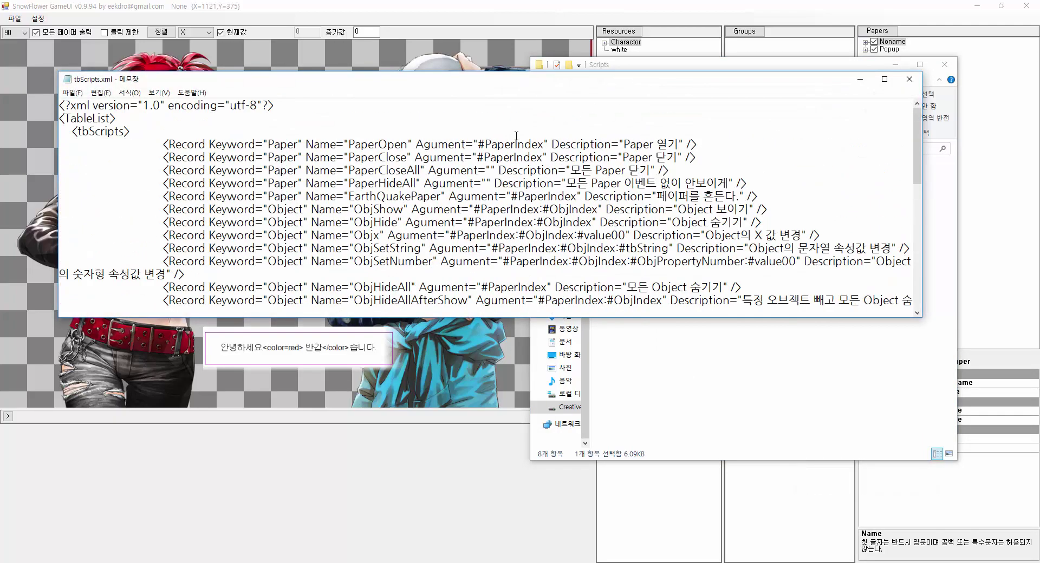
{"action": "double_click", "coordinate": [388, 146]}
{"action": "double_click", "coordinate": [512, 144]}
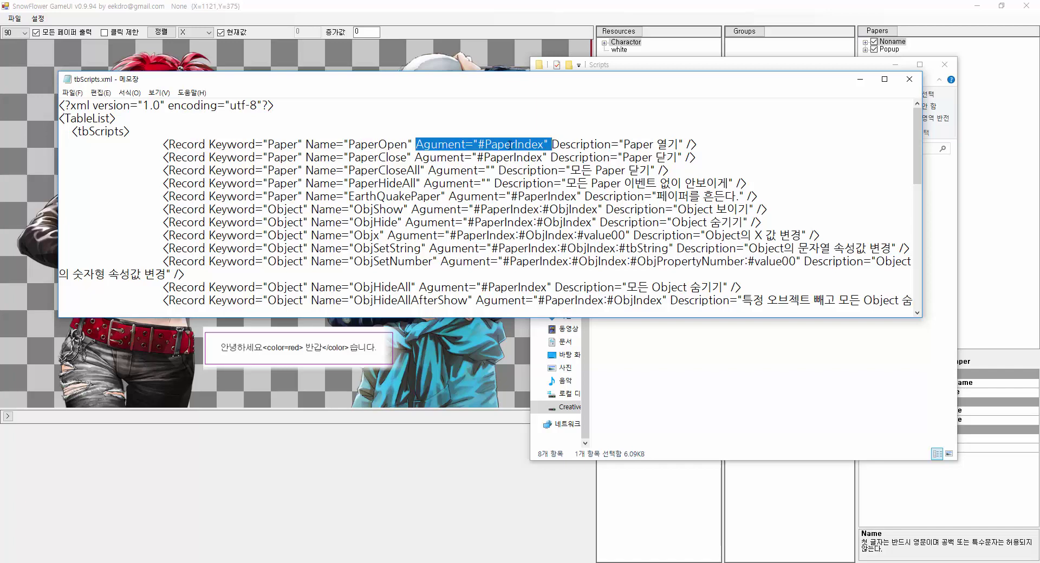
{"action": "double_click", "coordinate": [646, 143]}
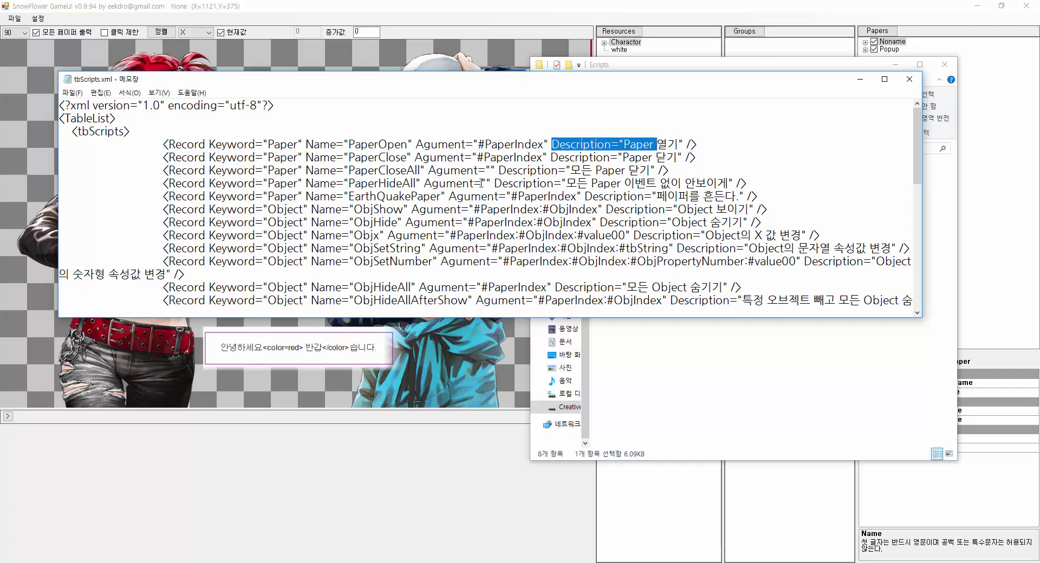
{"action": "left_click", "coordinate": [910, 79]}
Open the module file "ObjStrNovelEffect - 복사본.txt" from the Scripts Modules folder in Notepad
{"action": "left_click", "coordinate": [641, 182]}
{"action": "double_click", "coordinate": [640, 182]}
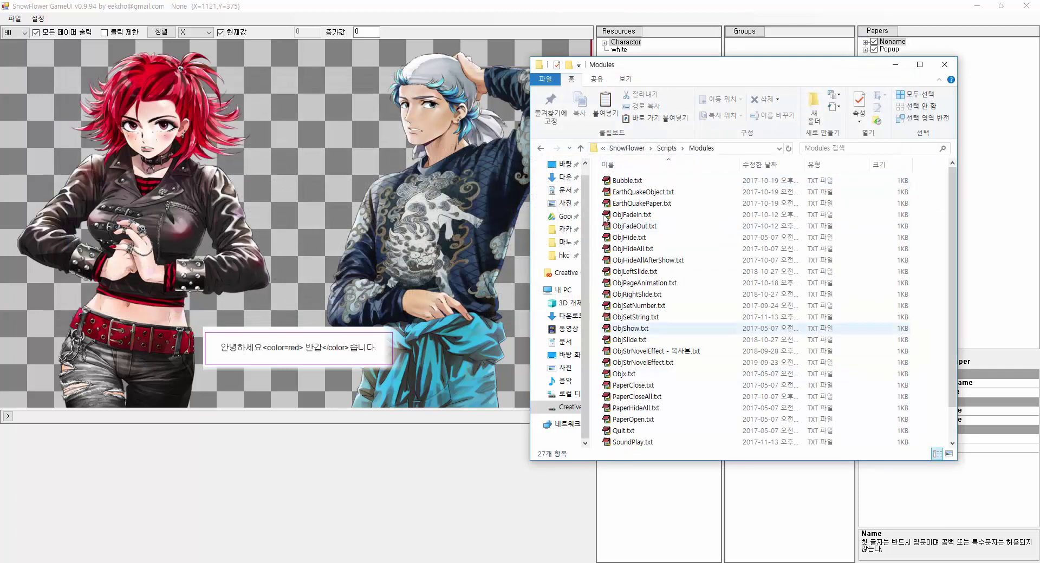
{"action": "scroll", "coordinate": [633, 330], "scroll_direction": "down", "scroll_amount": 1}
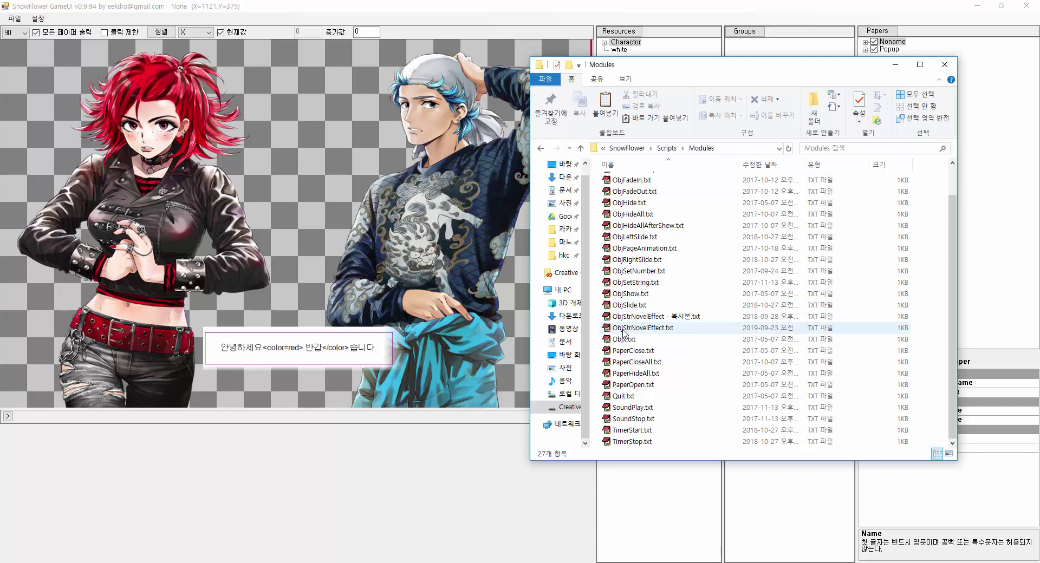
{"action": "right_click", "coordinate": [675, 320]}
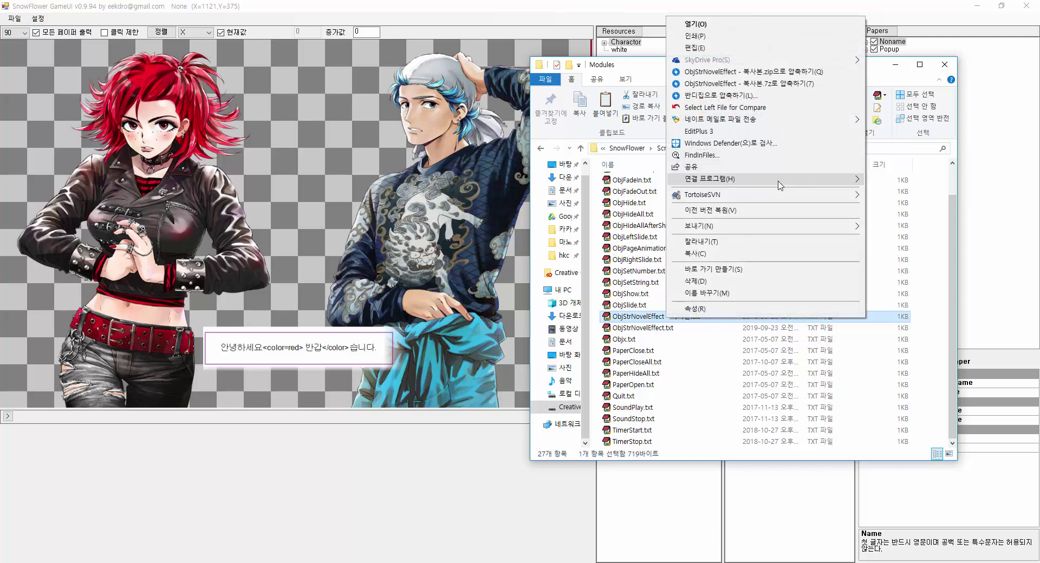
{"action": "mouse_move", "coordinate": [856, 180]}
{"action": "left_click", "coordinate": [896, 216]}
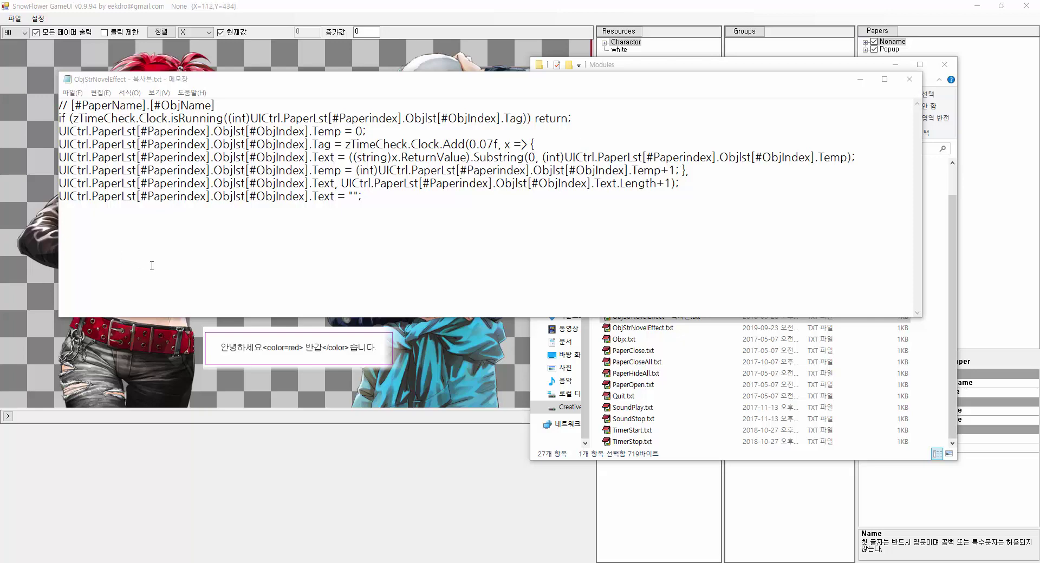
Replace the module code with "// [#PaperName].[#ObjName]" and "zUpdateUtil.Novel(UICtrl.PaperLst[#Paperindex].Objlst[#ObjIndex],UICtrl.PaperLst[#Paperindex].Objlst[#ObjIndex].Text);", save the file and close it
{"action": "left_click", "coordinate": [449, 226]}
{"action": "key", "text": "ctrl+a"}
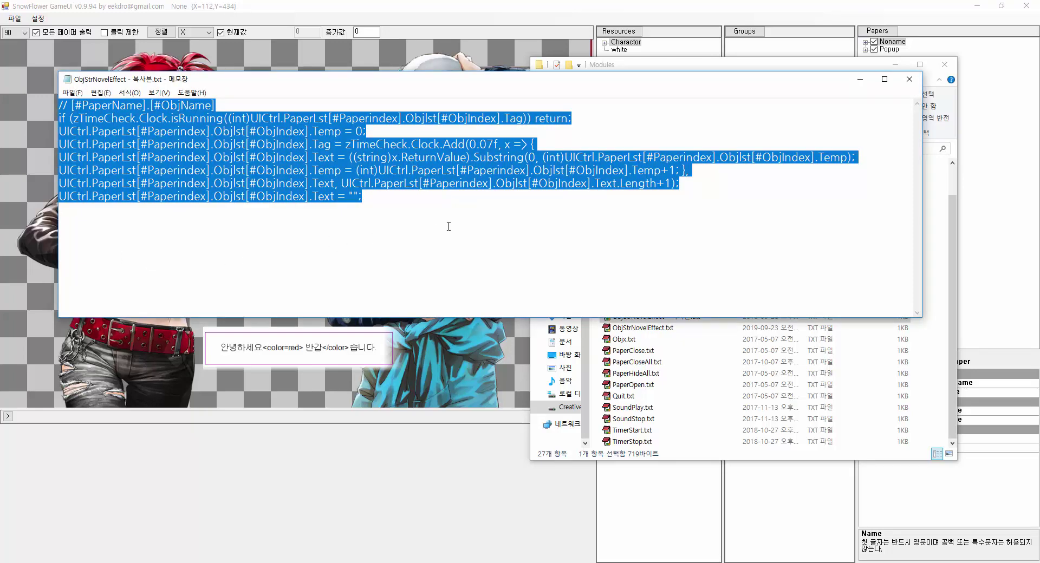
{"action": "type", "text": "// [#PaperName].[#ObjName] zUpdateUtil.Novel(UICtrl.PaperLst[#Paperindex].Objlst[#ObjIndex],UICtrl.PaperLst[#Paperindex].Objlst[#ObjIndex].Text);"}
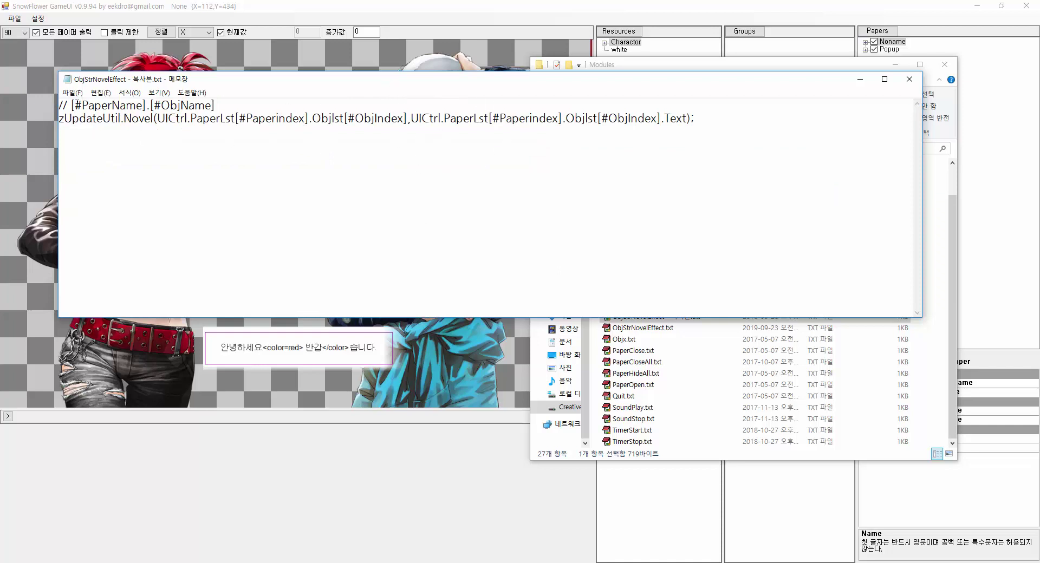
{"action": "left_click", "coordinate": [72, 92]}
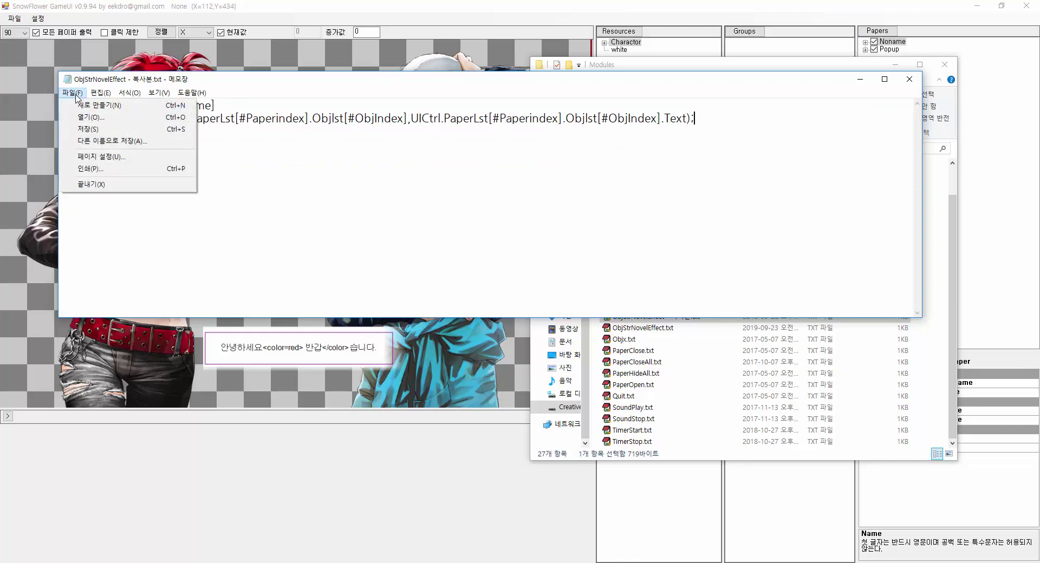
{"action": "left_click", "coordinate": [100, 130]}
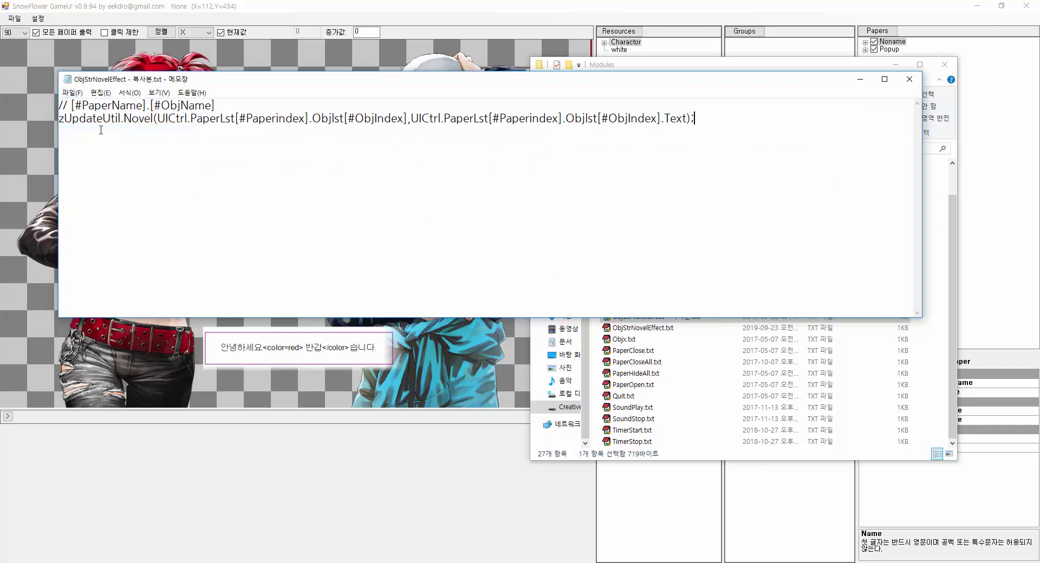
{"action": "left_click", "coordinate": [911, 81]}
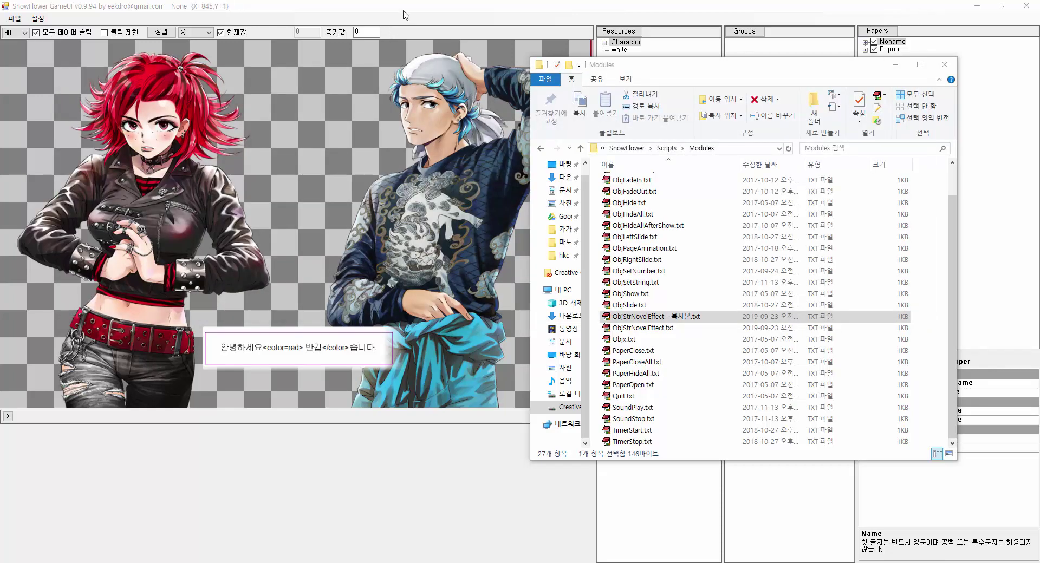
Close SnowFlower and the untitled Notepad note about SnowFlower scripts without saving the note
{"action": "left_click", "coordinate": [1027, 6]}
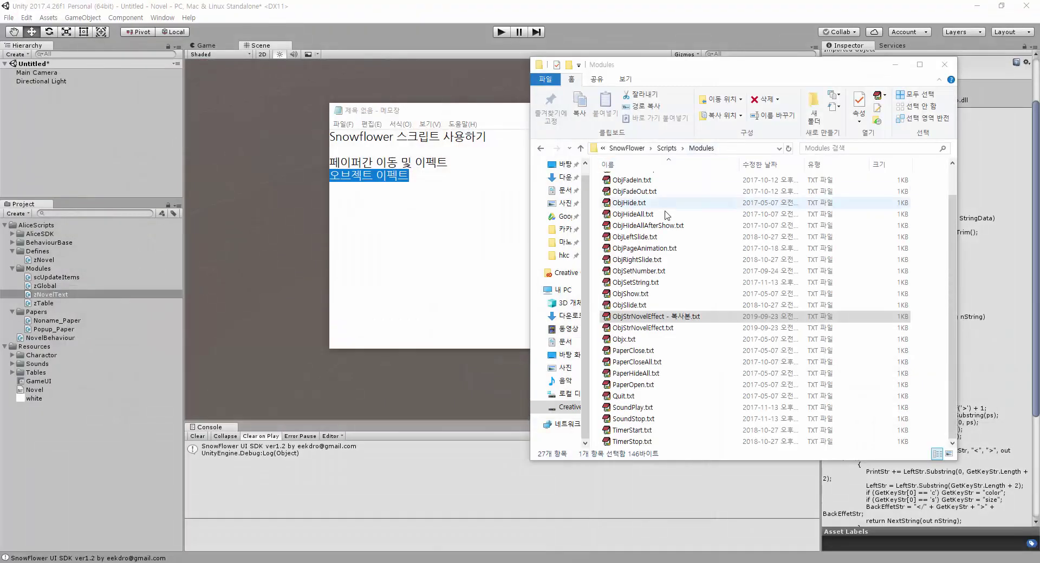
{"action": "left_click", "coordinate": [475, 115]}
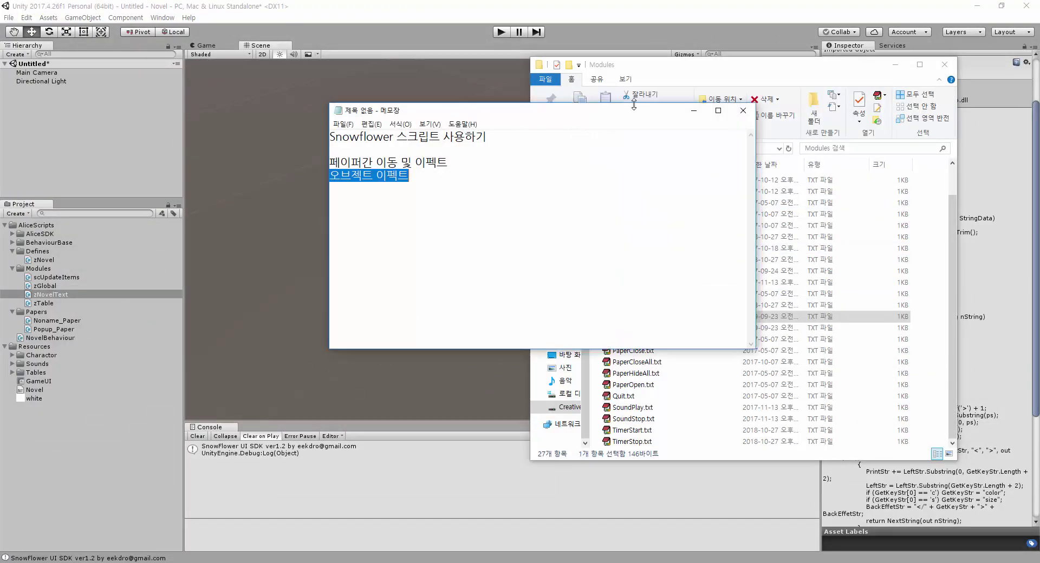
{"action": "left_click", "coordinate": [743, 110]}
{"action": "left_click", "coordinate": [530, 287]}
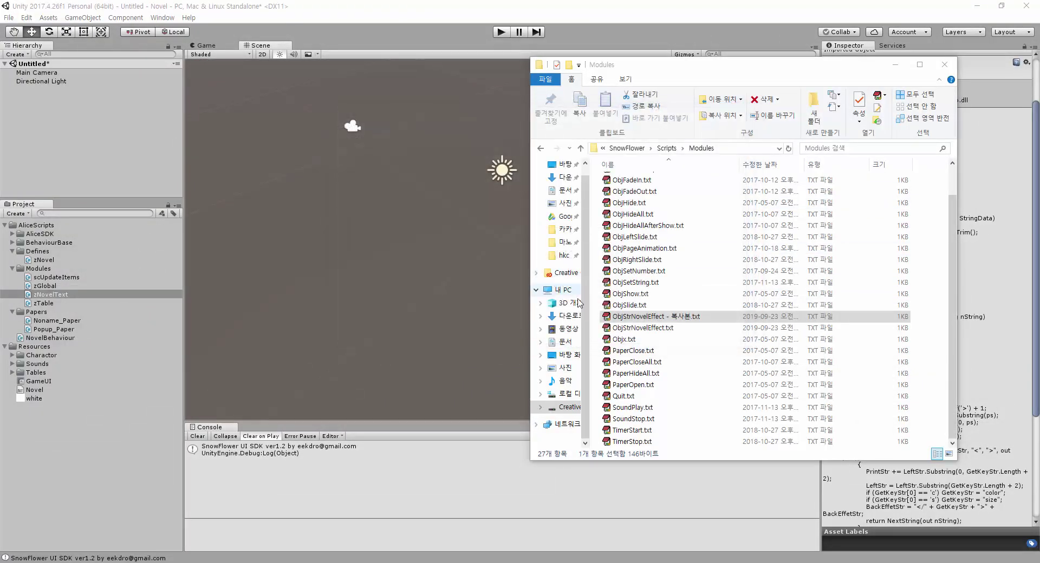
Launch SnowFlower.exe from the SnowFlower folder and load the recent Novel.xml project
{"action": "left_click", "coordinate": [627, 148]}
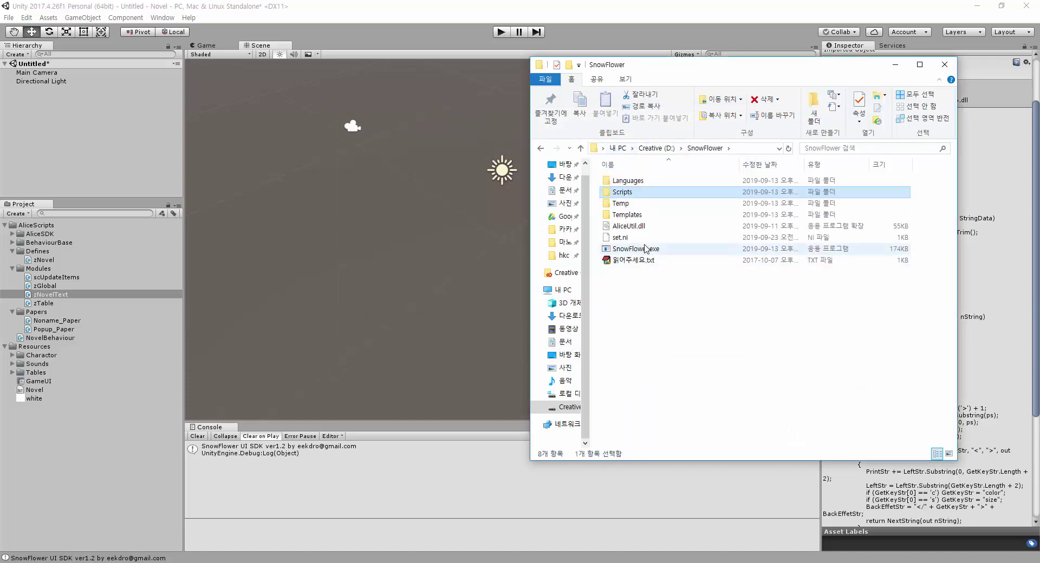
{"action": "left_click", "coordinate": [638, 250]}
{"action": "double_click", "coordinate": [638, 249]}
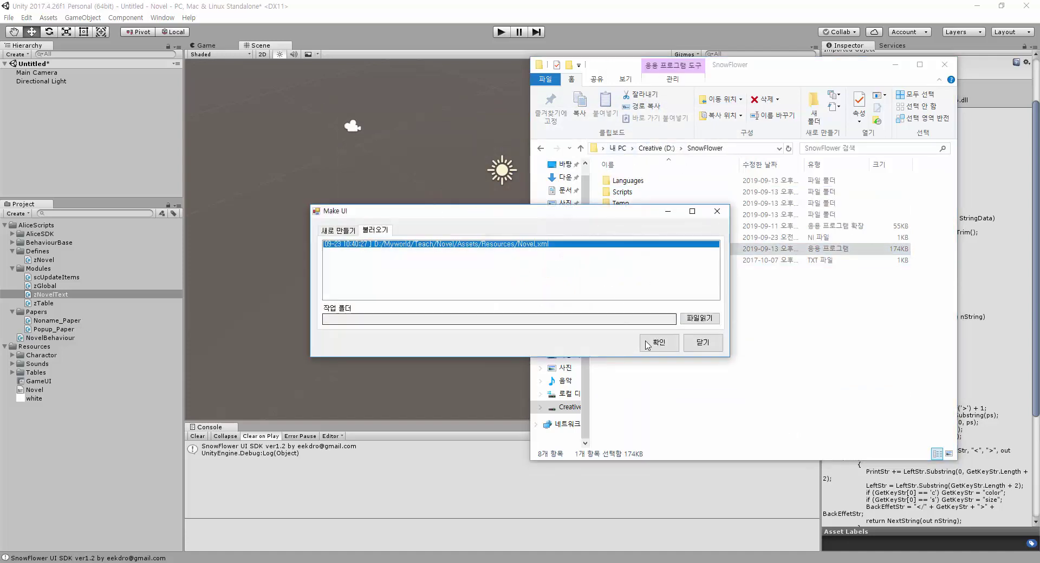
{"action": "left_click", "coordinate": [655, 341]}
Save the reloaded project, switch to Unity, run the scene and trigger the red-haired character's script
{"action": "left_click", "coordinate": [47, 51]}
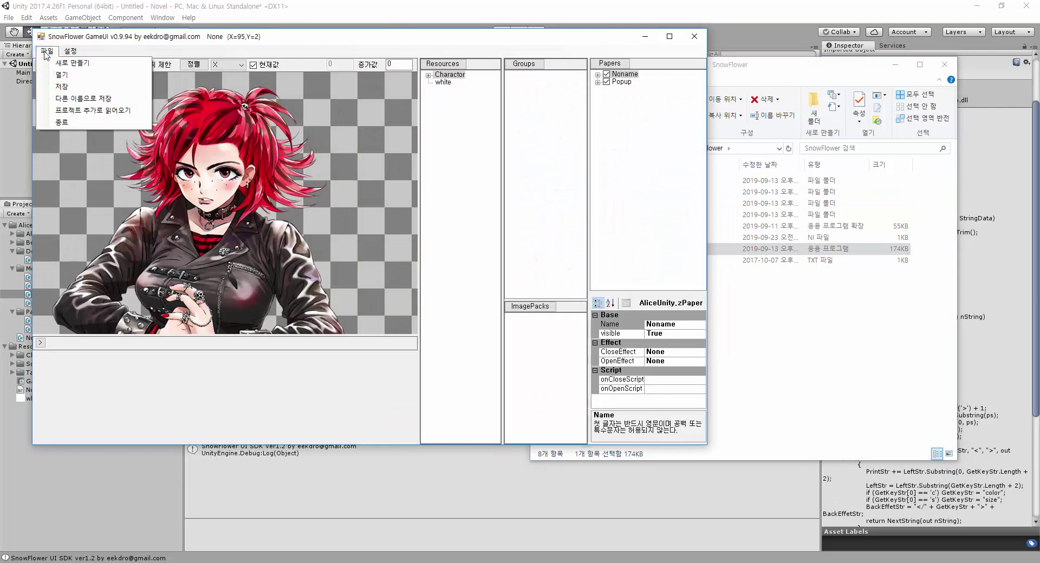
{"action": "left_click", "coordinate": [63, 91]}
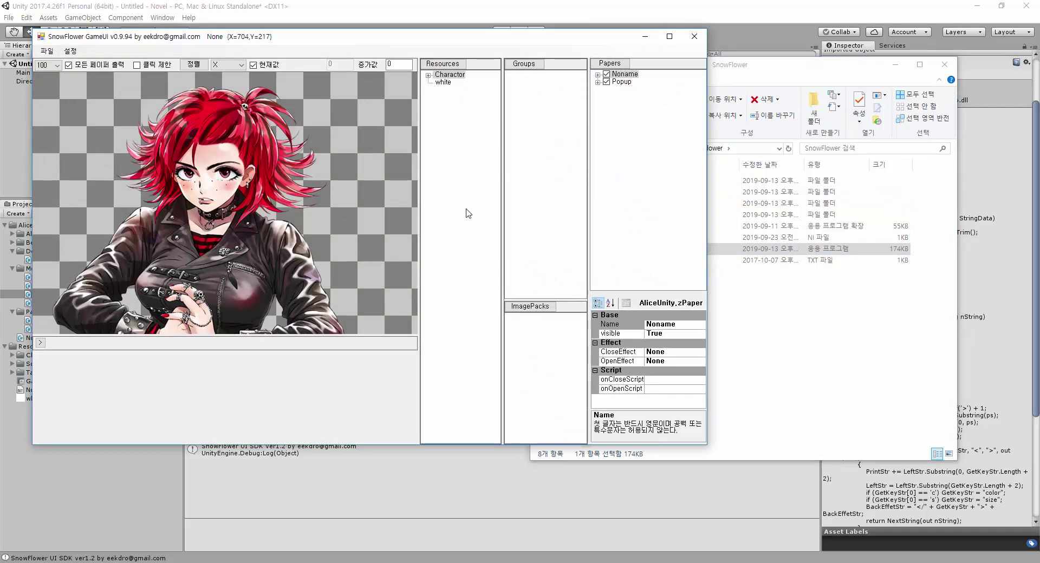
{"action": "left_click", "coordinate": [399, 17]}
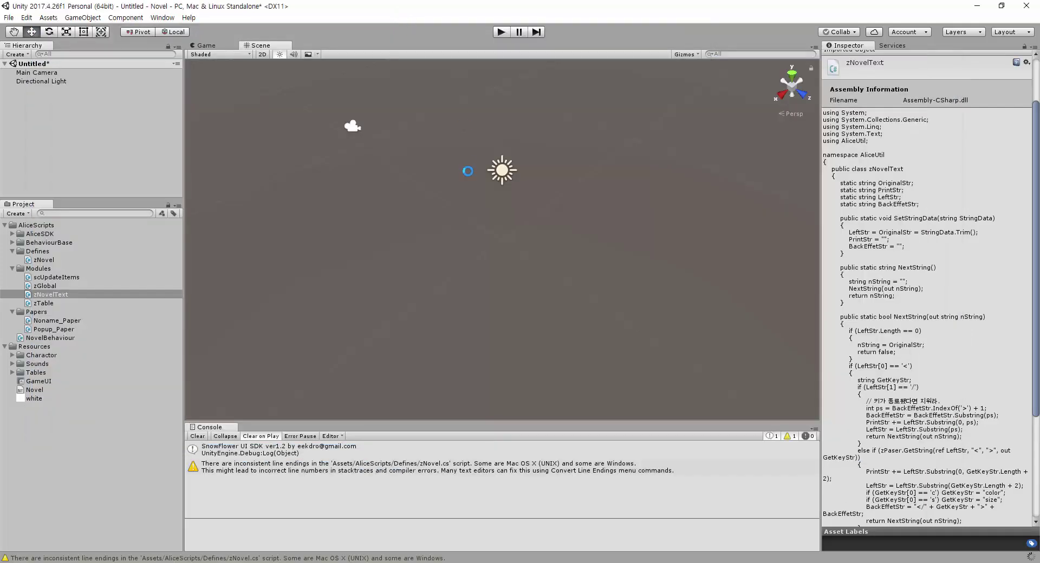
{"action": "left_click", "coordinate": [501, 32]}
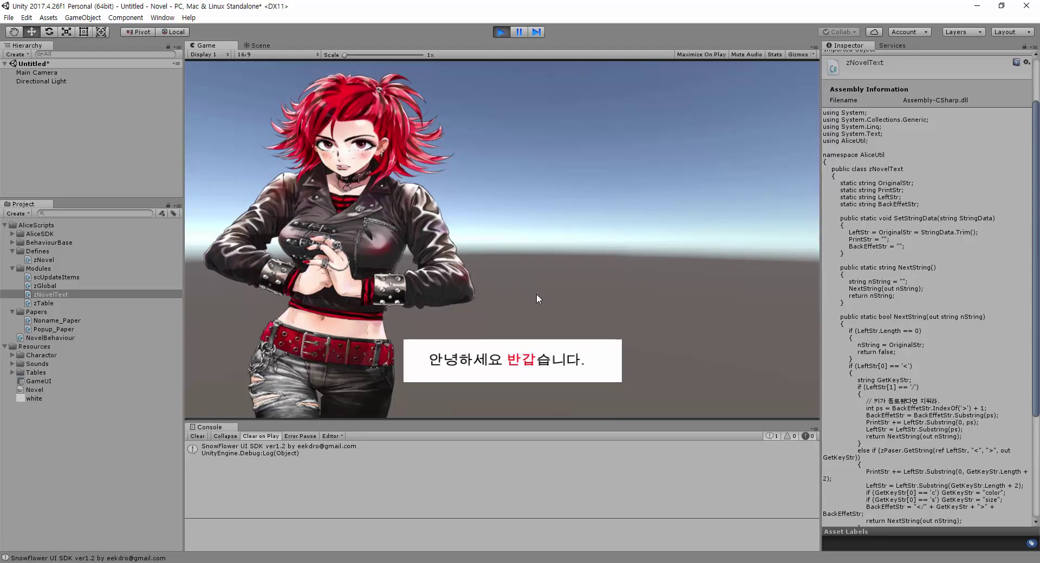
{"action": "left_click", "coordinate": [358, 235]}
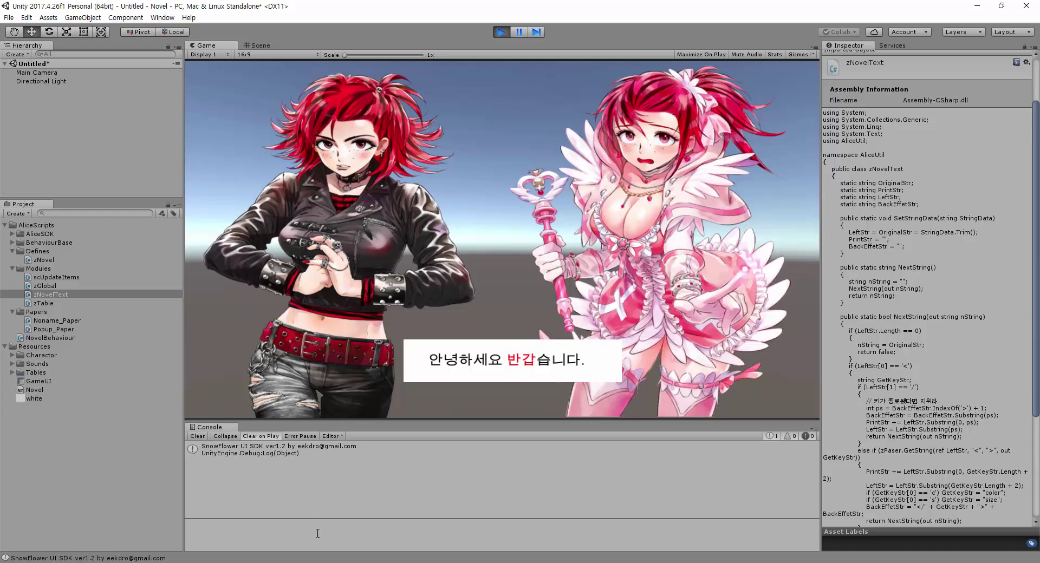
Maximize the SnowFlower window, return to Unity and stop the running scene
{"action": "left_click", "coordinate": [320, 562]}
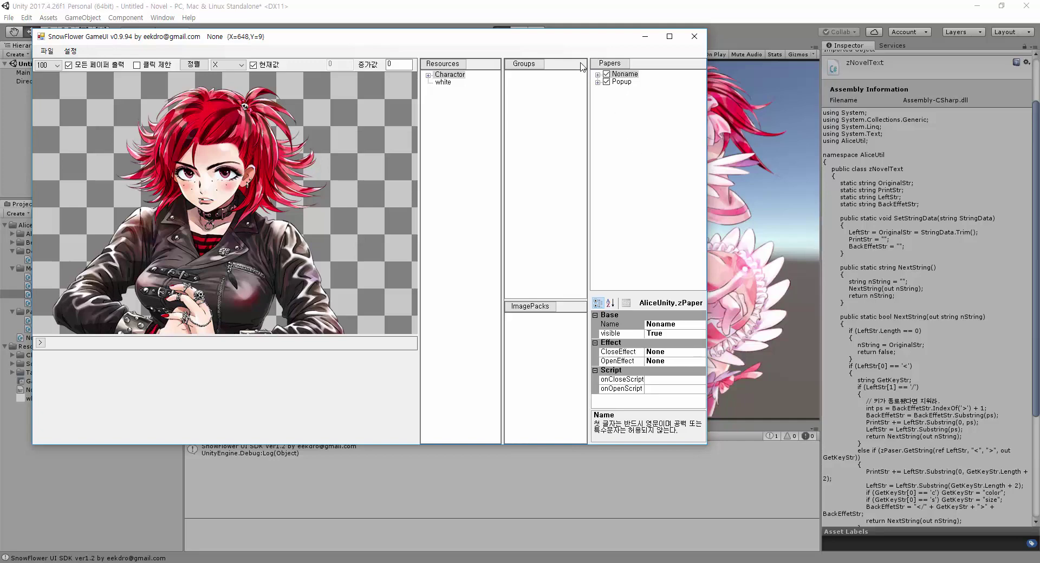
{"action": "double_click", "coordinate": [576, 36]}
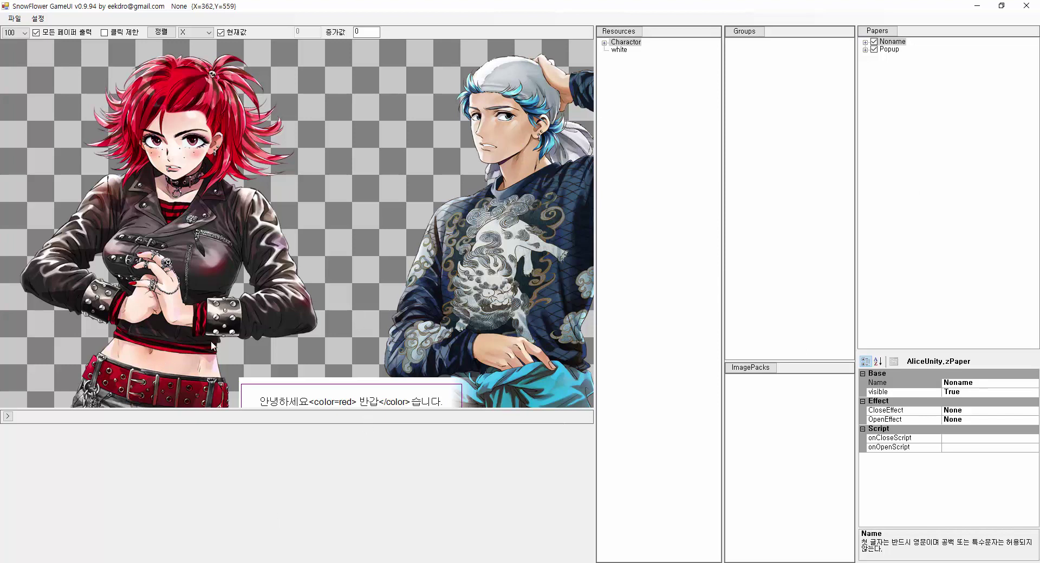
{"action": "mouse_move", "coordinate": [306, 562]}
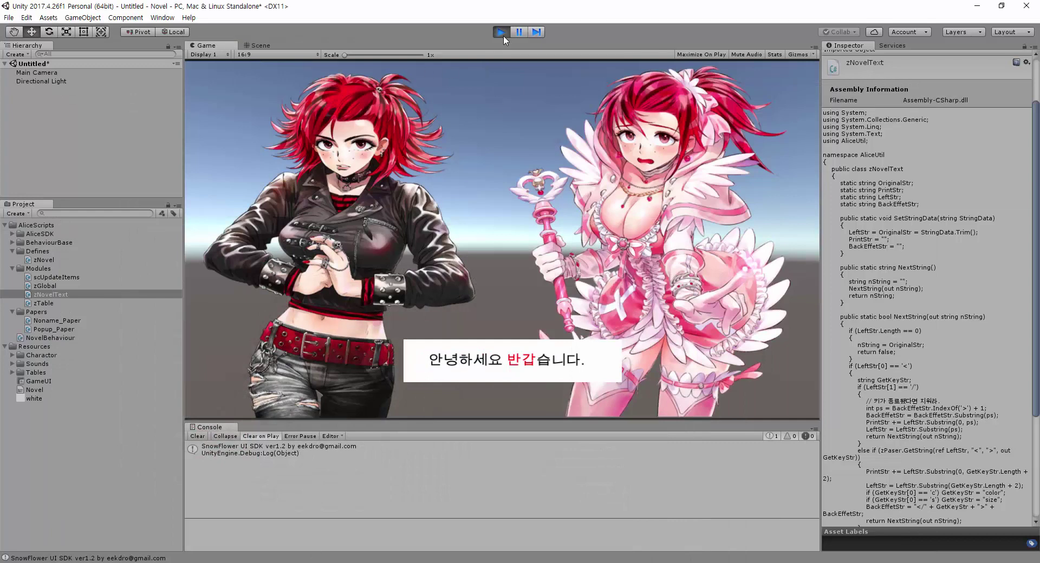
{"action": "left_click", "coordinate": [502, 35]}
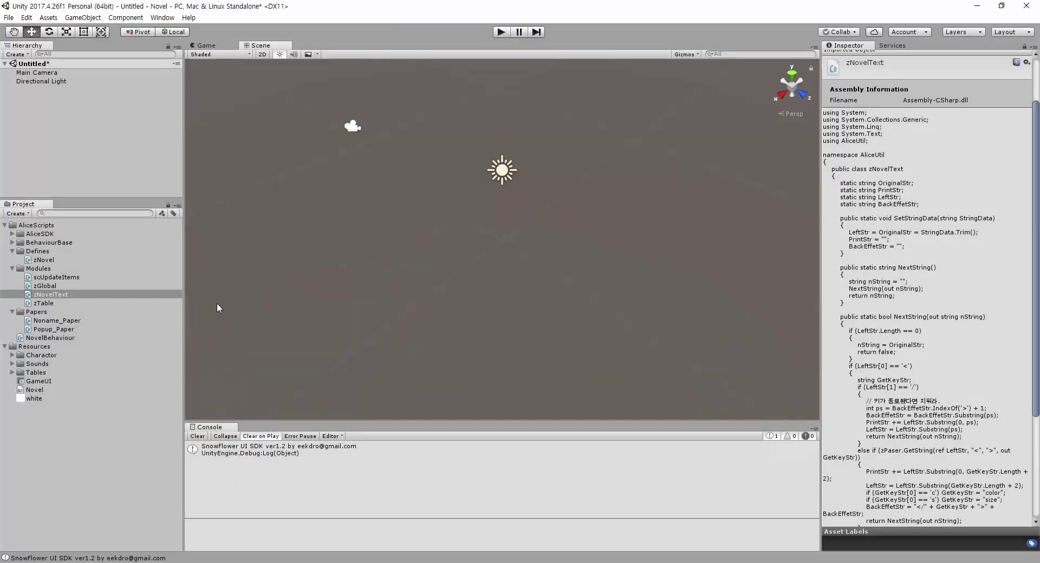
Expand the Tables folder under Resources in the Unity project
{"action": "left_click", "coordinate": [38, 366]}
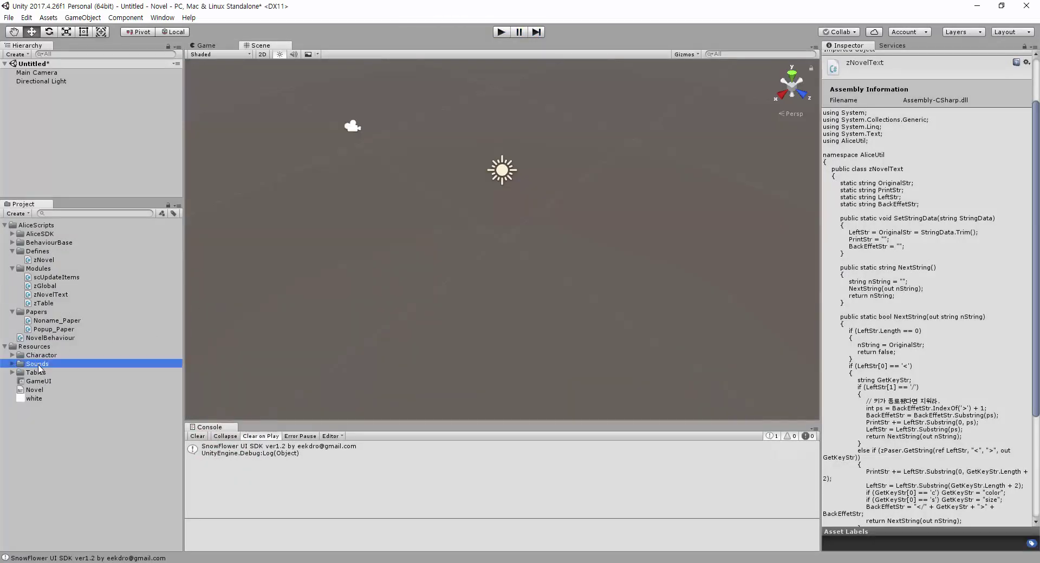
{"action": "left_click", "coordinate": [37, 373]}
{"action": "left_click", "coordinate": [12, 373]}
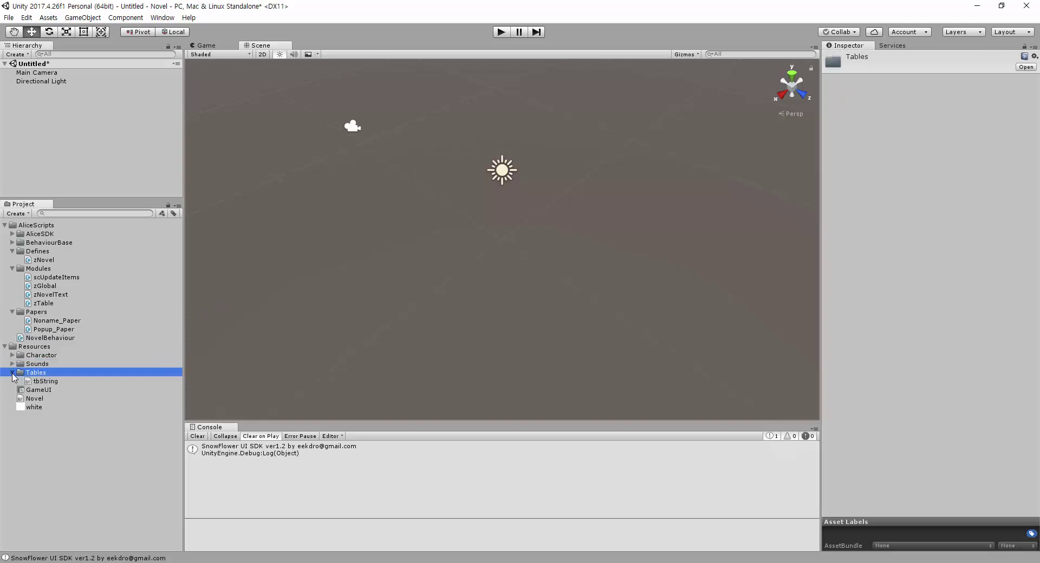
Open the tbString table in Visual Studio and normalize the line endings of zNovel.cs to Windows (CR LF)
{"action": "left_click", "coordinate": [48, 382]}
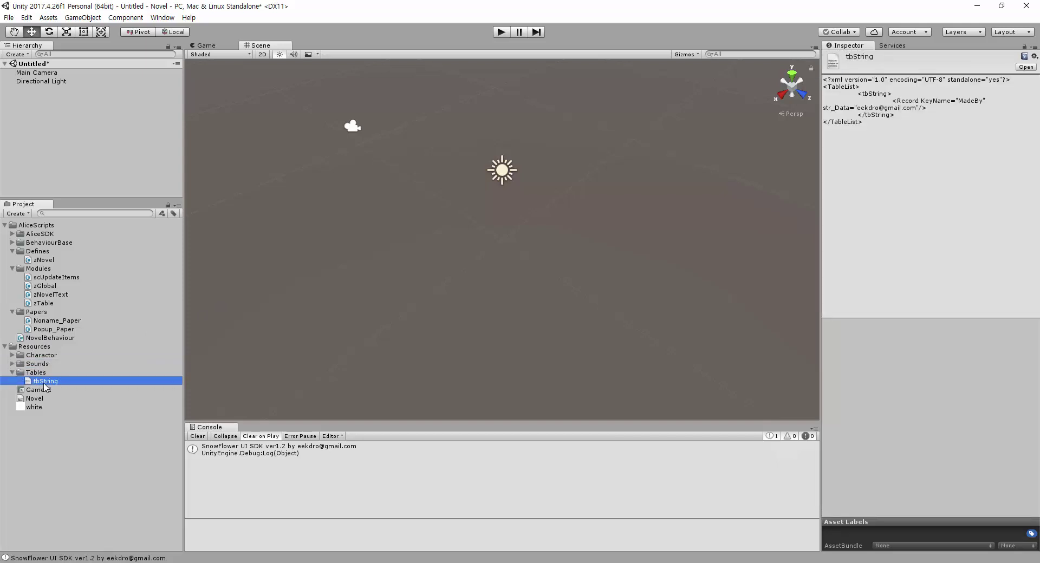
{"action": "right_click", "coordinate": [56, 386]}
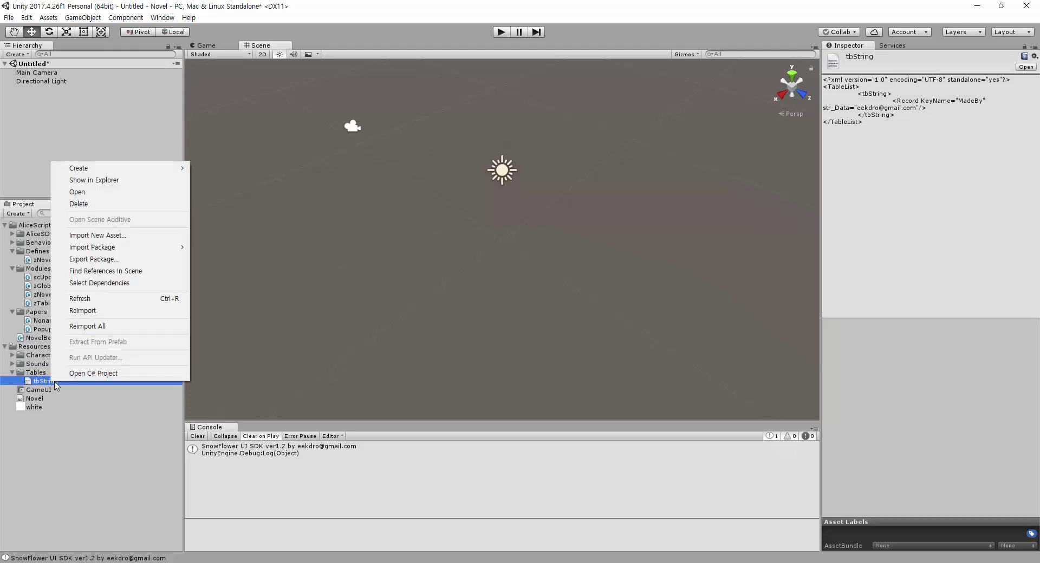
{"action": "left_click", "coordinate": [354, 354]}
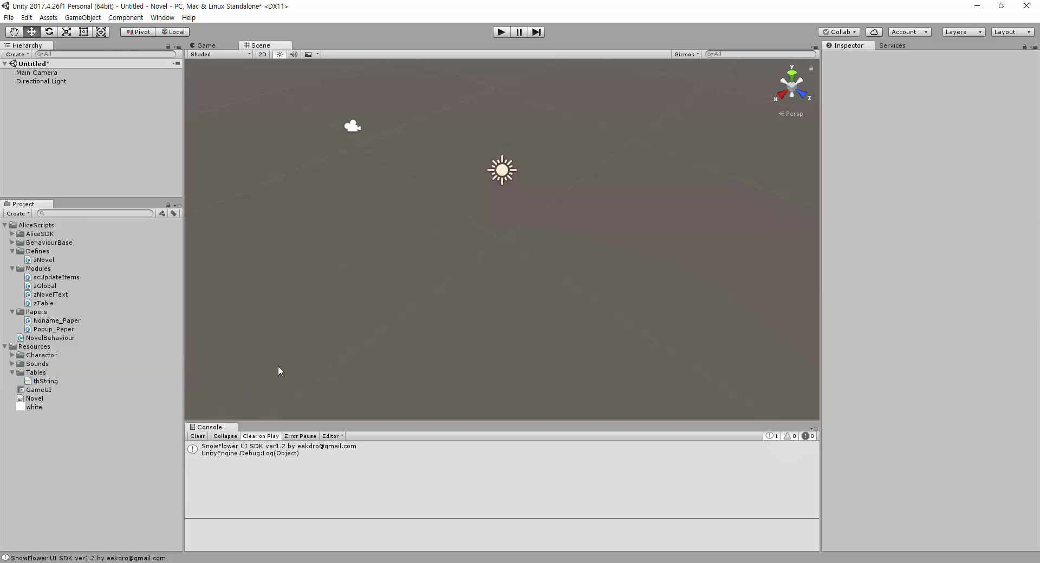
{"action": "left_click", "coordinate": [42, 381]}
{"action": "double_click", "coordinate": [42, 383]}
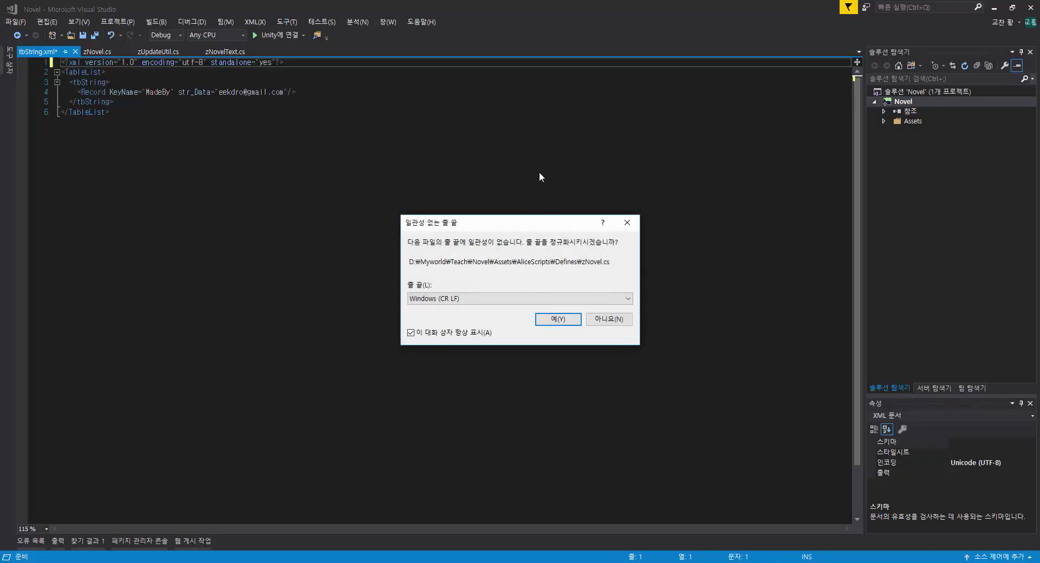
{"action": "left_click", "coordinate": [562, 319]}
Duplicate the MadeBy record onto a new line below it in tbString.xml
{"action": "left_click", "coordinate": [236, 92]}
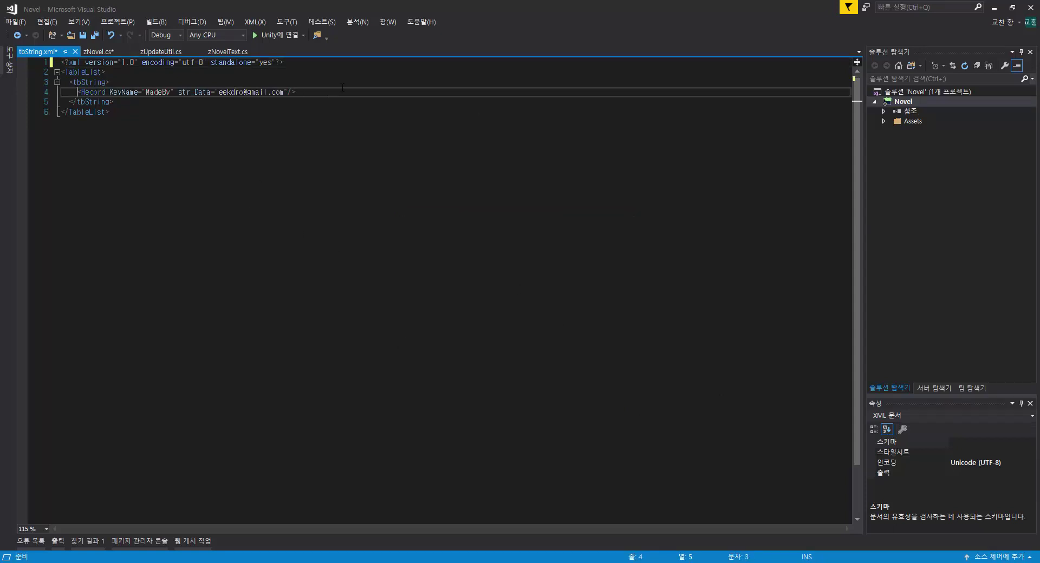
{"action": "key", "text": "shift+End"}
{"action": "key", "text": "ctrl+c"}
{"action": "key", "text": "End"}
{"action": "key", "text": "Return"}
{"action": "key", "text": "ctrl+v"}
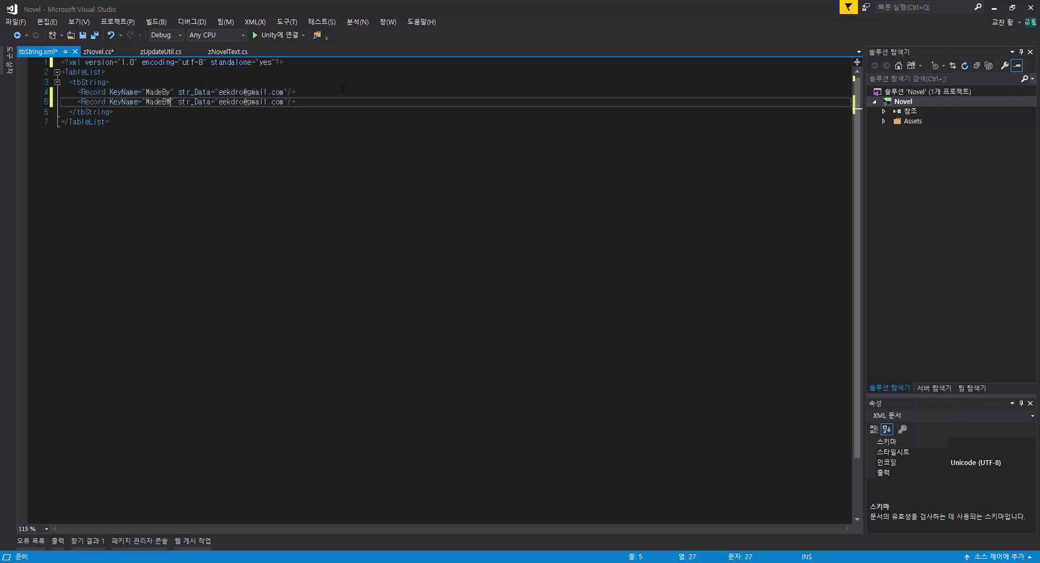
Set the duplicated record's KeyName to aaa
{"action": "key", "text": "BackSpace"}
{"action": "key", "text": "BackSpace"}
{"action": "key", "text": "BackSpace"}
{"action": "key", "text": "BackSpace"}
{"action": "key", "text": "BackSpace"}
{"action": "key", "text": "BackSpace"}
{"action": "type", "text": "A"}
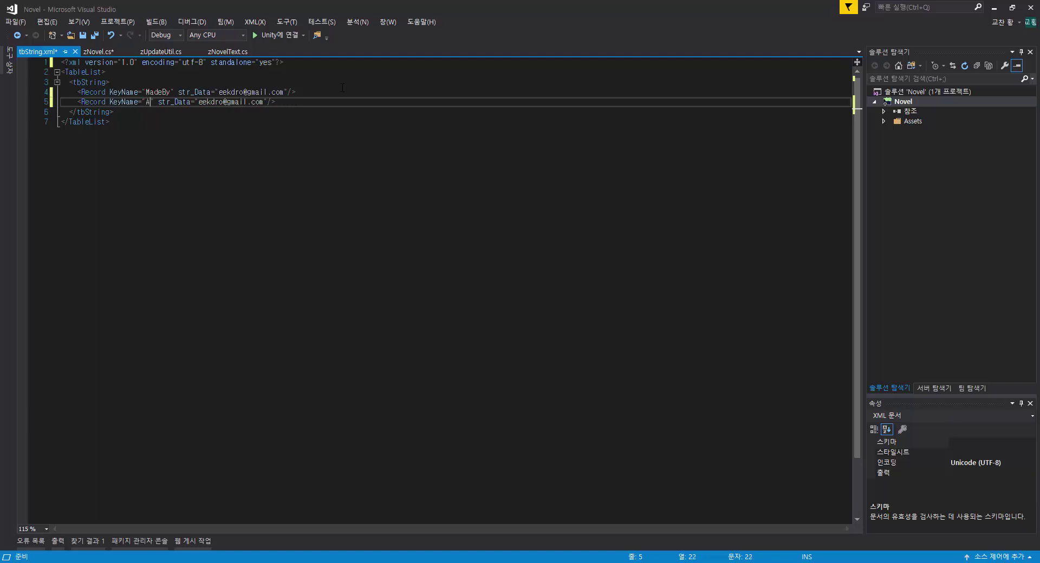
{"action": "key", "text": "BackSpace"}
{"action": "type", "text": "aa"}
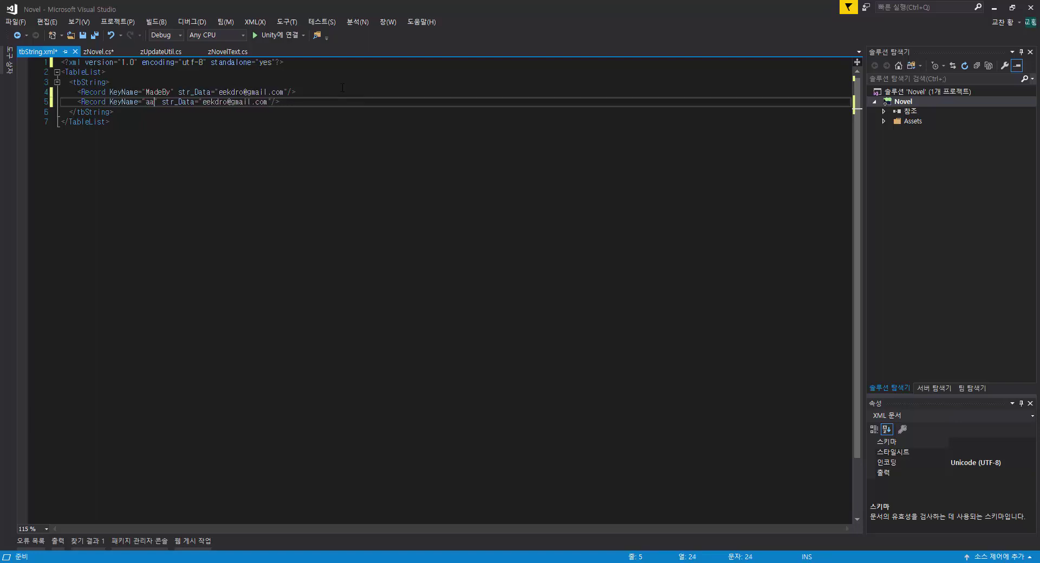
{"action": "type", "text": "a"}
Set the aaa record's str_Data to "안녕하세요. 반갑습니다.", save tbString.xml and switch to SnowFlower
{"action": "key", "text": "shift+End"}
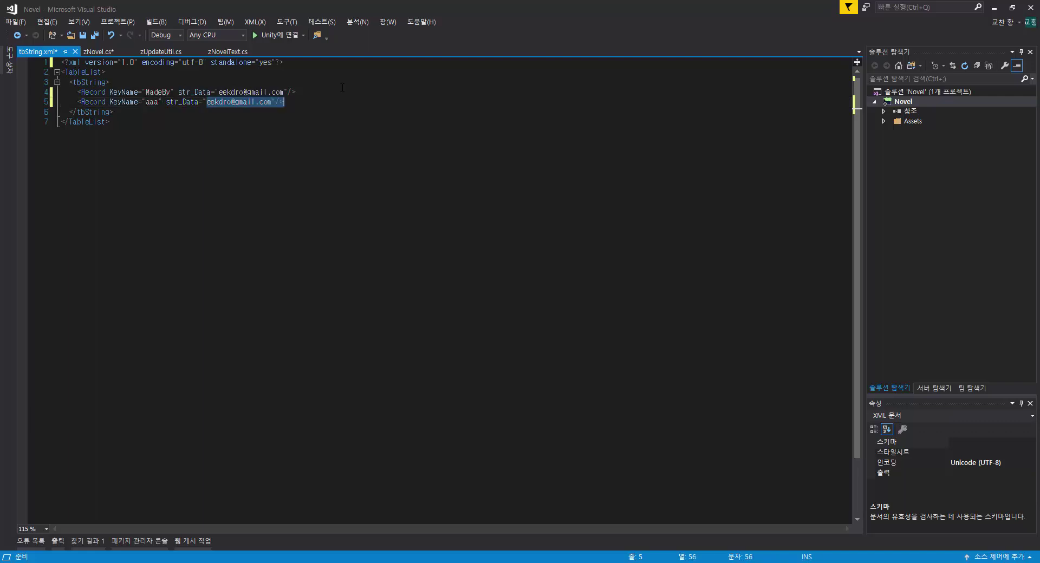
{"action": "key", "text": "Delete"}
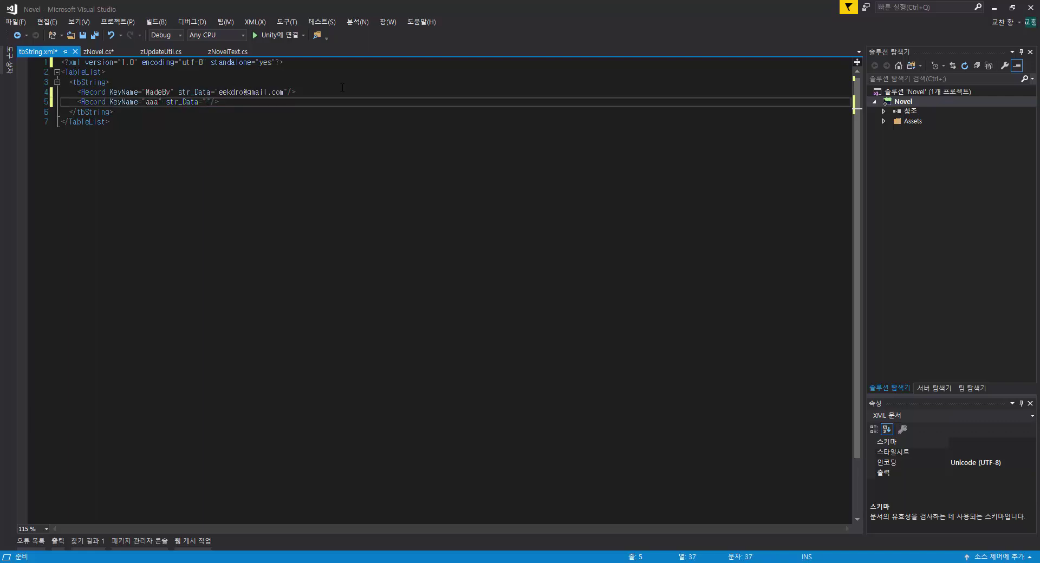
{"action": "type", "text": "안녕하세요. 반갑습니다."}
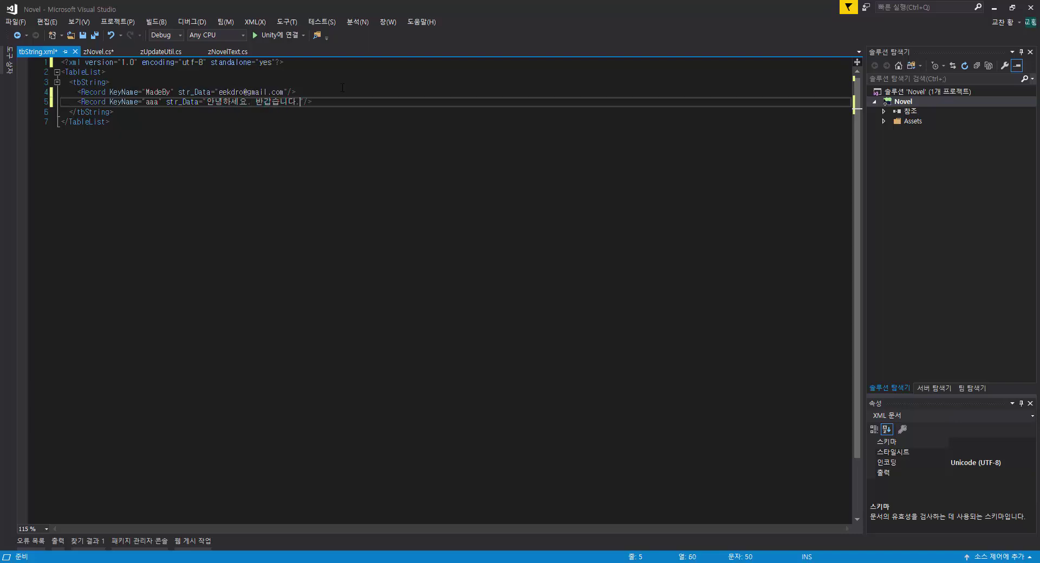
{"action": "key", "text": "ctrl+s"}
{"action": "left_click", "coordinate": [344, 85]}
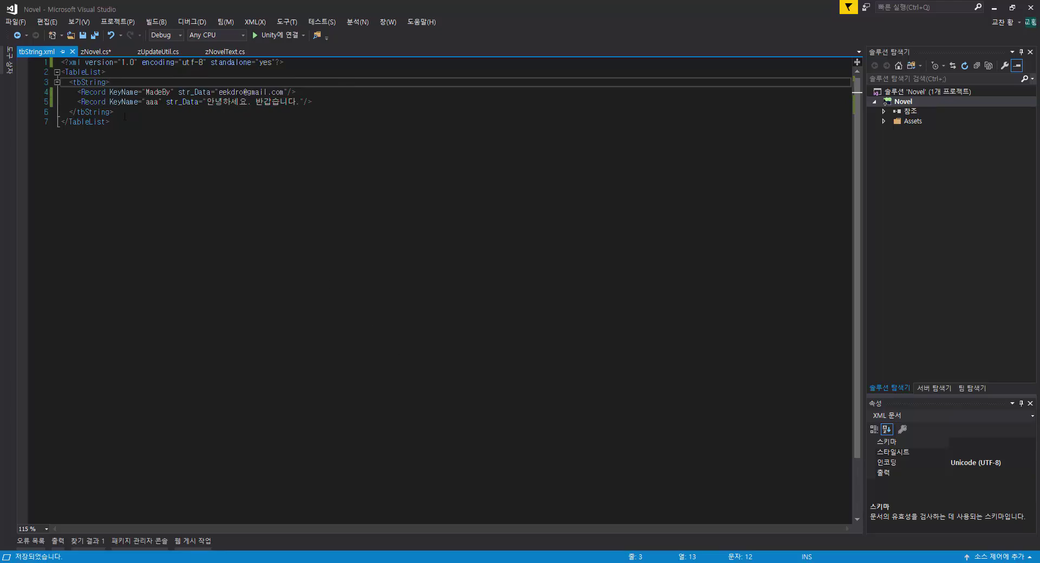
{"action": "left_click", "coordinate": [329, 560]}
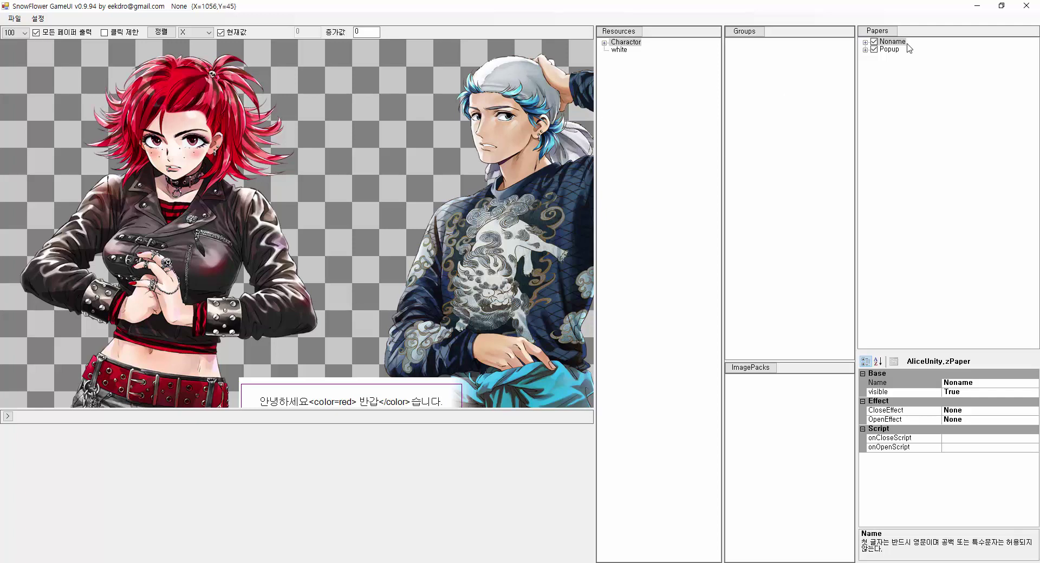
{"action": "left_click", "coordinate": [891, 49]}
{"action": "right_click", "coordinate": [891, 49]}
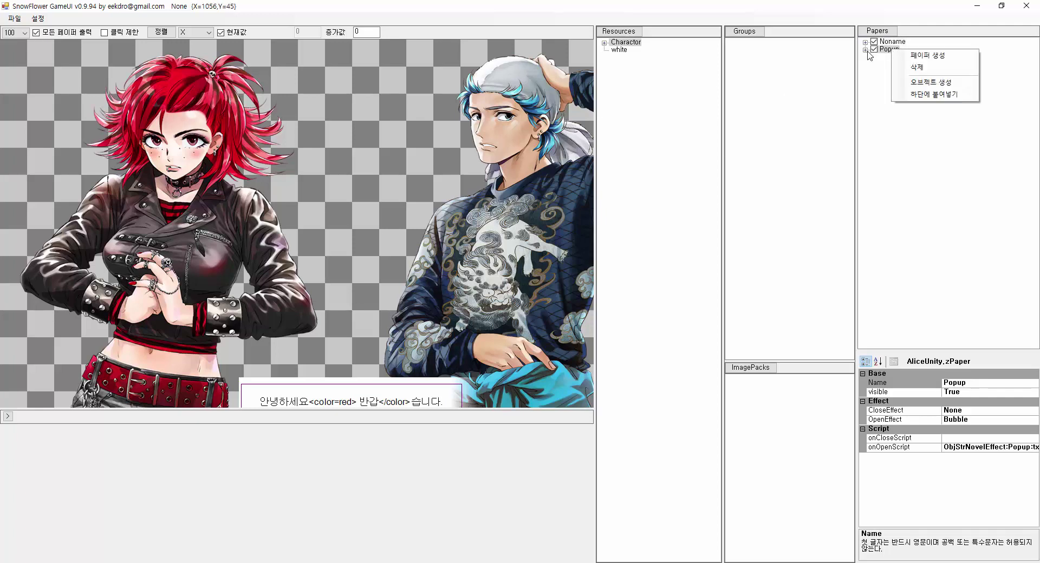
{"action": "double_click", "coordinate": [890, 50]}
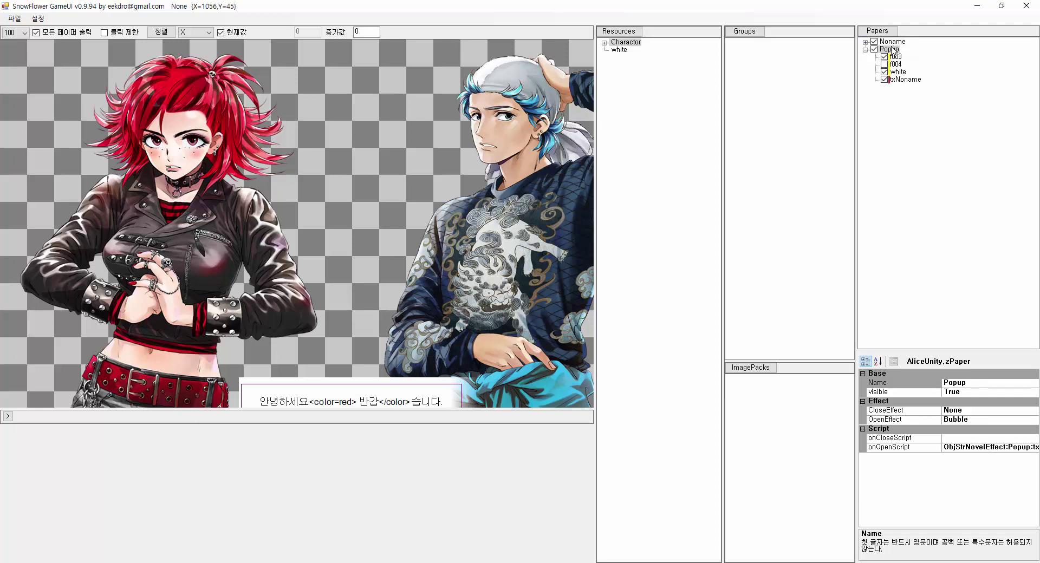
{"action": "right_click", "coordinate": [890, 49]}
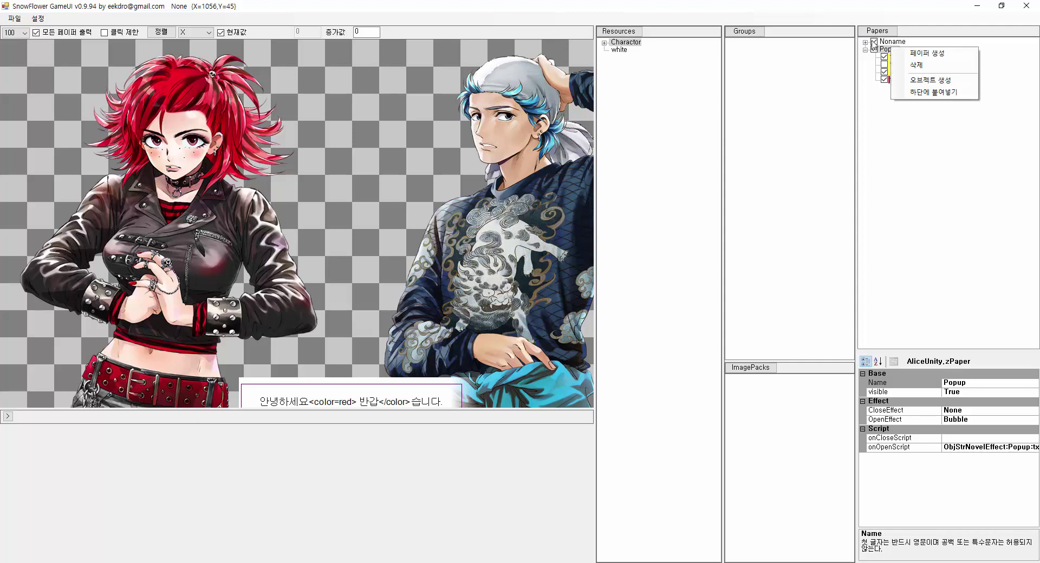
{"action": "left_click", "coordinate": [893, 42]}
{"action": "left_click", "coordinate": [870, 48]}
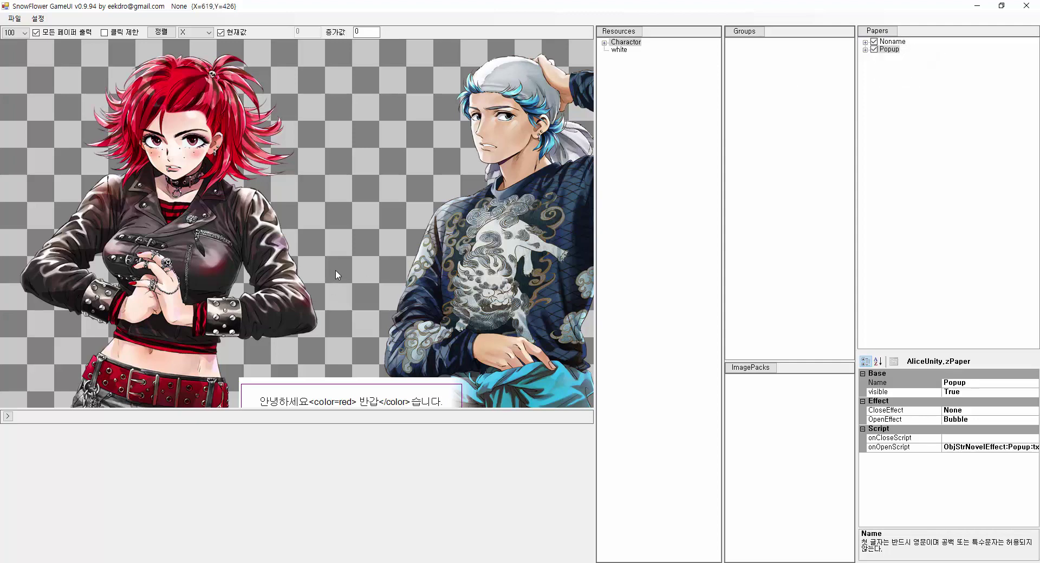
Hide the Popup paper and create a new text object in the Noname paper
{"action": "scroll", "coordinate": [312, 255], "scroll_direction": "down", "scroll_amount": 2}
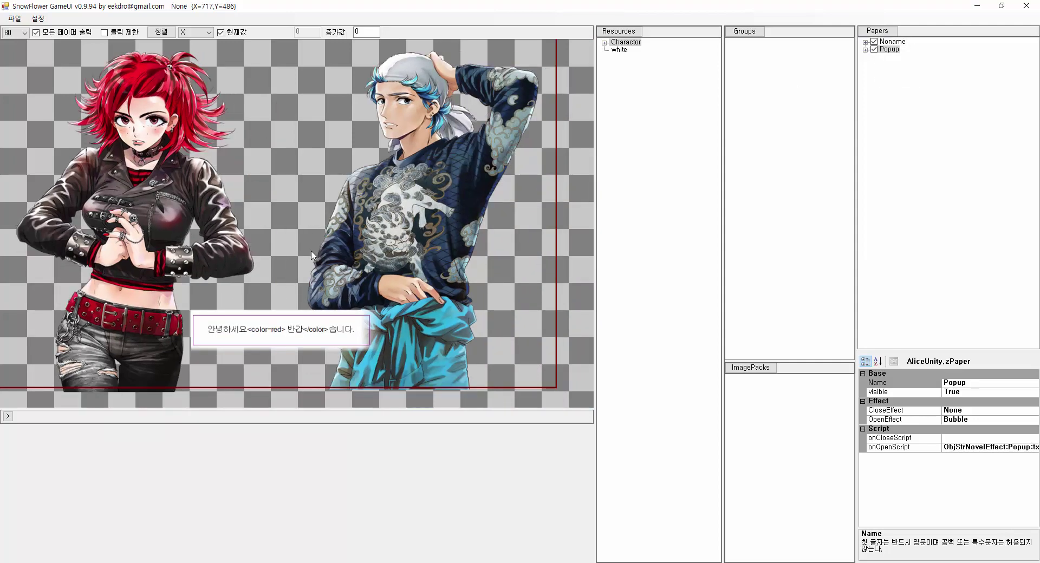
{"action": "left_click", "coordinate": [874, 49]}
{"action": "left_click", "coordinate": [891, 42]}
{"action": "right_click", "coordinate": [891, 45]}
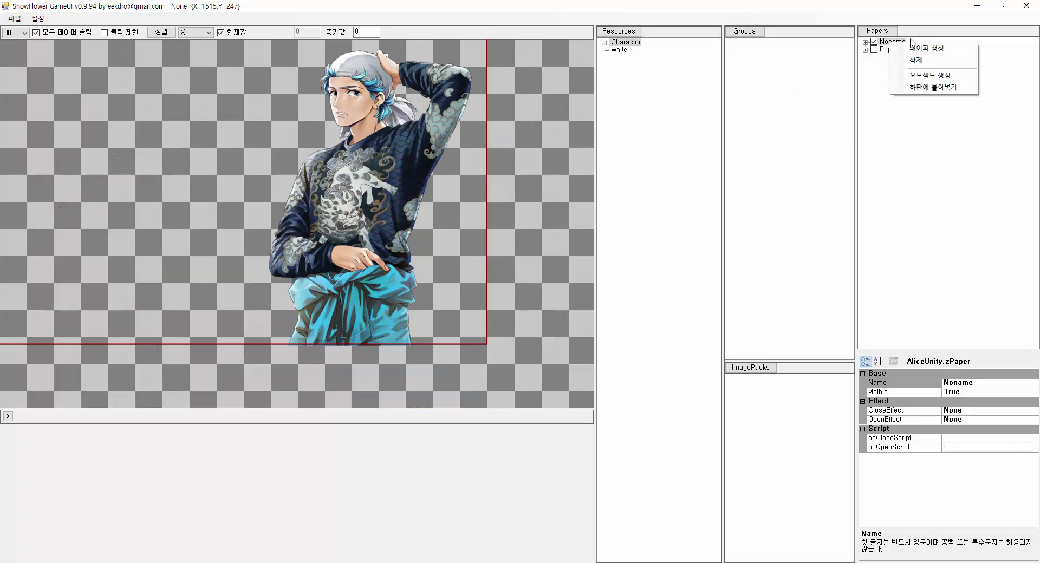
{"action": "left_click", "coordinate": [934, 72]}
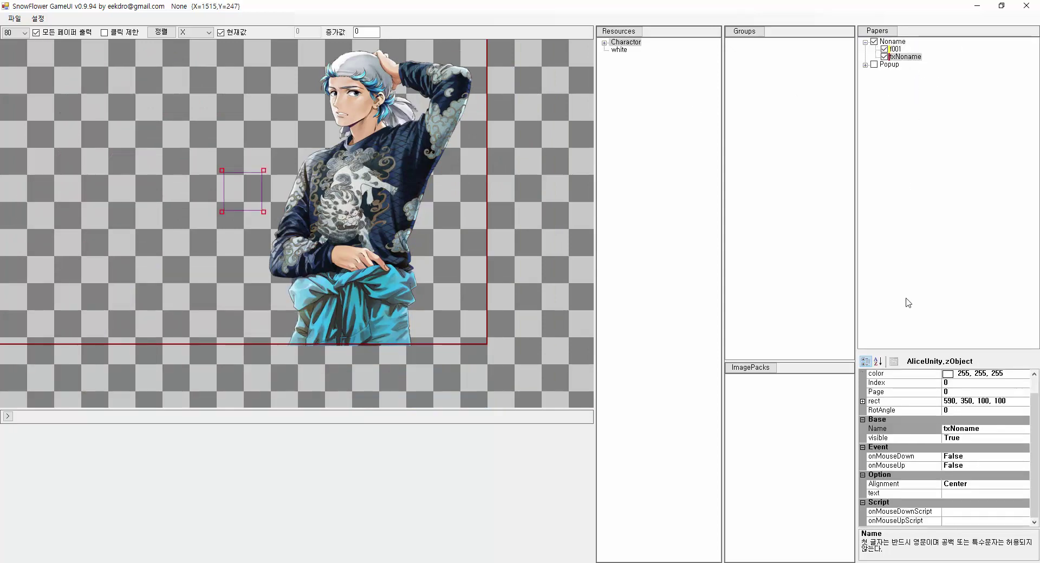
Set the new text object's text to the table key aaa and save the project
{"action": "left_click", "coordinate": [969, 494]}
{"action": "type", "text": "홍길동"}
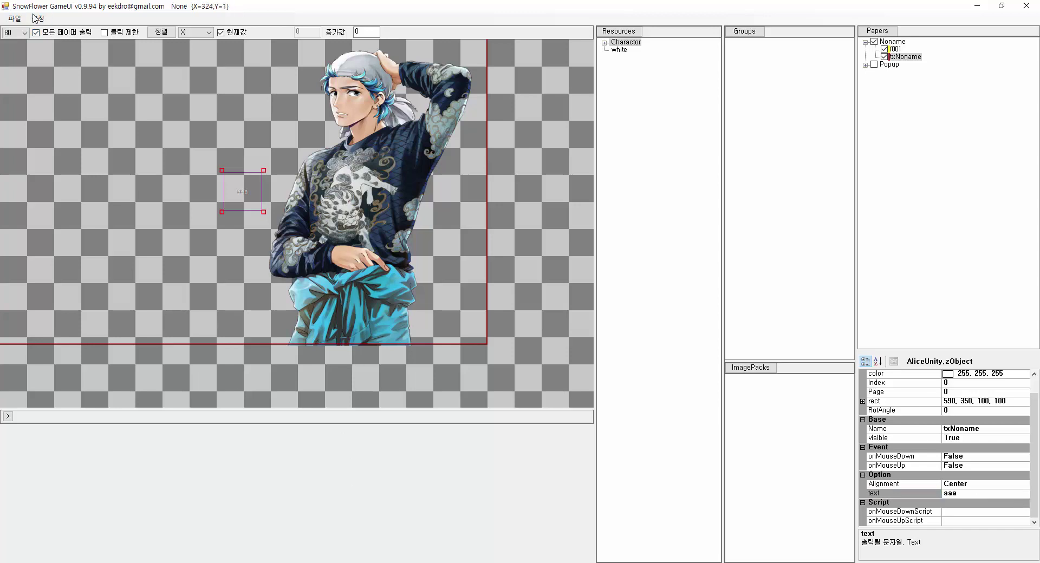
{"action": "left_click", "coordinate": [15, 19]}
{"action": "left_click", "coordinate": [28, 53]}
Return to Visual Studio, reload the changed zNovel.cs with line endings normalized to Windows (CR LF), and minimize the window
{"action": "key", "text": "alt+Tab"}
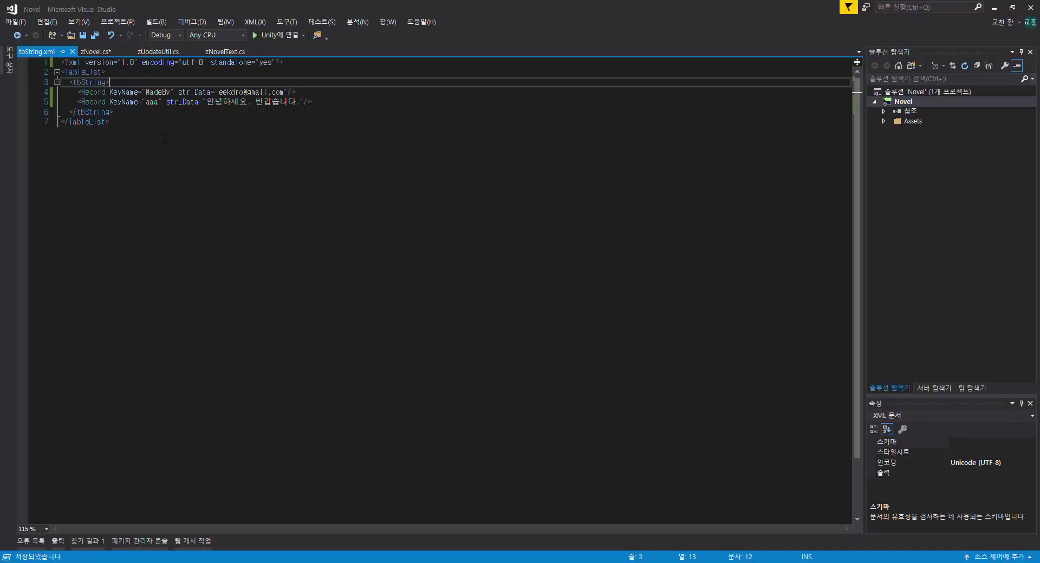
{"action": "left_click", "coordinate": [526, 332]}
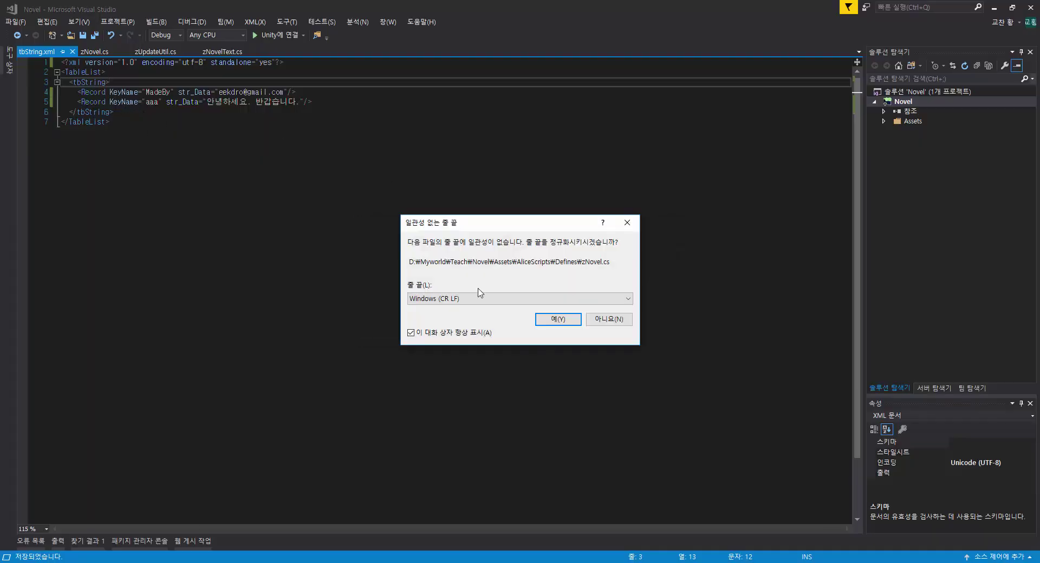
{"action": "left_click", "coordinate": [553, 319]}
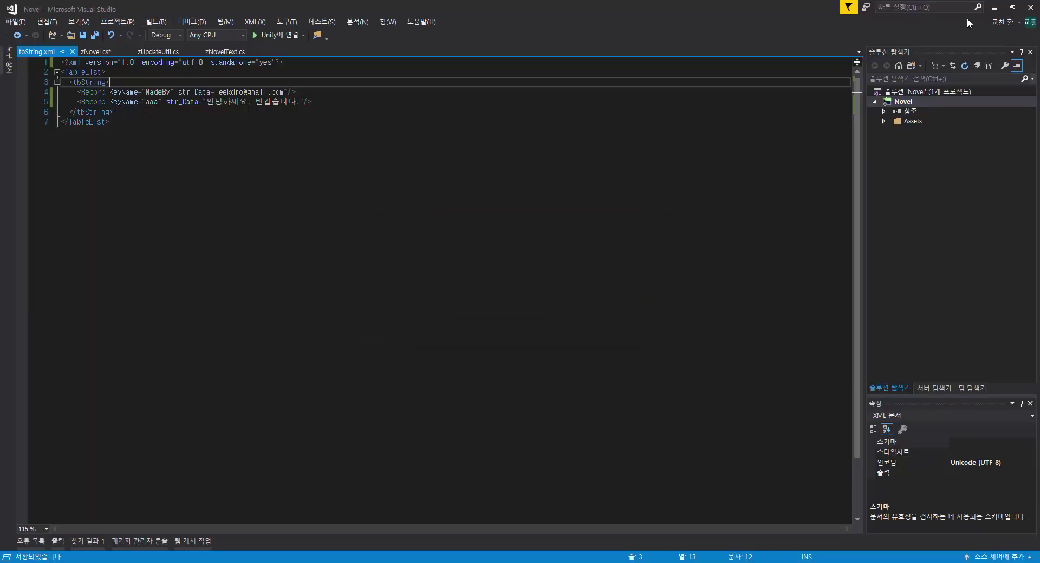
{"action": "left_click", "coordinate": [995, 7]}
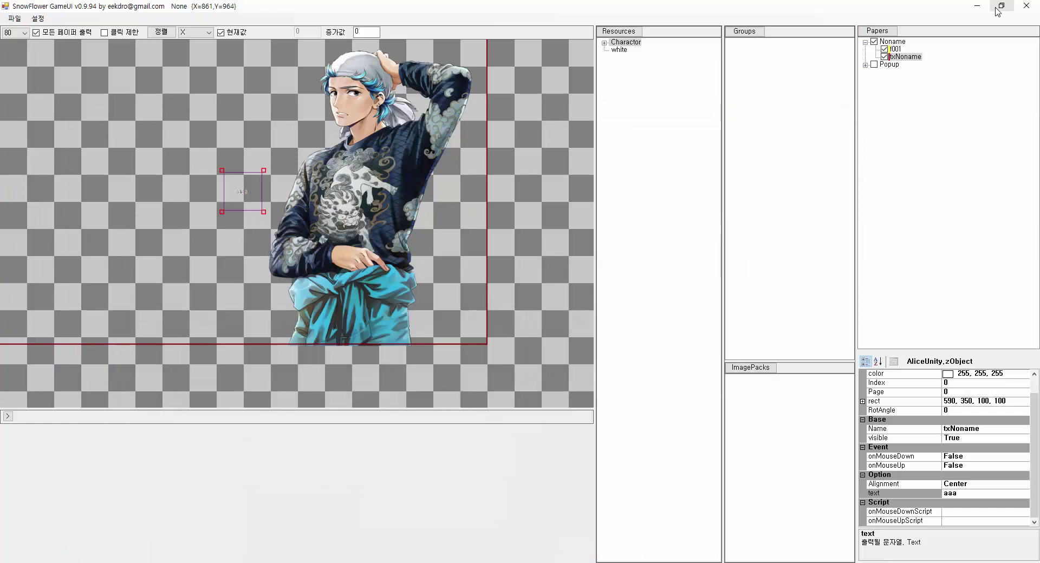
Switch to Unity and run the scene to check the table text, then stop it
{"action": "left_click", "coordinate": [225, 562]}
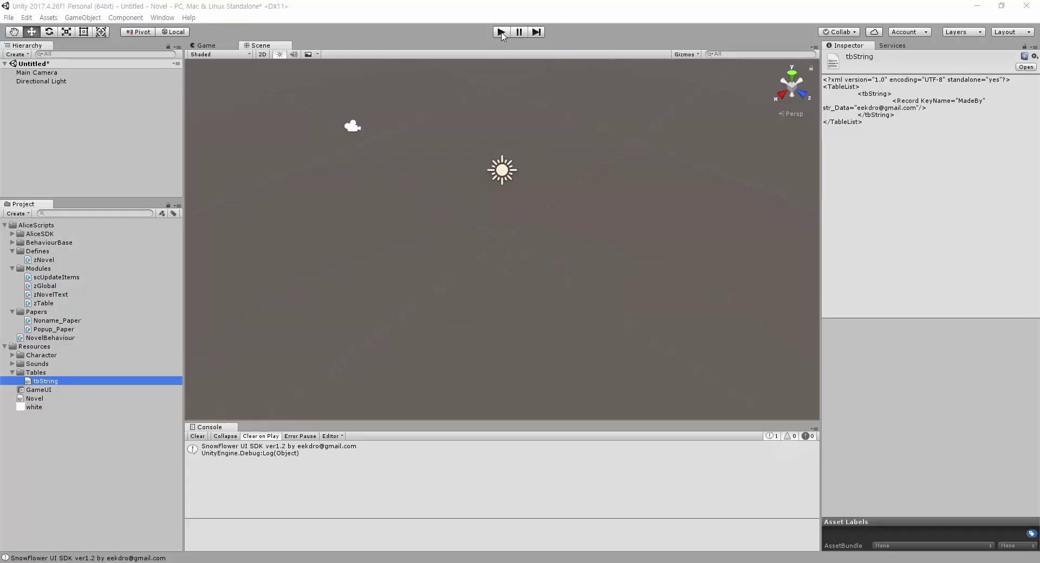
{"action": "left_click", "coordinate": [502, 34]}
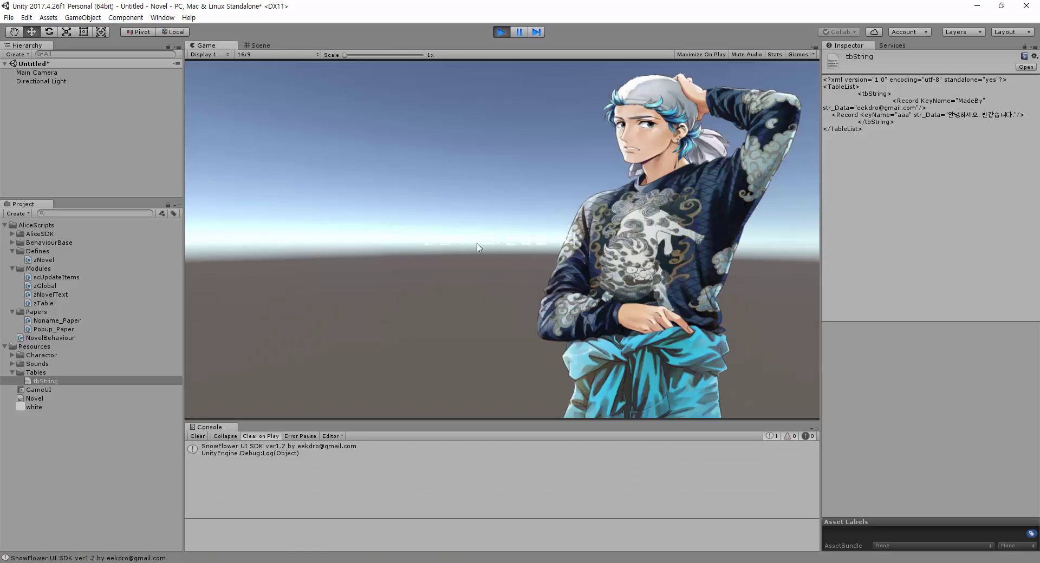
{"action": "left_click", "coordinate": [501, 33]}
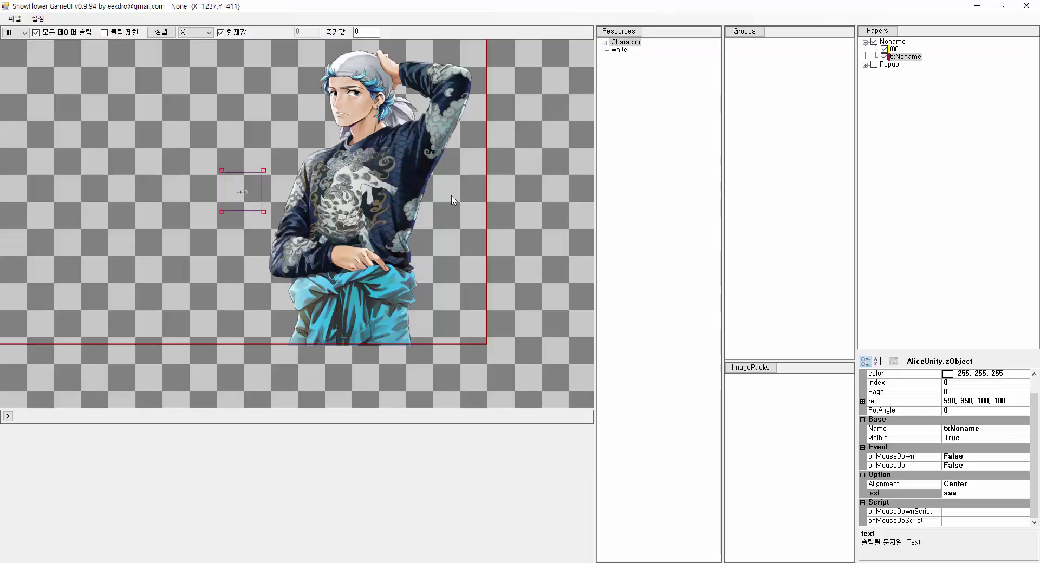
Copy the Popup paper's white image into the Noname paper and place it above the txNoname text object
{"action": "left_click", "coordinate": [866, 65]}
{"action": "left_click", "coordinate": [898, 88]}
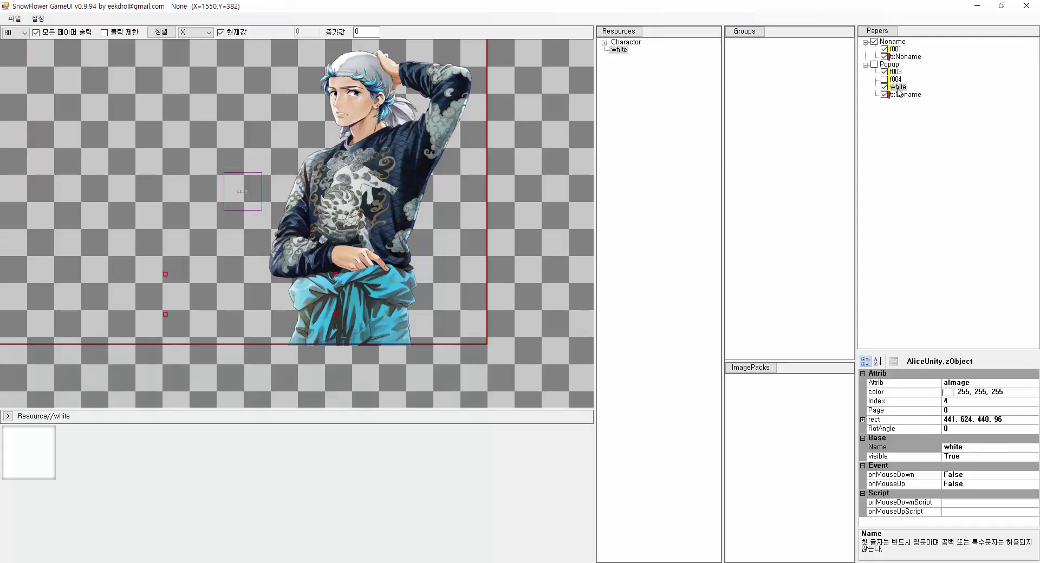
{"action": "right_click", "coordinate": [897, 92]}
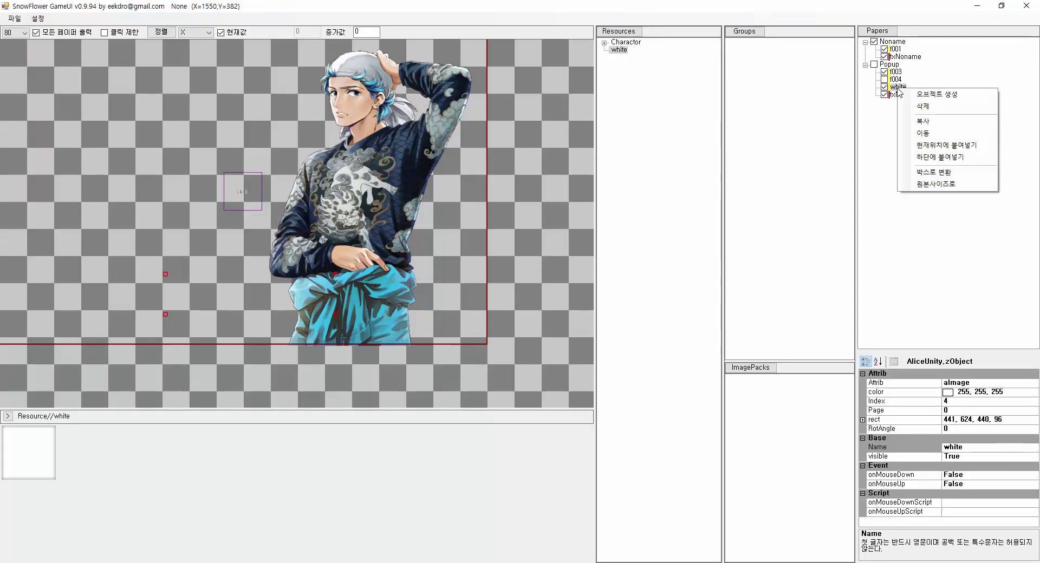
{"action": "left_click", "coordinate": [922, 123]}
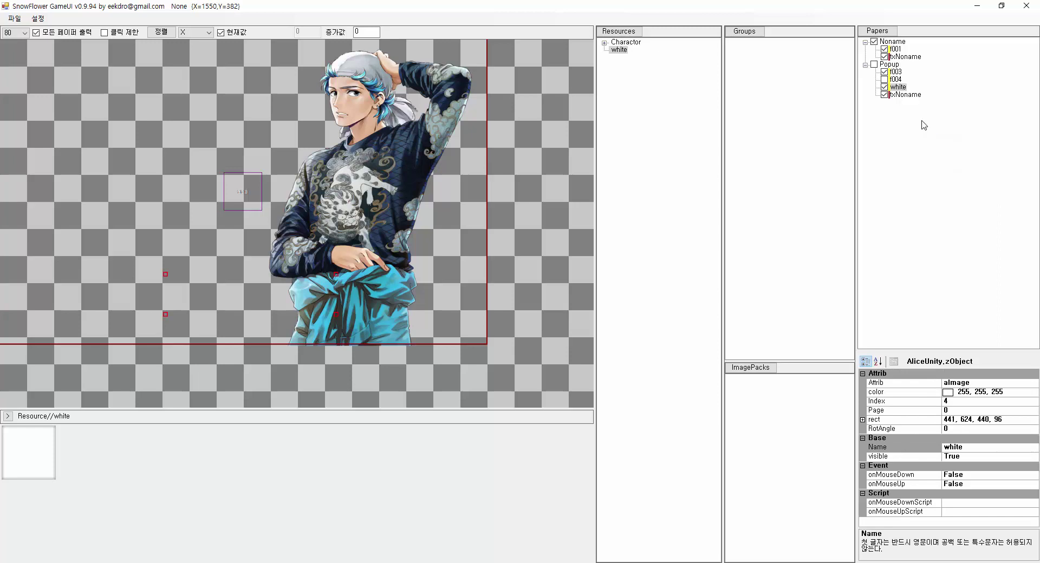
{"action": "left_click", "coordinate": [894, 42]}
{"action": "right_click", "coordinate": [897, 44]}
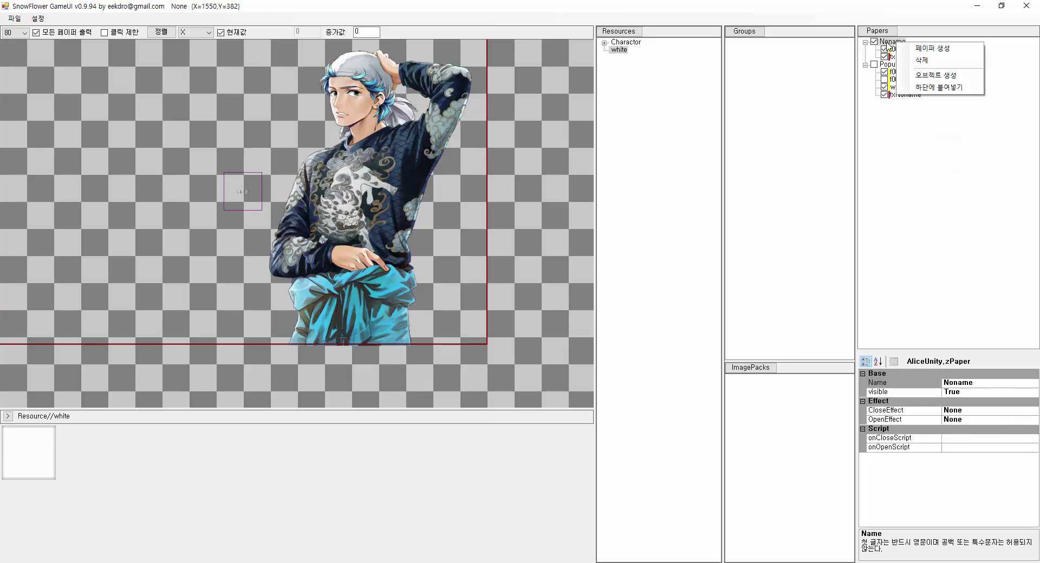
{"action": "left_click", "coordinate": [935, 86]}
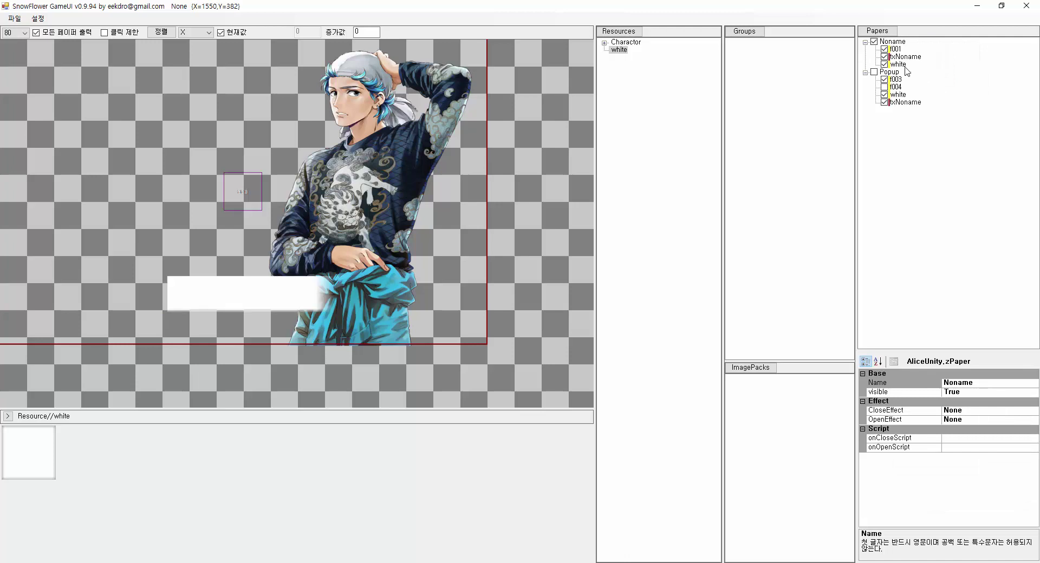
{"action": "left_click_drag", "start_coordinate": [901, 64], "coordinate": [902, 59]}
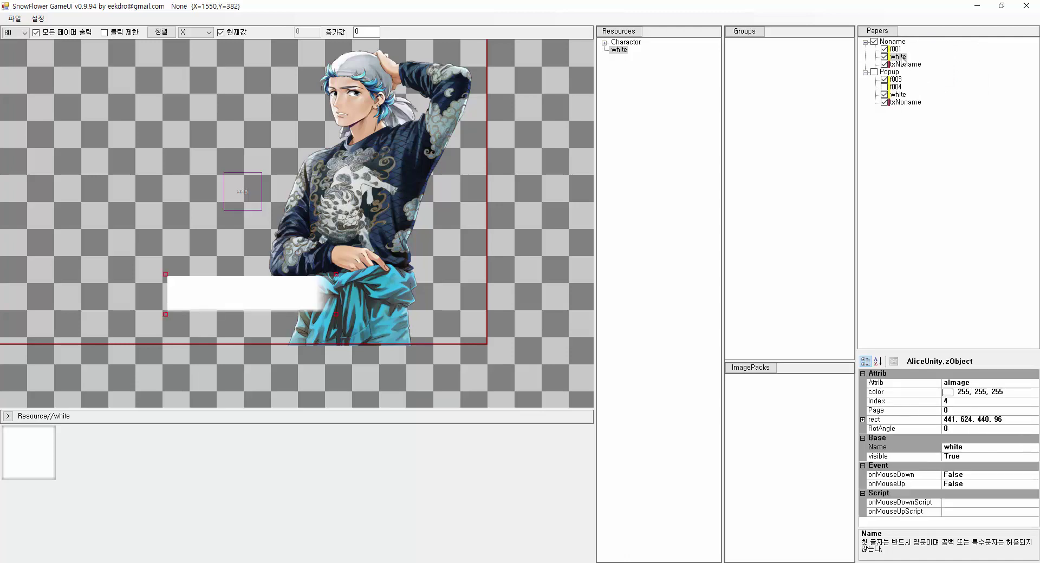
Set the text color of the Noname paper's txNoname object to black
{"action": "left_click", "coordinate": [911, 65]}
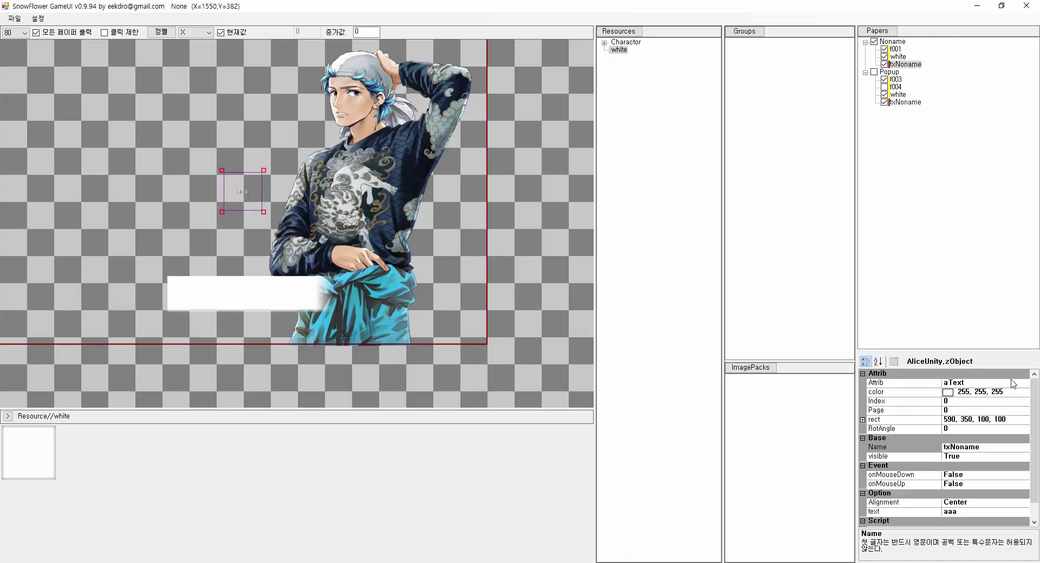
{"action": "left_click", "coordinate": [1028, 392]}
{"action": "left_click", "coordinate": [1026, 392]}
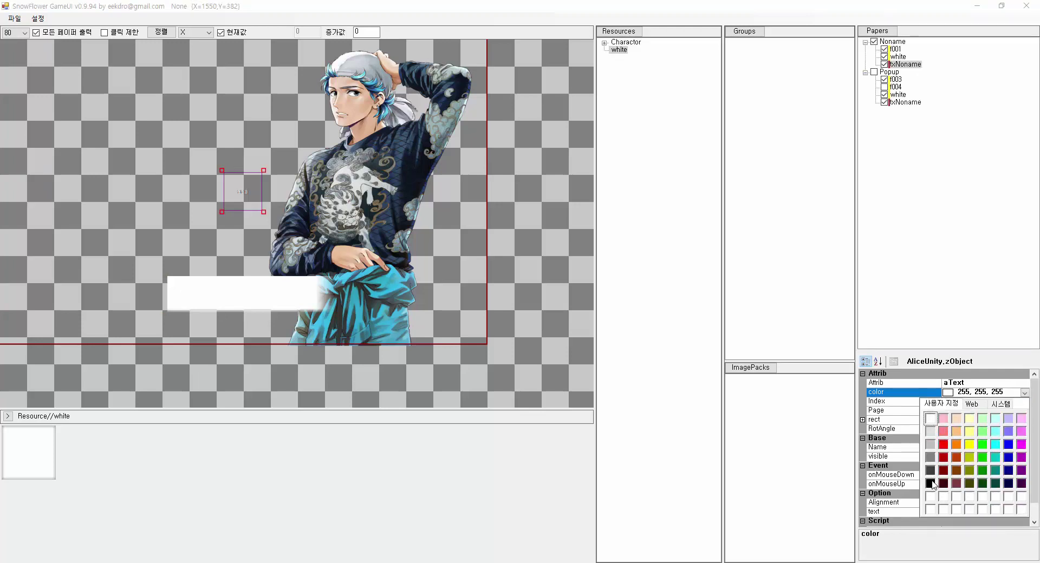
{"action": "left_click", "coordinate": [933, 479]}
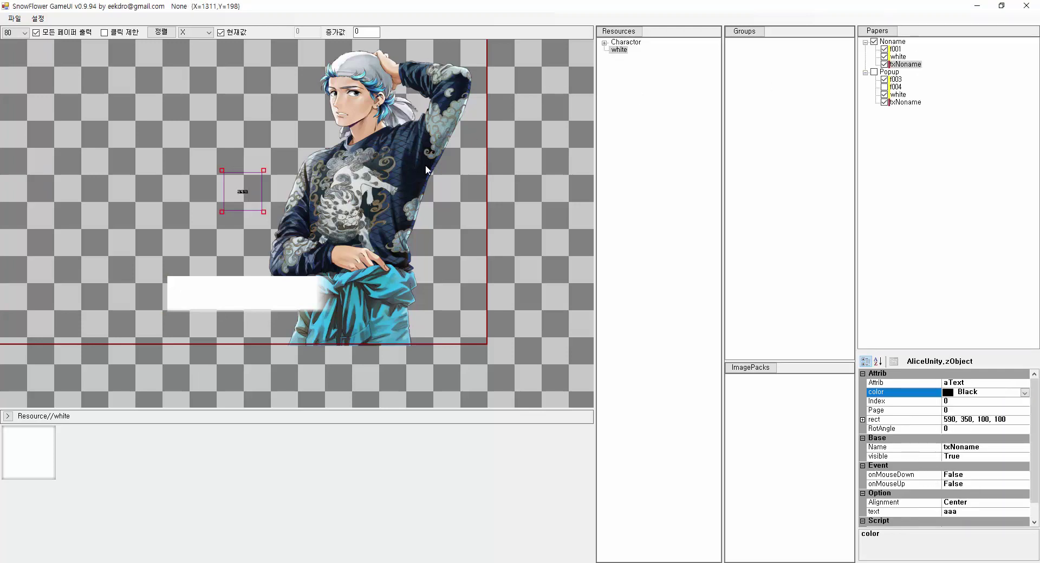
Enlarge the txNoname text box to about 408 by 58, move it onto the white image at about 473, 640, and save the project
{"action": "left_click", "coordinate": [264, 210]}
{"action": "left_click_drag", "start_coordinate": [264, 211], "coordinate": [382, 195]}
{"action": "left_click_drag", "start_coordinate": [302, 184], "coordinate": [253, 296]}
{"action": "left_click", "coordinate": [22, 18]}
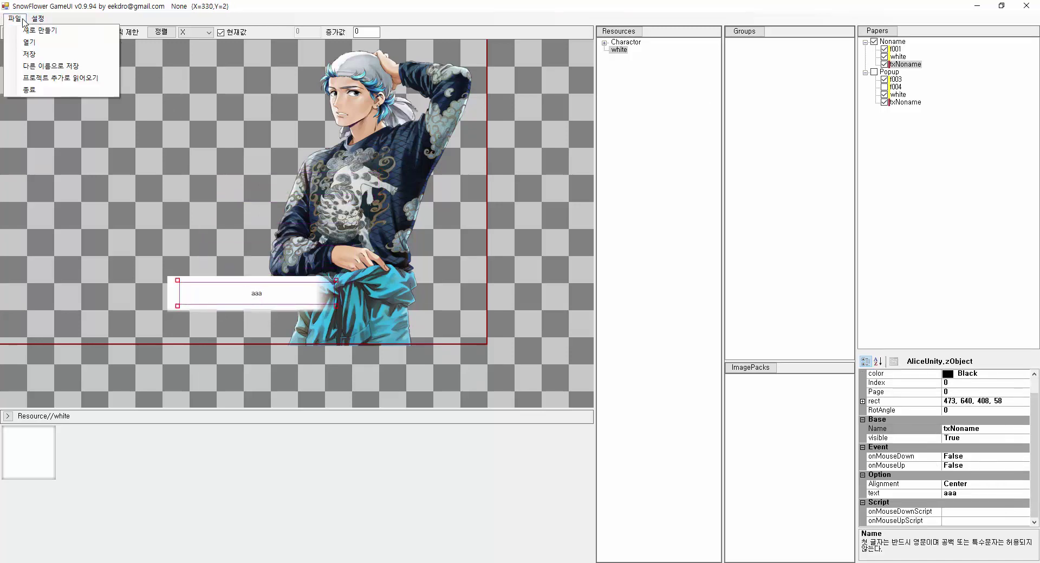
{"action": "left_click", "coordinate": [44, 55]}
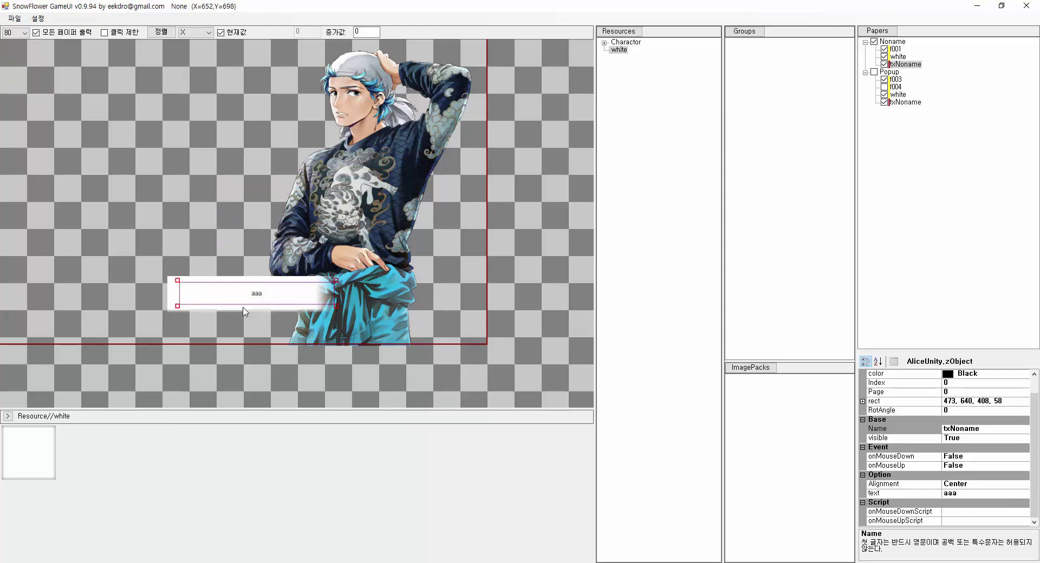
Switch to Unity and run the scene to check the black text over the white image, and stop it
{"action": "left_click", "coordinate": [222, 562]}
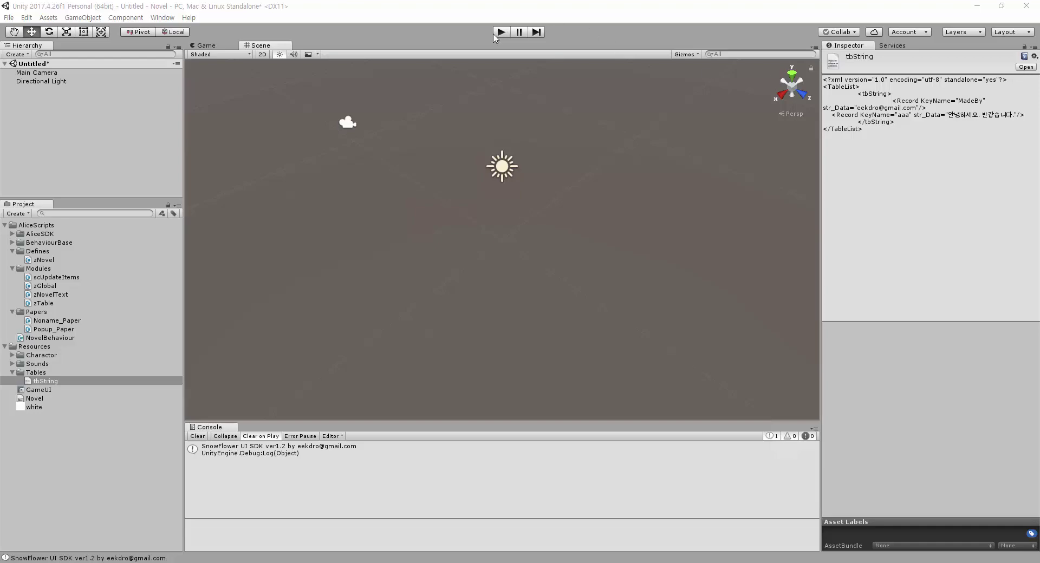
{"action": "left_click", "coordinate": [498, 33]}
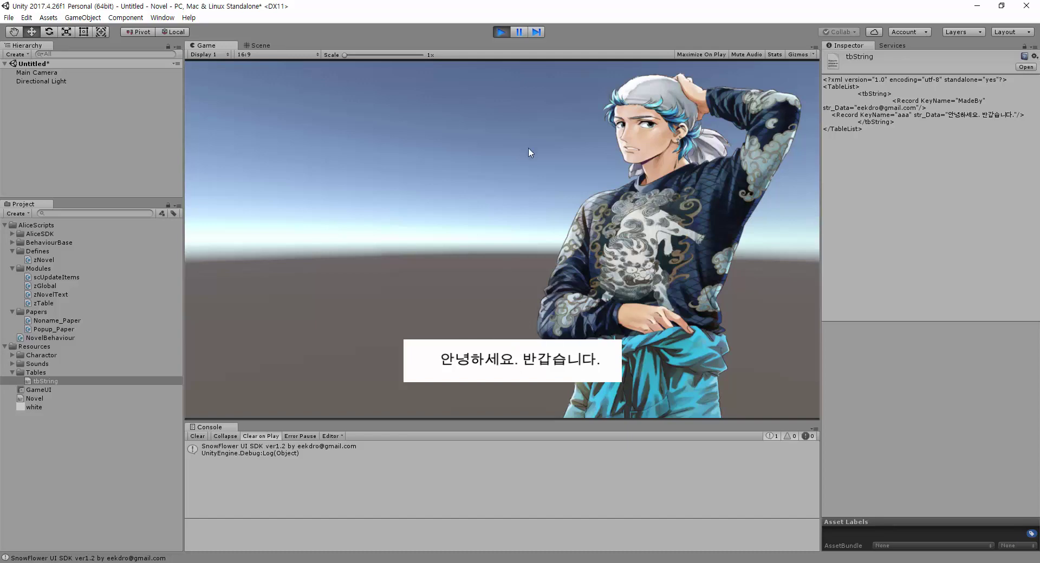
{"action": "left_click", "coordinate": [501, 31]}
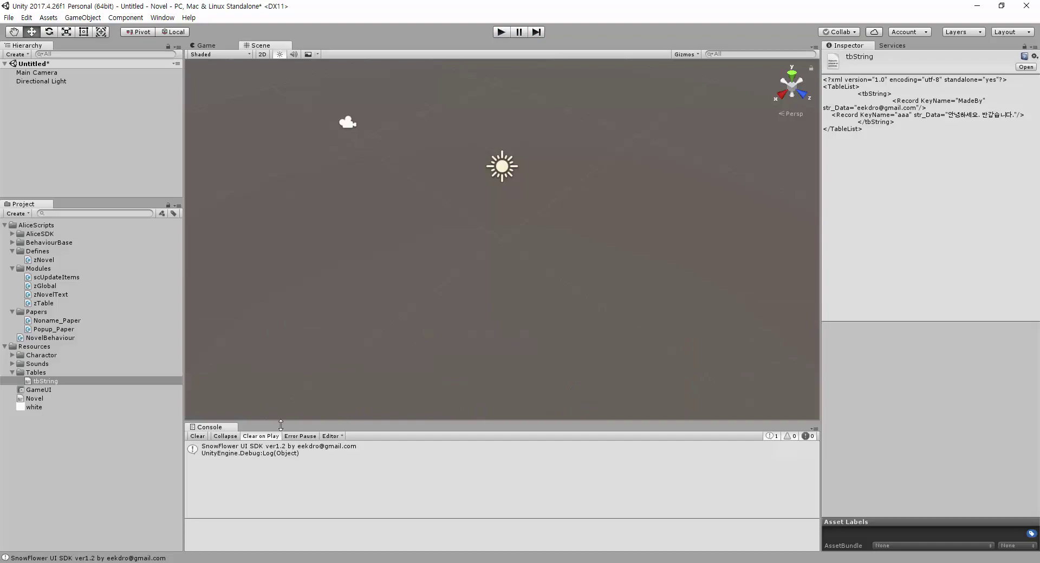
Return to SnowFlower GameUI, open txNoname's onMouseDownScript editor and examine the ObjectEffect scripts, including ObjFadeIn, ObjPageAnimation and ObjLeftSlide
{"action": "key", "text": "alt+Tab"}
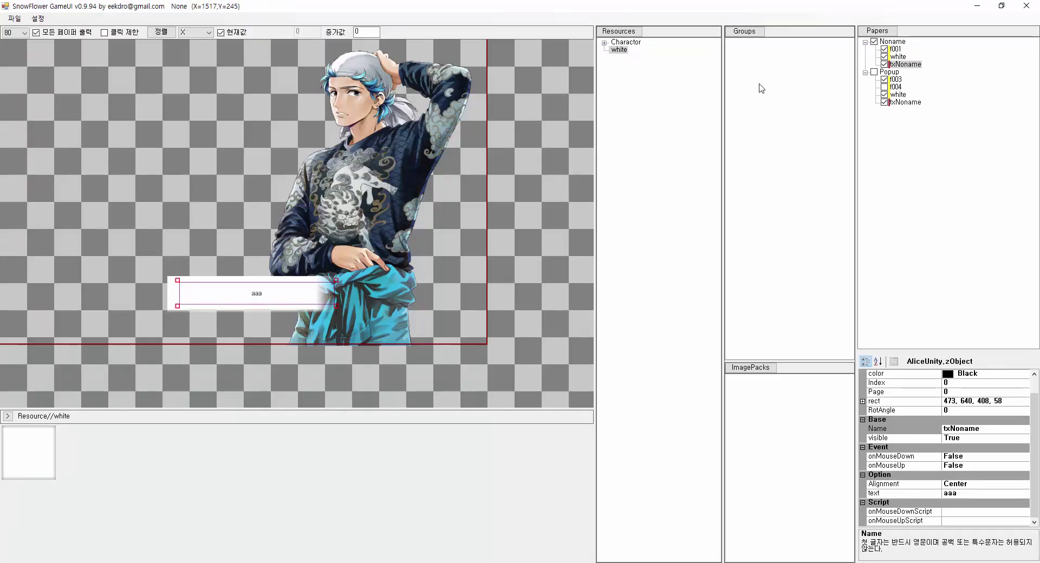
{"action": "scroll", "coordinate": [910, 460], "scroll_direction": "up", "scroll_amount": 1}
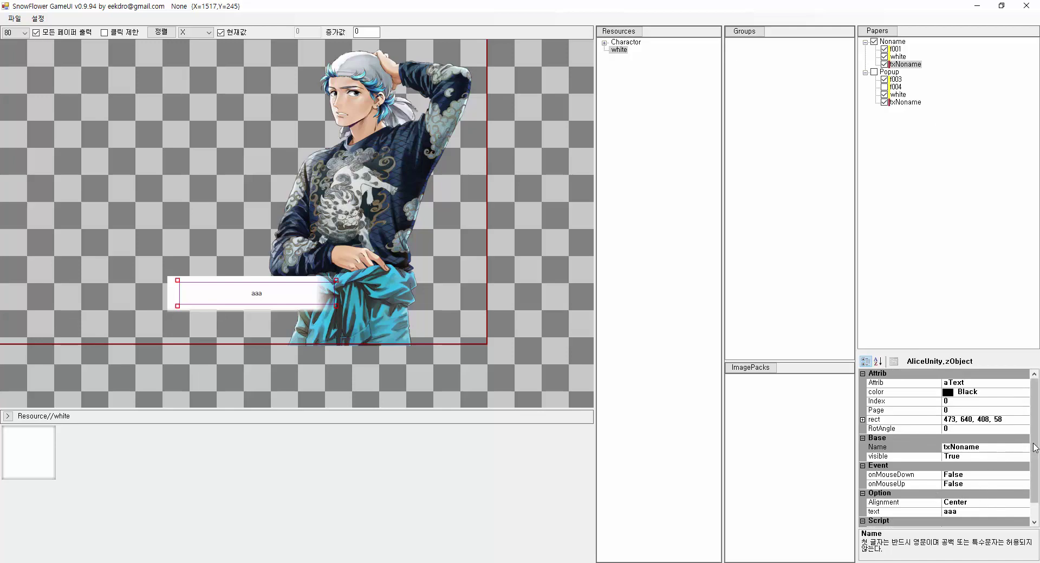
{"action": "scroll", "coordinate": [1035, 461], "scroll_direction": "down", "scroll_amount": 1}
{"action": "left_click", "coordinate": [1022, 512]}
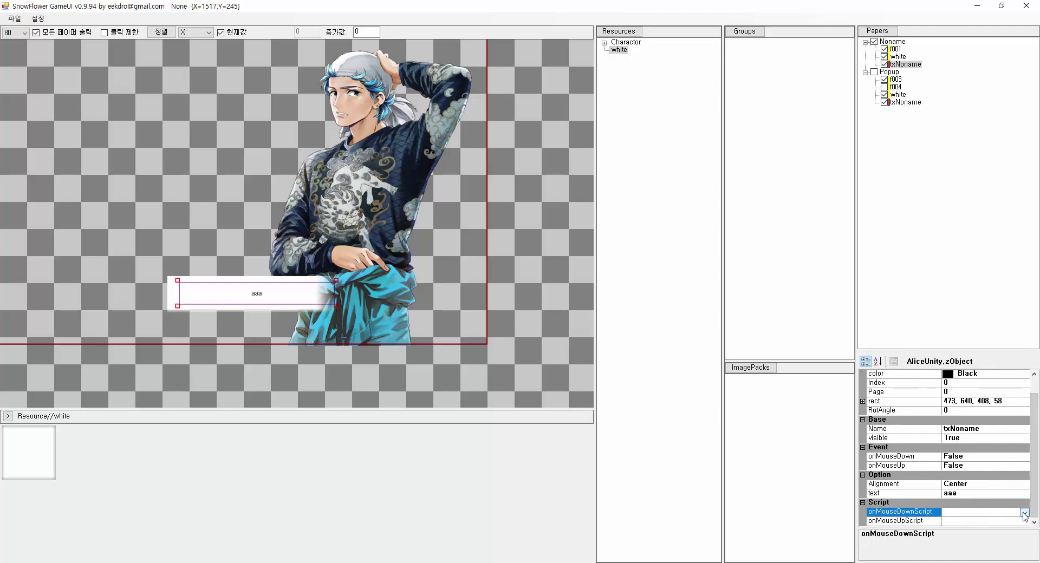
{"action": "left_click", "coordinate": [1024, 513]}
{"action": "left_click", "coordinate": [267, 172]}
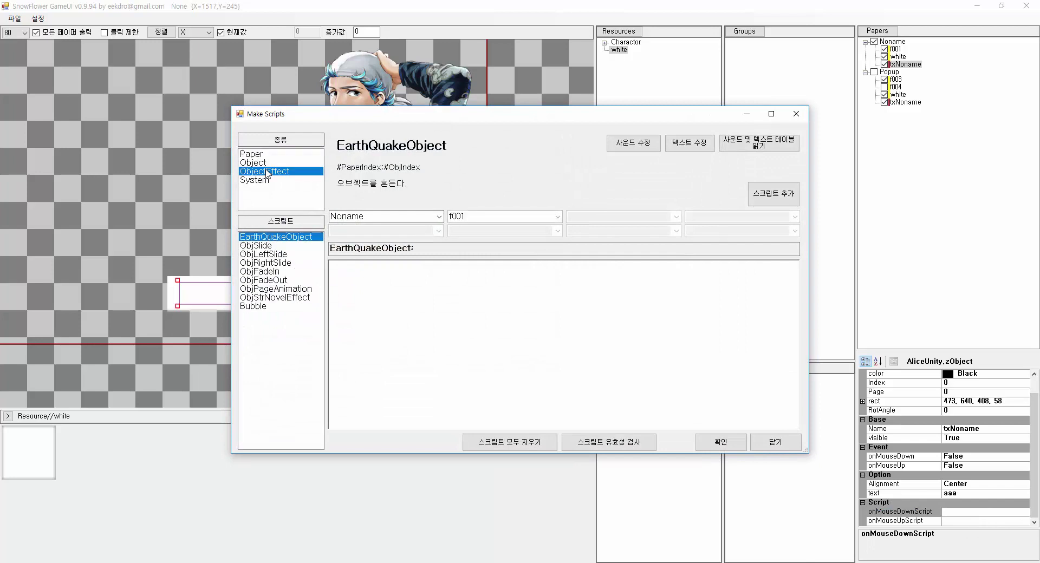
{"action": "left_click", "coordinate": [265, 272]}
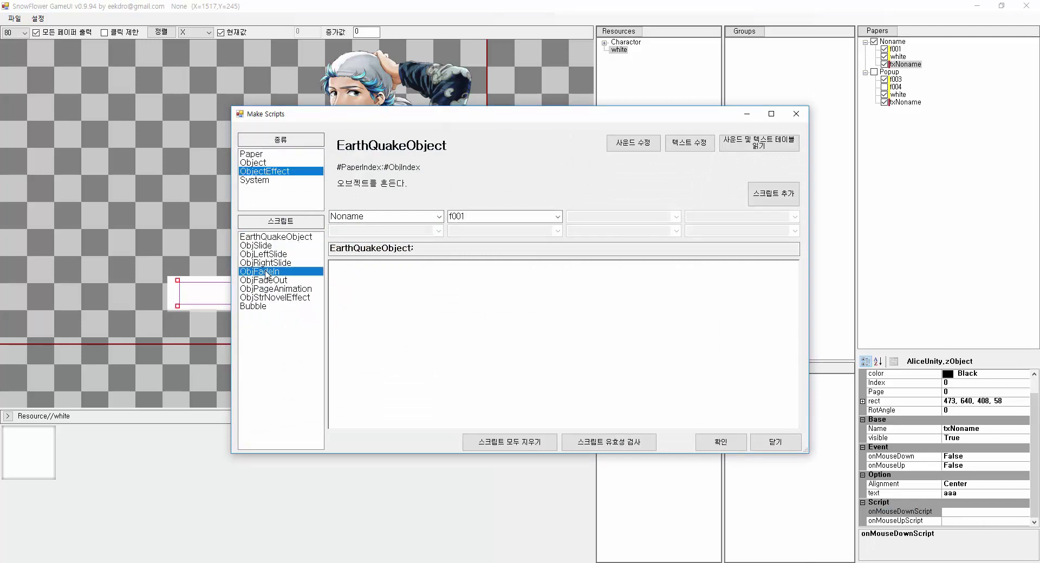
{"action": "left_click", "coordinate": [274, 254]}
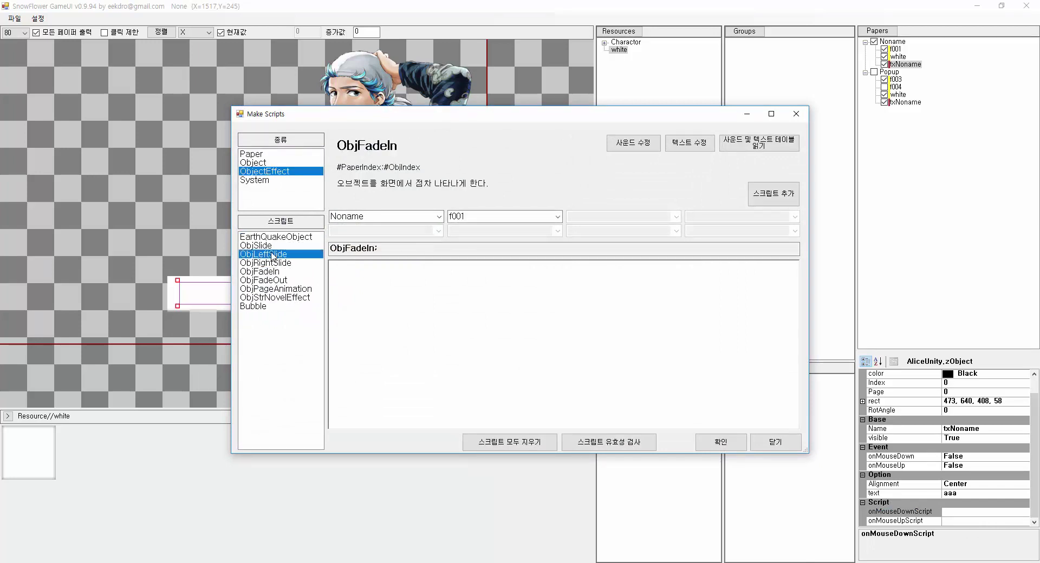
{"action": "left_click", "coordinate": [285, 290]}
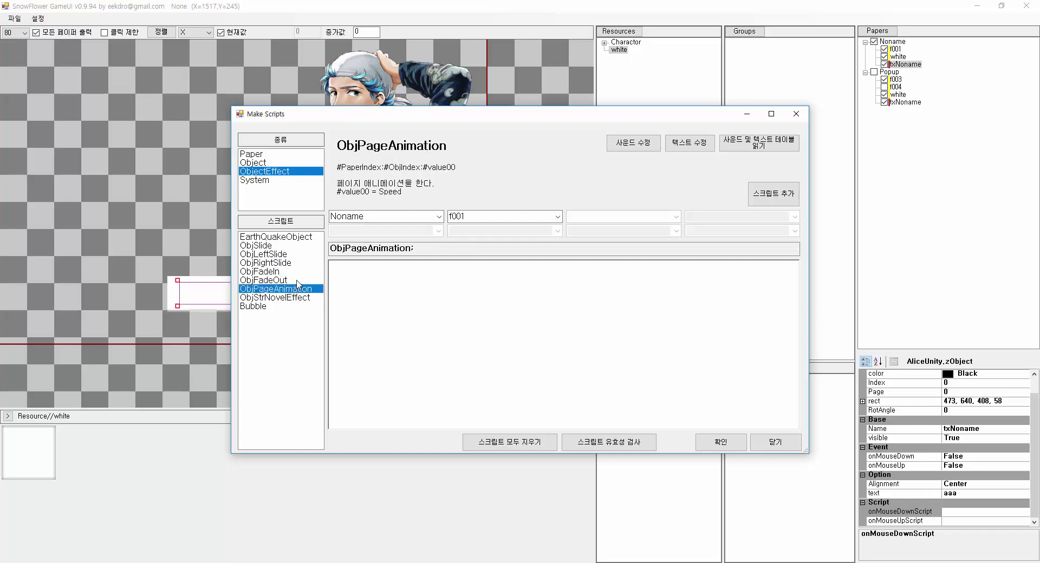
{"action": "left_click", "coordinate": [273, 255]}
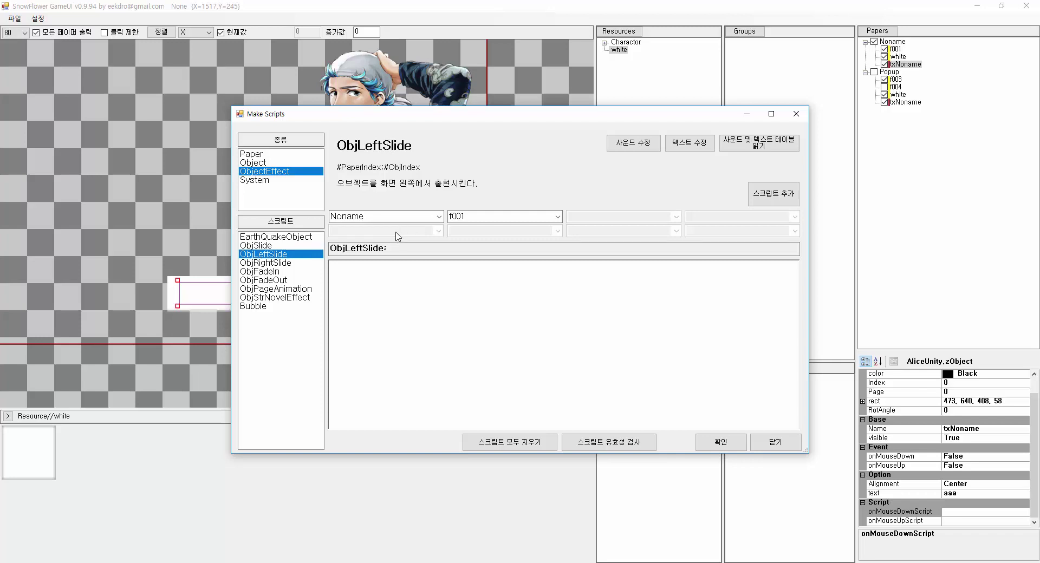
Review the Object and System script categories, including TimerStart, TimerStop and Quit, and close the script editor without adding a script
{"action": "left_click", "coordinate": [281, 163]}
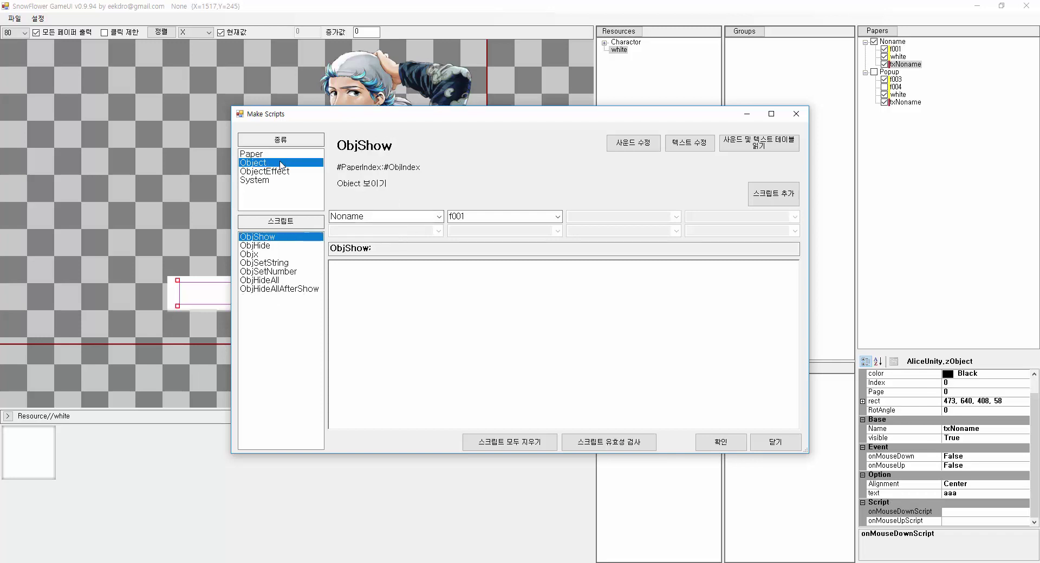
{"action": "left_click", "coordinate": [273, 181]}
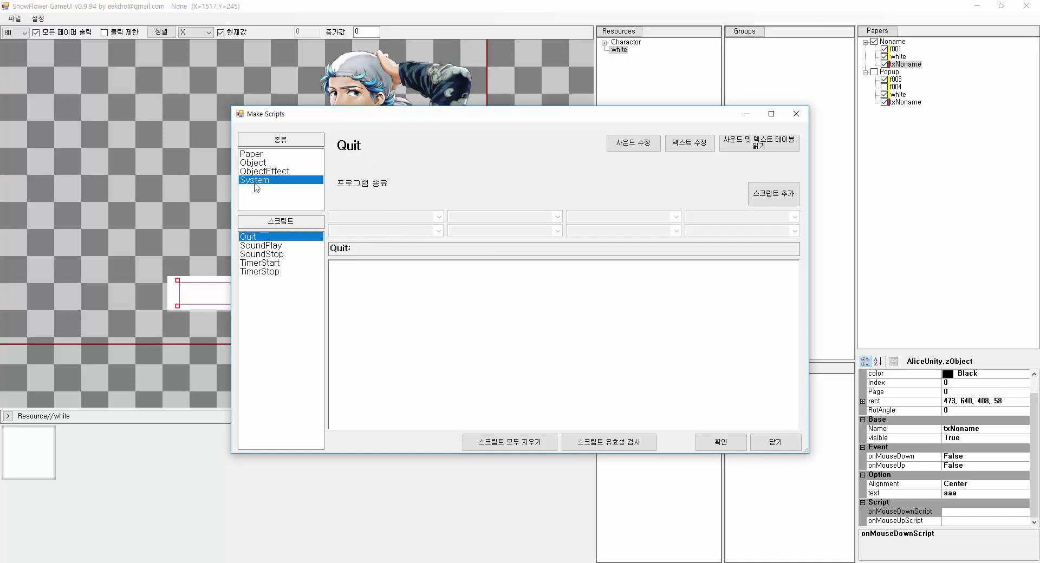
{"action": "left_click", "coordinate": [278, 263]}
{"action": "left_click", "coordinate": [273, 272]}
{"action": "left_click", "coordinate": [271, 238]}
{"action": "left_click", "coordinate": [796, 114]}
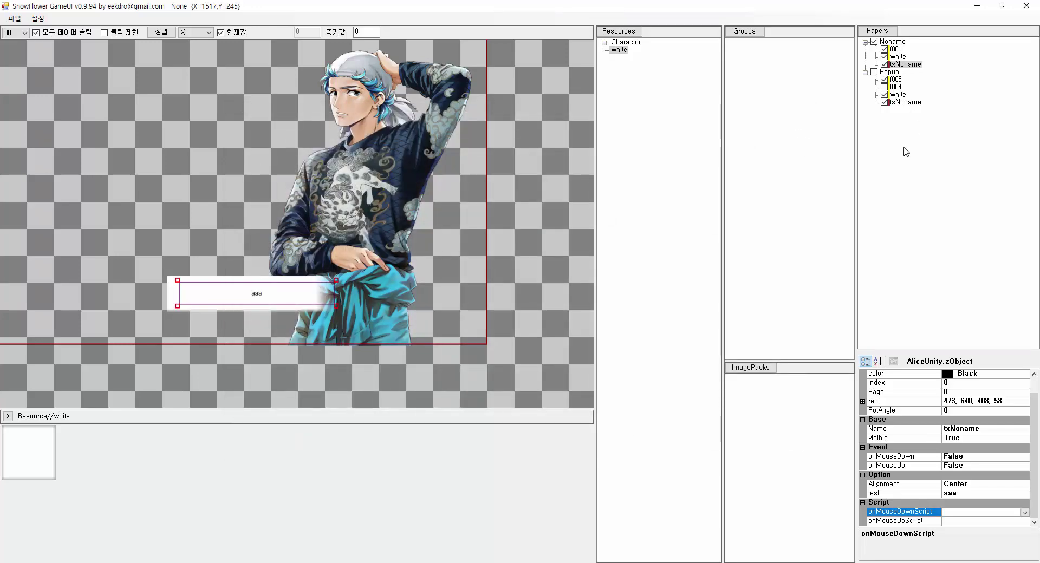
Save the SnowFlower project again
{"action": "left_click", "coordinate": [14, 19]}
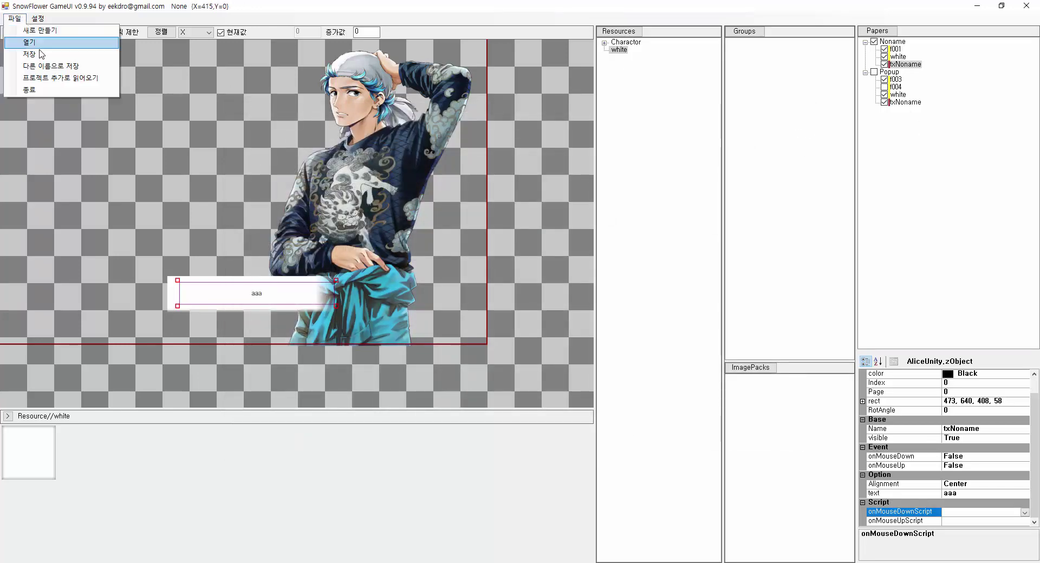
{"action": "left_click", "coordinate": [40, 54]}
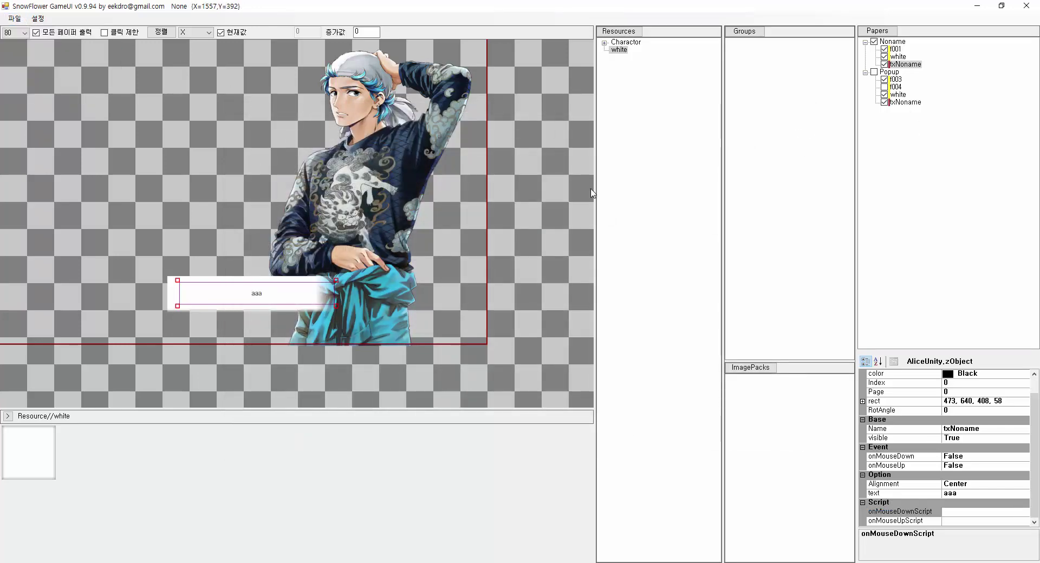